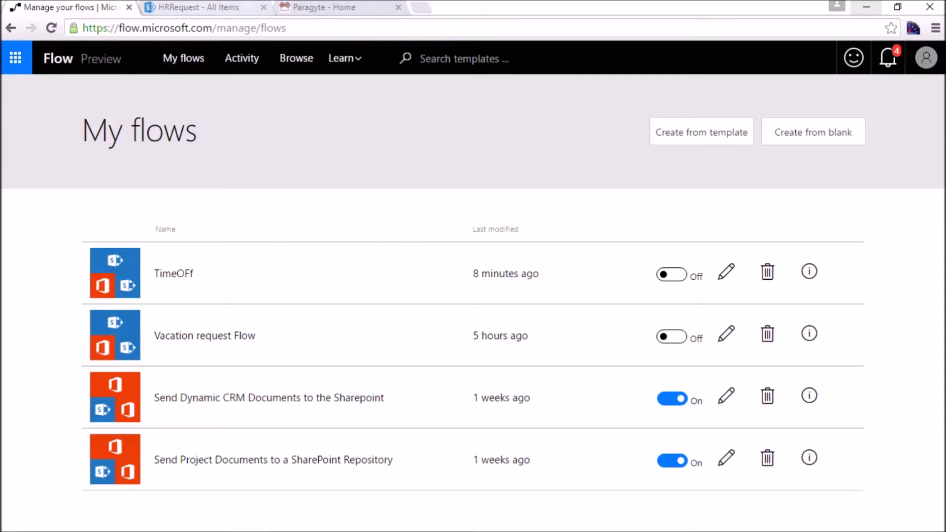
Create a blank flow triggered by "SharePoint - When a new item is created".
{"action": "key", "text": "ctrl+Tab"}
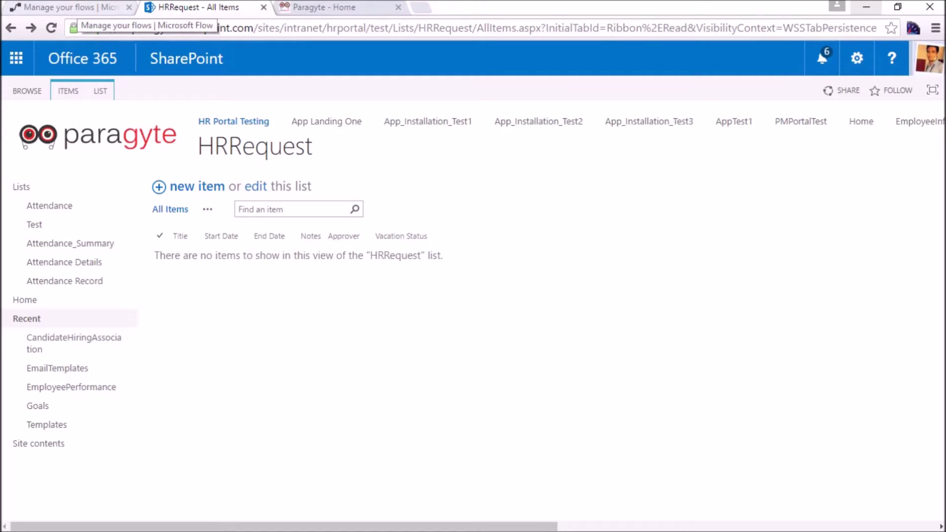
{"action": "left_click", "coordinate": [74, 7]}
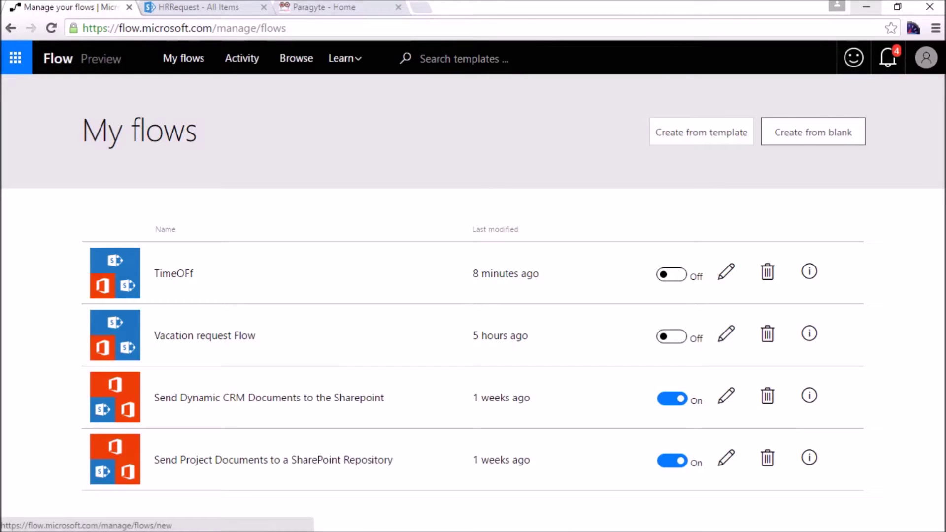
{"action": "left_click", "coordinate": [813, 132]}
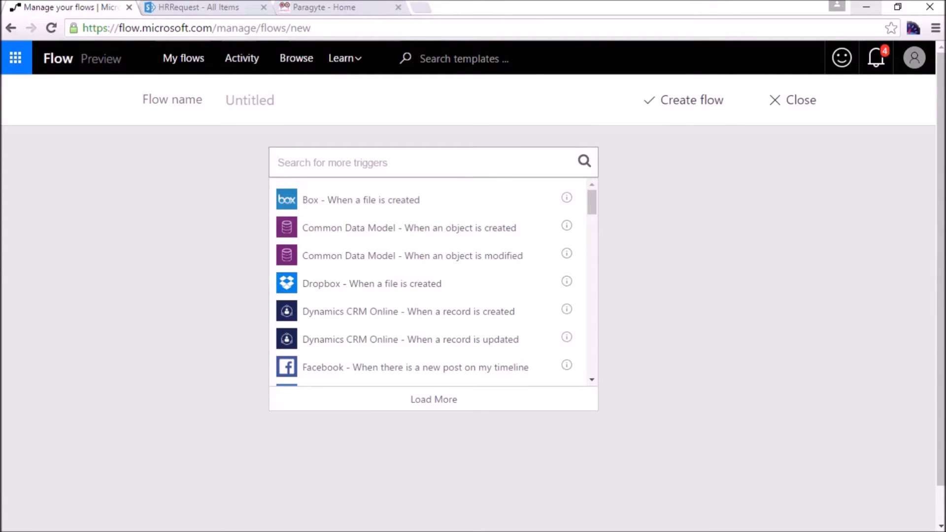
{"action": "type", "text": "create"}
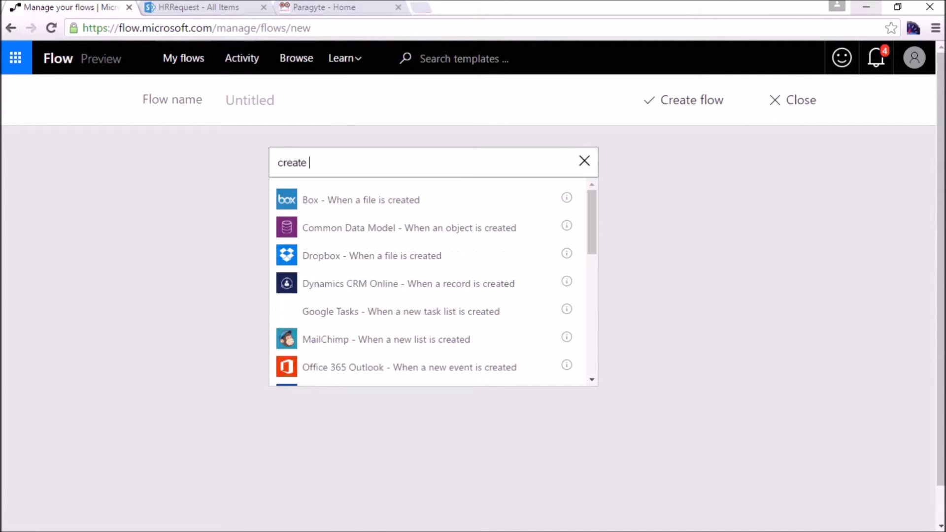
{"action": "scroll", "coordinate": [433, 297], "scroll_direction": "down", "scroll_amount": 4}
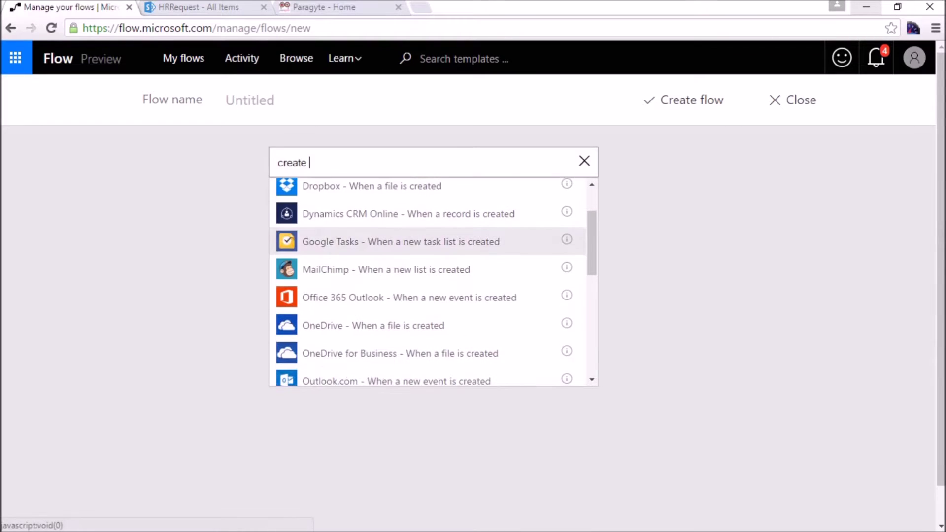
{"action": "scroll", "coordinate": [434, 306], "scroll_direction": "down", "scroll_amount": 2}
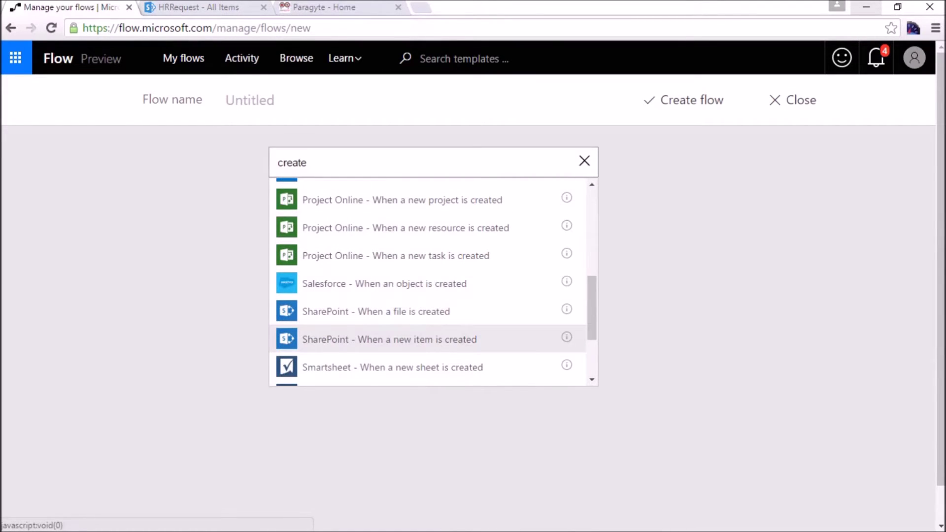
{"action": "left_click", "coordinate": [389, 340]}
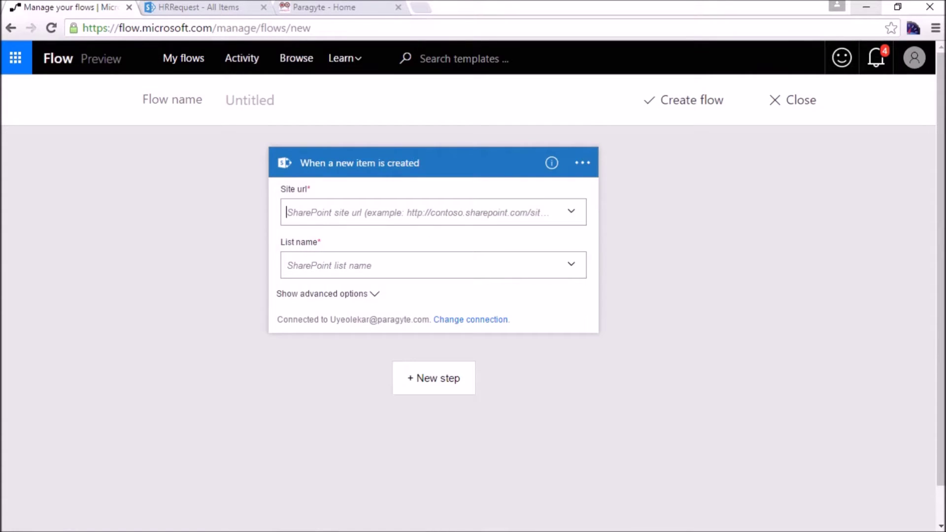
{"action": "key", "text": "ctrl+Tab"}
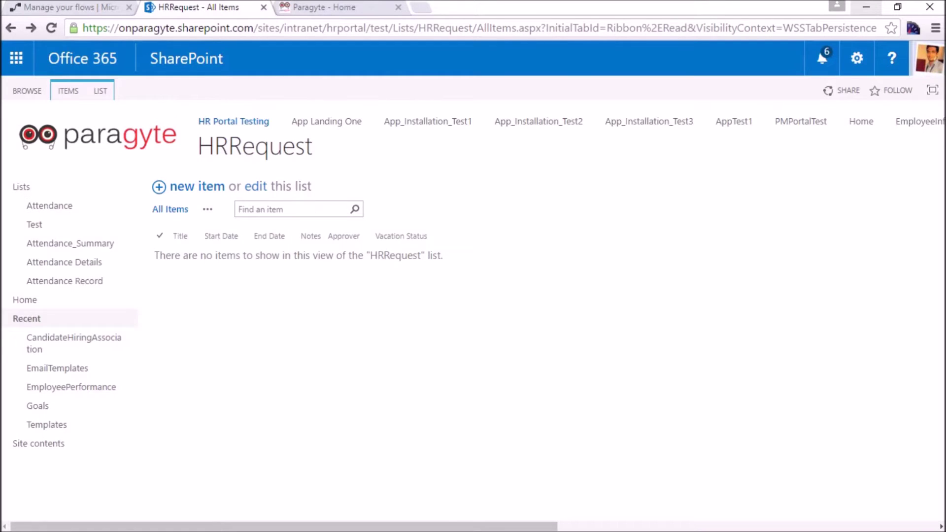
{"action": "left_click_drag", "start_coordinate": [389, 28], "coordinate": [81, 28]}
{"action": "key", "text": "ctrl+c"}
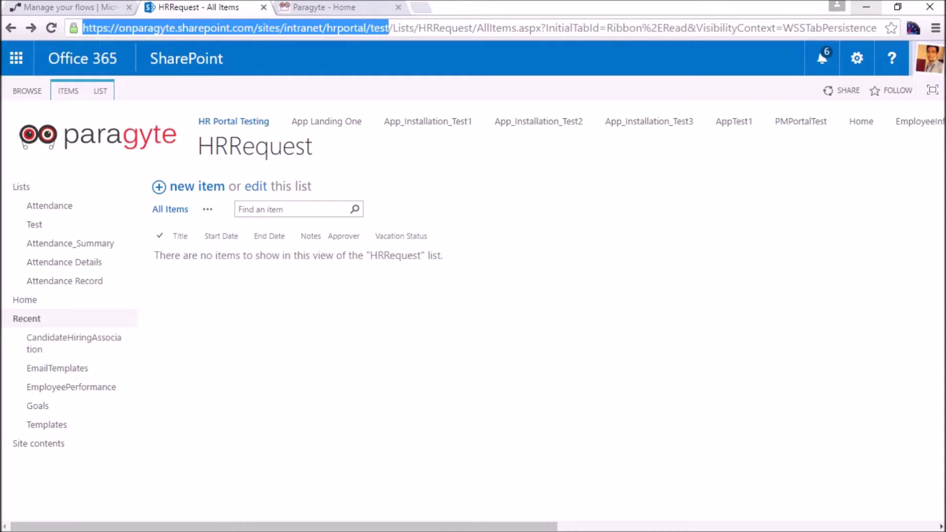
{"action": "key", "text": "ctrl+shift+Tab"}
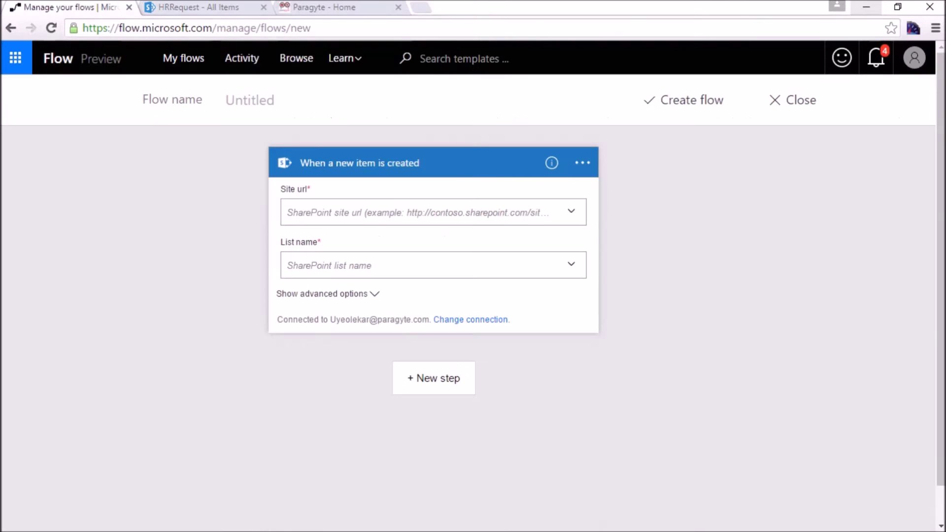
{"action": "key", "text": "ctrl+v"}
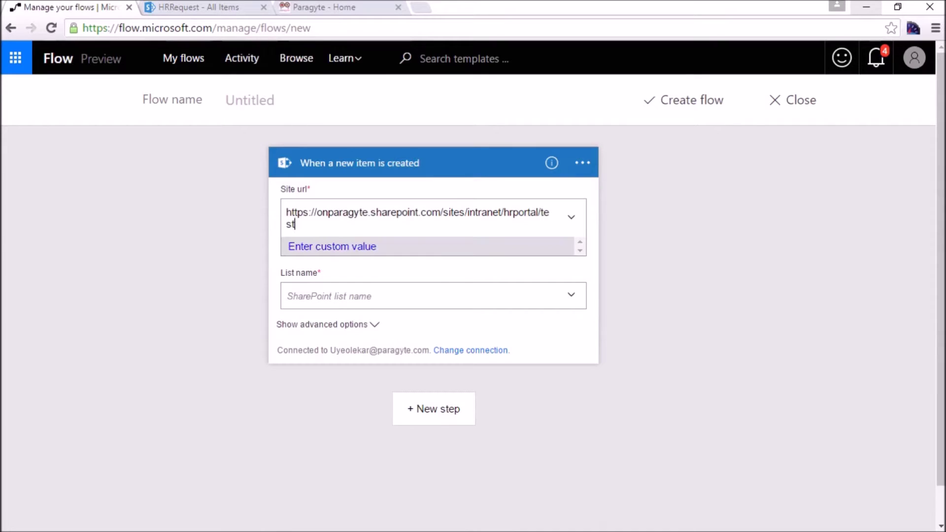
{"action": "left_click", "coordinate": [331, 246]}
{"action": "key", "text": "ctrl+v"}
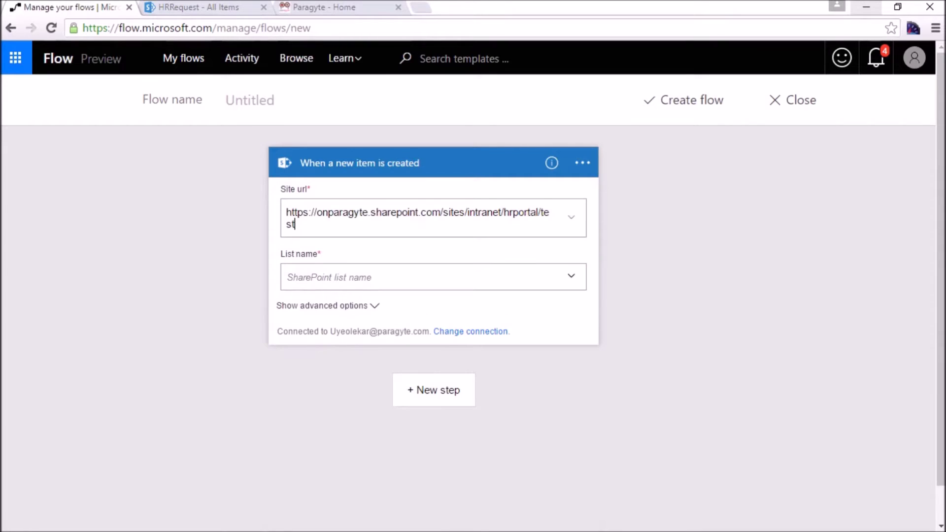
Set the trigger's list name to HRRequest and check its advanced options without changing them.
{"action": "left_click", "coordinate": [571, 276]}
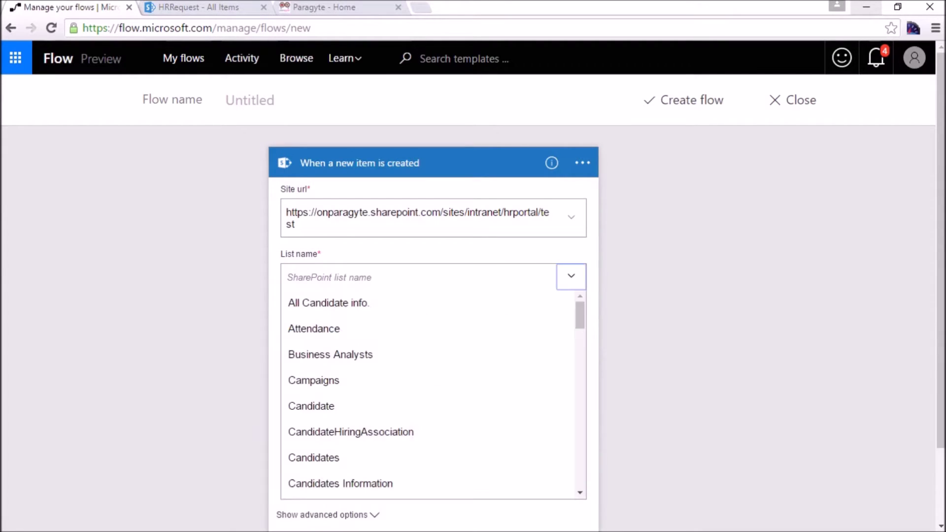
{"action": "scroll", "coordinate": [428, 331], "scroll_direction": "down", "scroll_amount": 4}
{"action": "scroll", "coordinate": [429, 374], "scroll_direction": "down", "scroll_amount": 5}
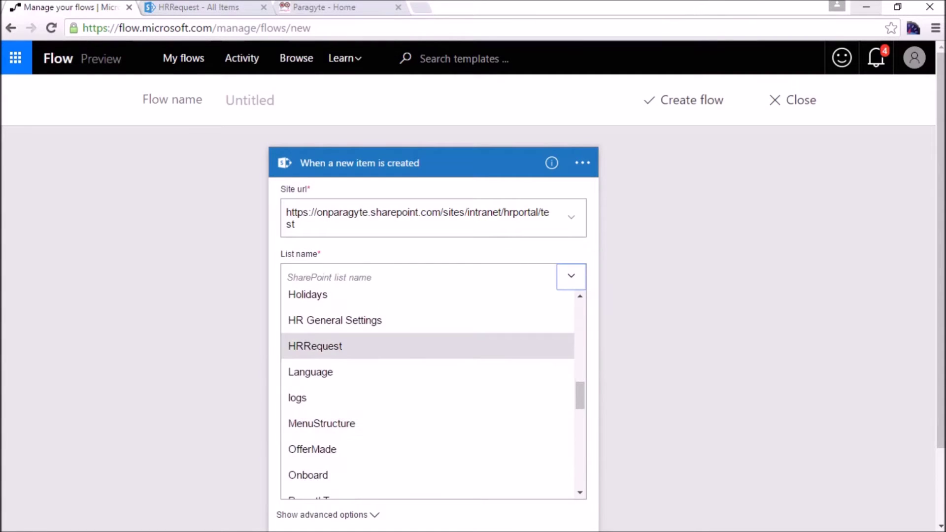
{"action": "left_click", "coordinate": [315, 346]}
{"action": "scroll", "coordinate": [433, 246], "scroll_direction": "down", "scroll_amount": 1}
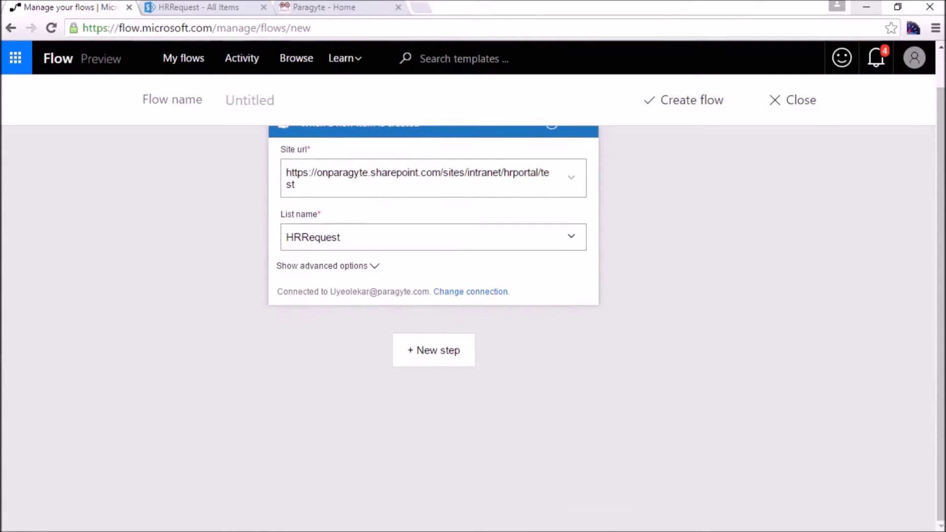
{"action": "left_click", "coordinate": [327, 265]}
{"action": "scroll", "coordinate": [433, 296], "scroll_direction": "down", "scroll_amount": 1}
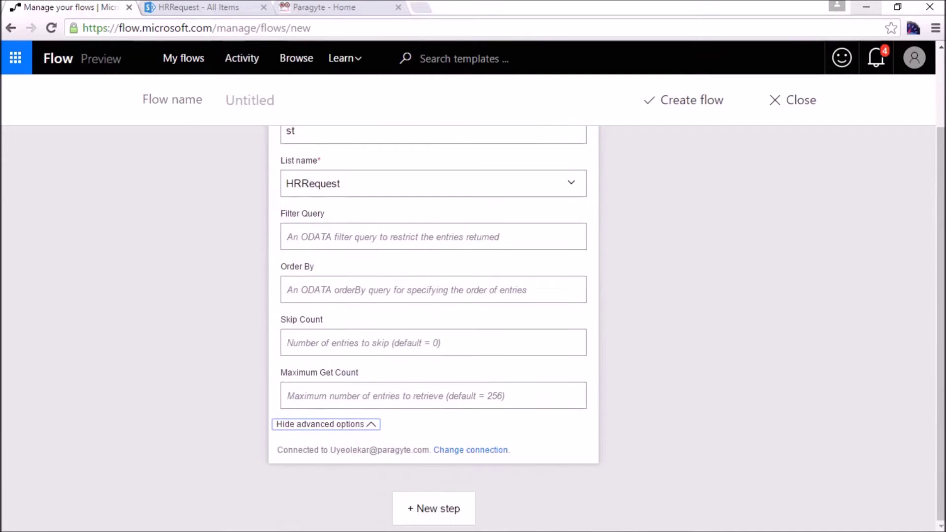
{"action": "key", "text": "Return"}
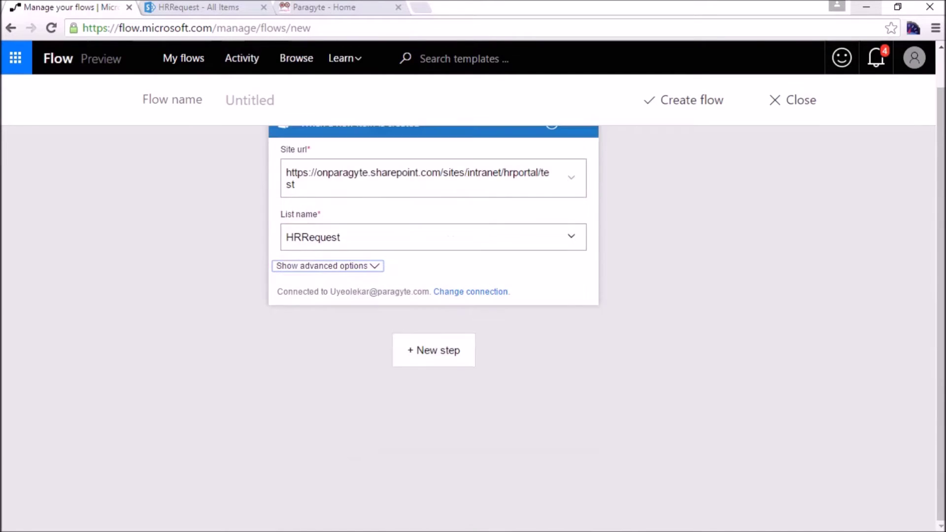
Add the "Office 365 Outlook - Send approval email" action after the new-item trigger.
{"action": "left_click", "coordinate": [433, 350]}
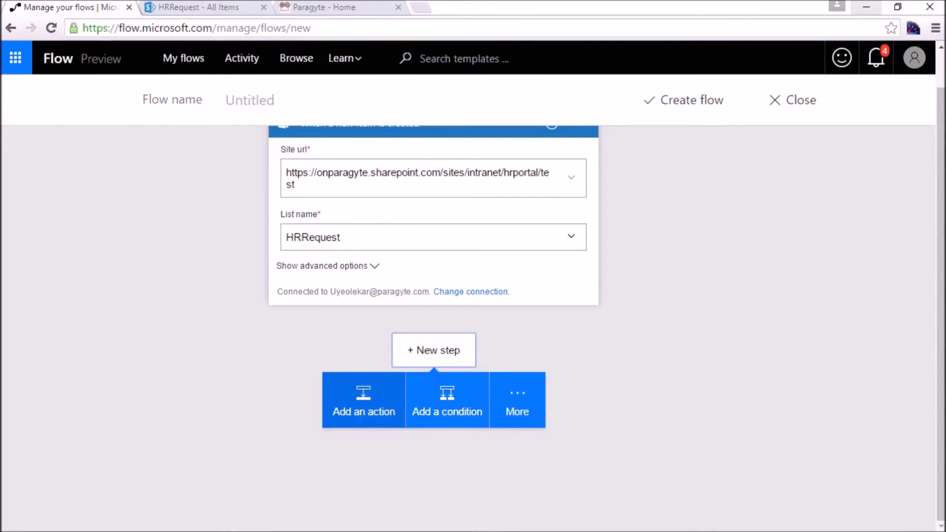
{"action": "scroll", "coordinate": [433, 326], "scroll_direction": "up", "scroll_amount": 1}
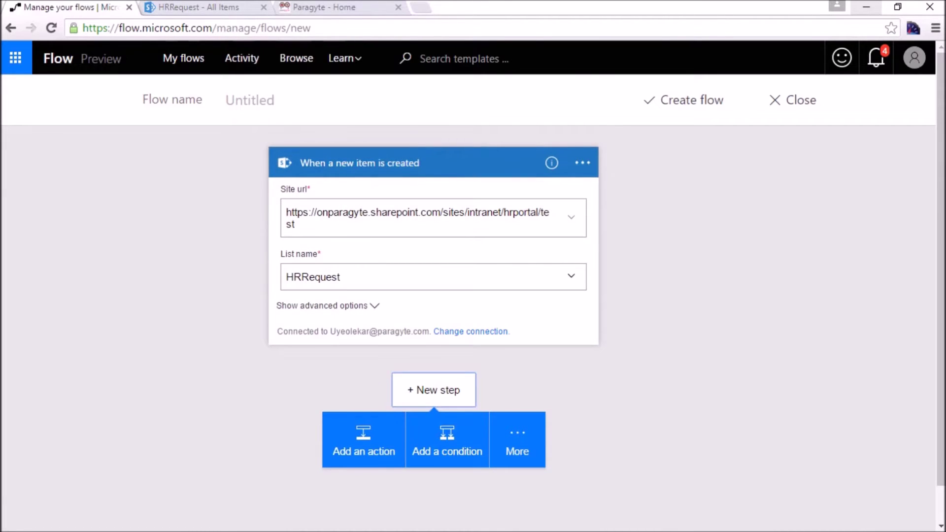
{"action": "scroll", "coordinate": [443, 399], "scroll_direction": "down", "scroll_amount": 1}
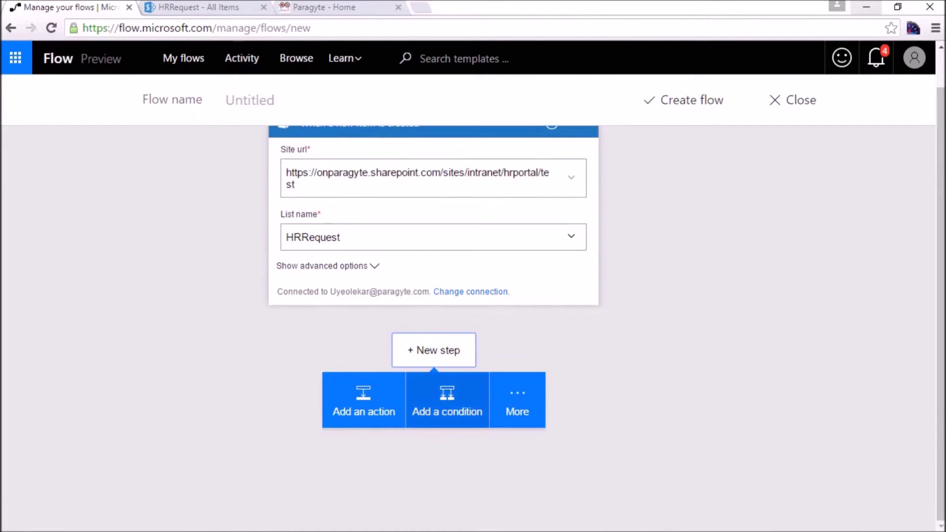
{"action": "left_click", "coordinate": [364, 402]}
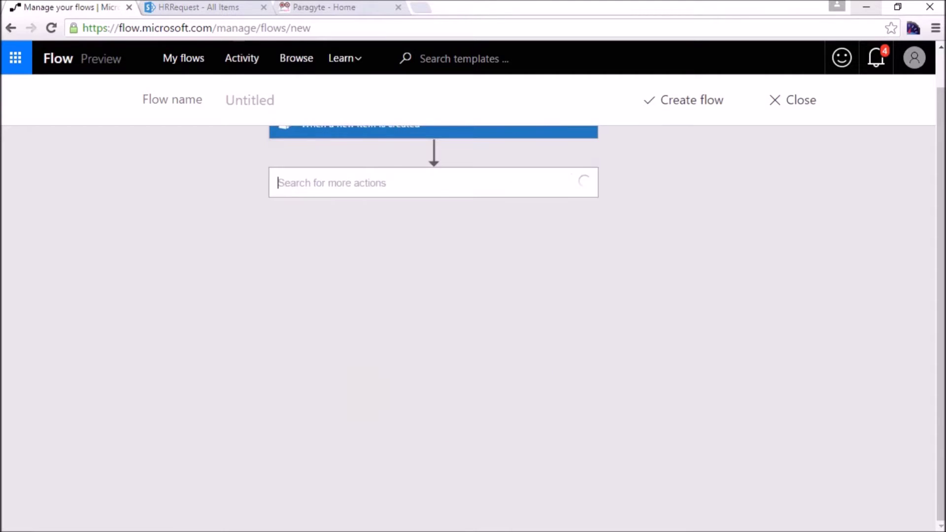
{"action": "type", "text": "send an"}
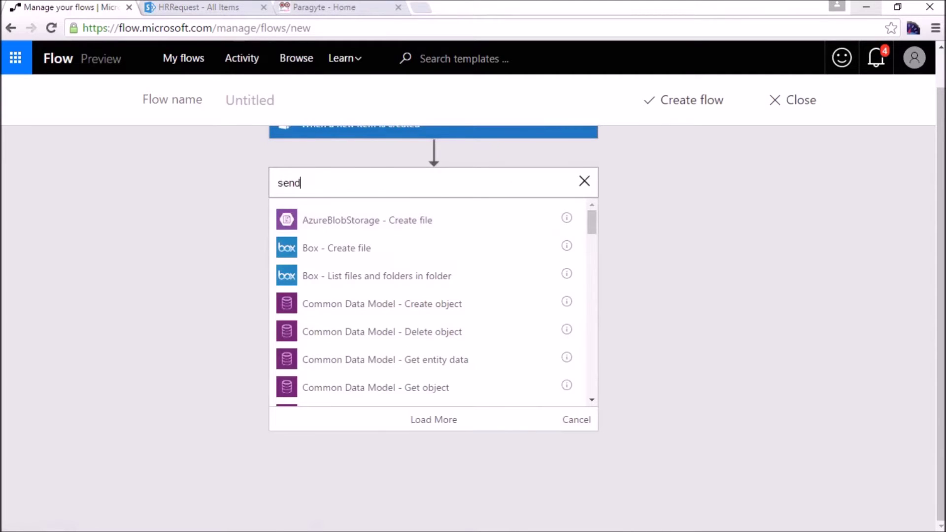
{"action": "key", "text": "BackSpace"}
{"action": "type", "text": "n app"}
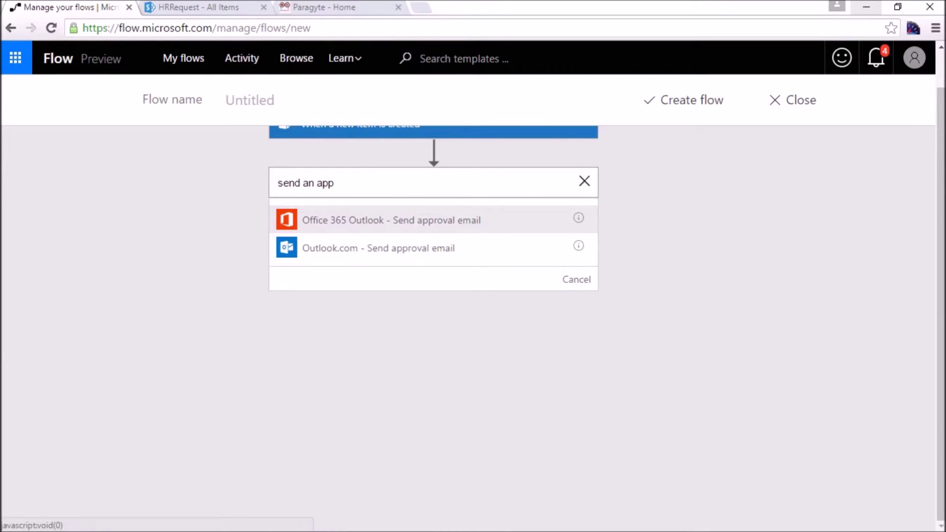
{"action": "left_click", "coordinate": [391, 219]}
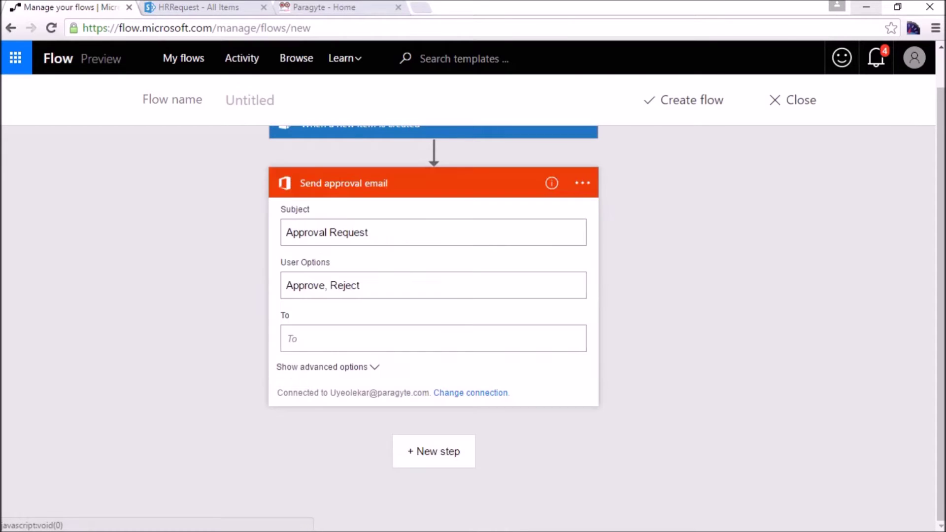
Set the approval email's recipient to the Approver Email output of the new-item trigger.
{"action": "left_click", "coordinate": [433, 338]}
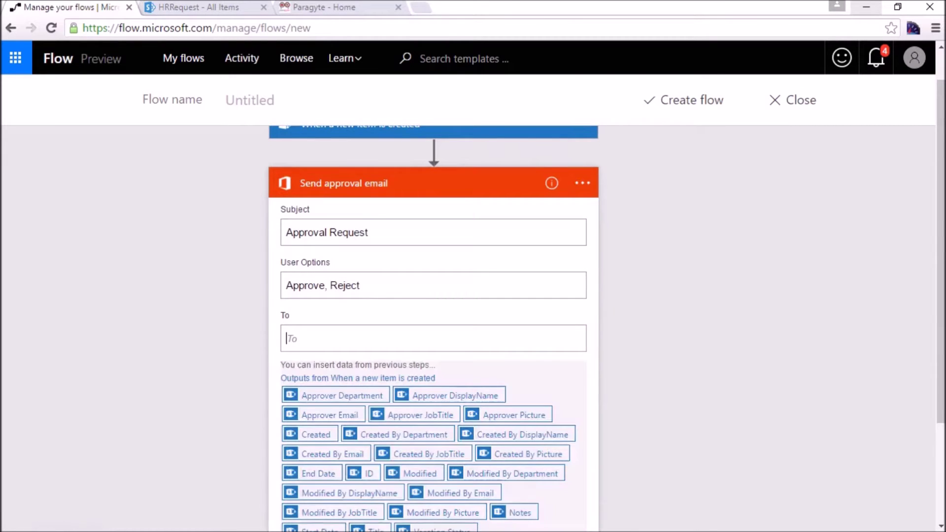
{"action": "scroll", "coordinate": [433, 328], "scroll_direction": "down", "scroll_amount": 1}
{"action": "key", "text": "ctrl+Tab"}
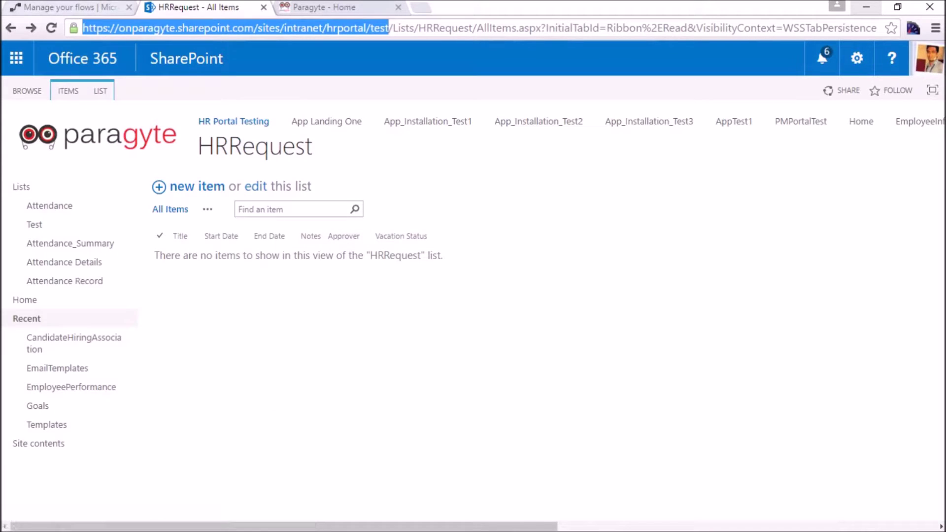
{"action": "key", "text": "ctrl+shift+Tab"}
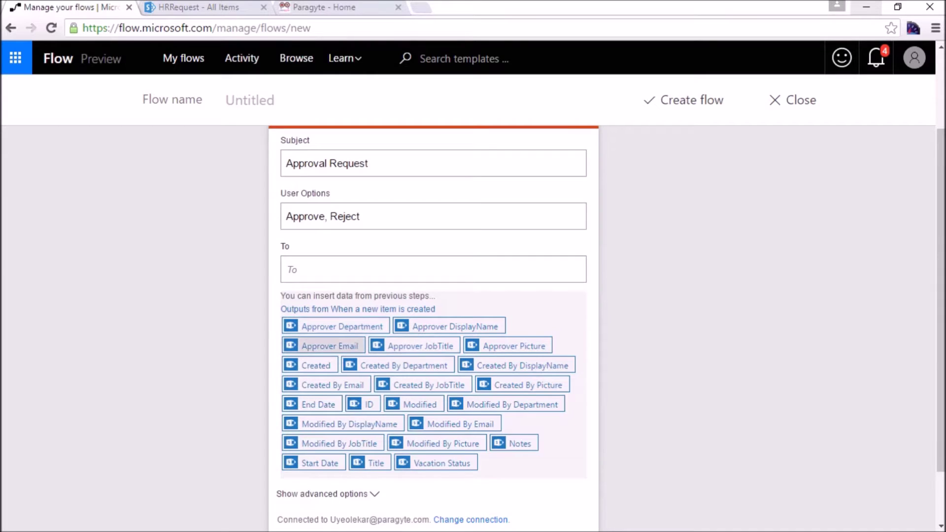
{"action": "left_click", "coordinate": [330, 346]}
{"action": "scroll", "coordinate": [330, 346], "scroll_direction": "down", "scroll_amount": 2}
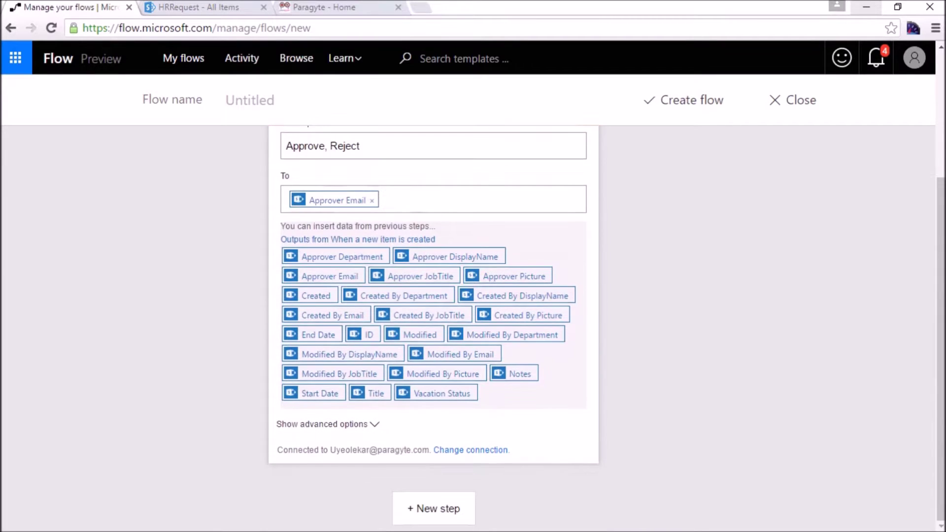
Start the approval email's body with "Hi," and a second line reading Created By DisplayName followed by "has requested for".
{"action": "left_click", "coordinate": [322, 424]}
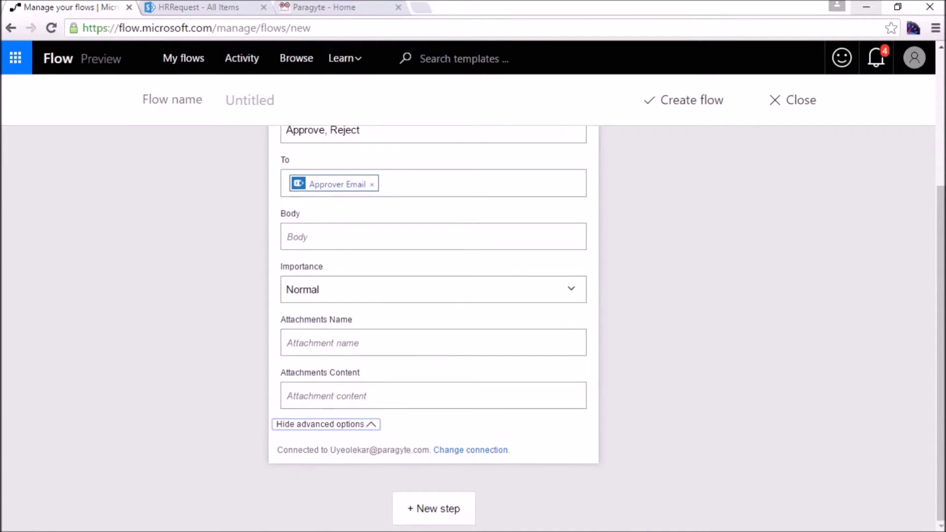
{"action": "left_click", "coordinate": [288, 236]}
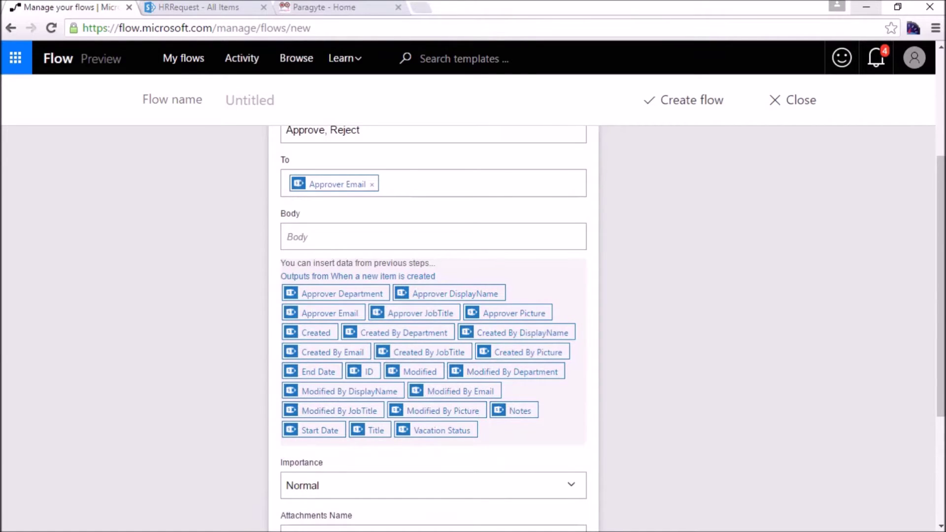
{"action": "type", "text": "Hi,"}
{"action": "key", "text": "Return"}
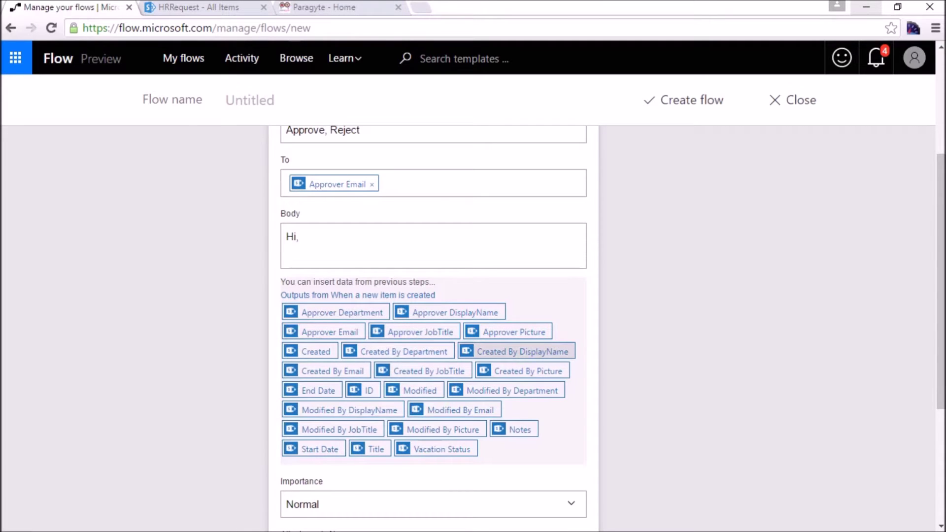
{"action": "left_click", "coordinate": [517, 351]}
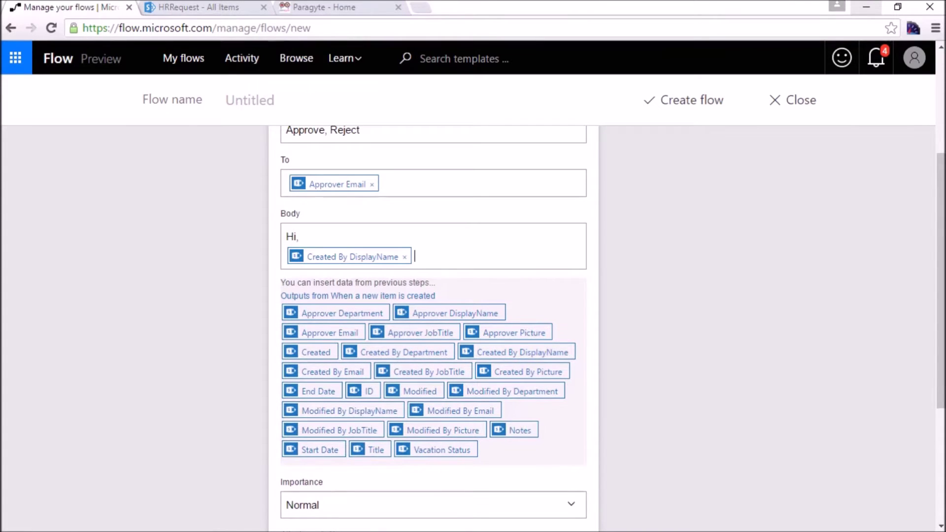
{"action": "type", "text": "has requested for "}
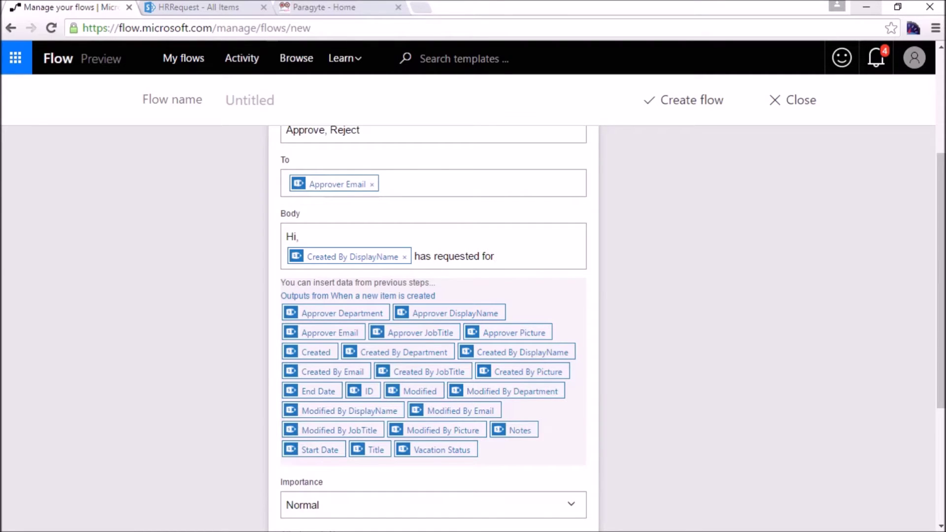
{"action": "type", "text": "the time off starting"}
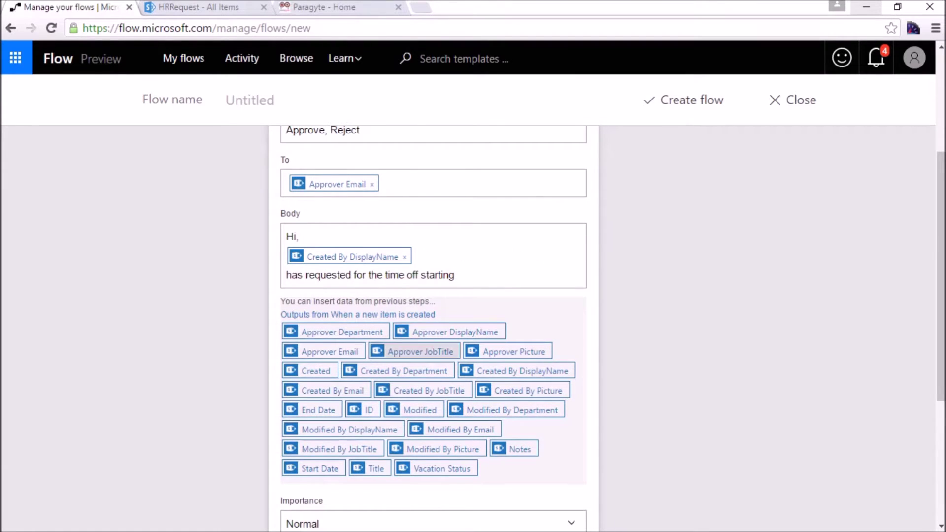
{"action": "left_click", "coordinate": [319, 469]}
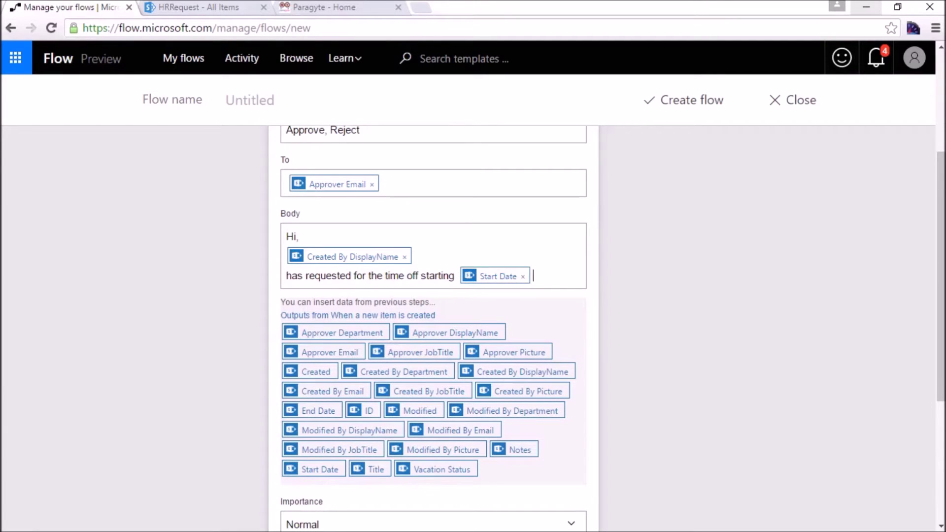
{"action": "key", "text": "BackSpace"}
{"action": "key", "text": "BackSpace"}
{"action": "key", "text": "BackSpace"}
{"action": "key", "text": "BackSpace"}
{"action": "key", "text": "BackSpace"}
{"action": "key", "text": "BackSpace"}
{"action": "key", "text": "BackSpace"}
{"action": "key", "text": "BackSpace"}
{"action": "key", "text": "BackSpace"}
{"action": "key", "text": "BackSpace"}
{"action": "key", "text": "BackSpace"}
{"action": "key", "text": "BackSpace"}
{"action": "key", "text": "BackSpace"}
{"action": "key", "text": "BackSpace"}
{"action": "key", "text": "BackSpace"}
{"action": "key", "text": "BackSpace"}
{"action": "key", "text": "BackSpace"}
{"action": "key", "text": "BackSpace"}
{"action": "key", "text": "BackSpace"}
{"action": "key", "text": "BackSpace"}
{"action": "key", "text": "BackSpace"}
{"action": "key", "text": "BackSpace"}
{"action": "key", "text": "BackSpace"}
{"action": "key", "text": "BackSpace"}
{"action": "key", "text": "BackSpace"}
{"action": "key", "text": "BackSpace"}
{"action": "key", "text": "BackSpace"}
{"action": "key", "text": "BackSpace"}
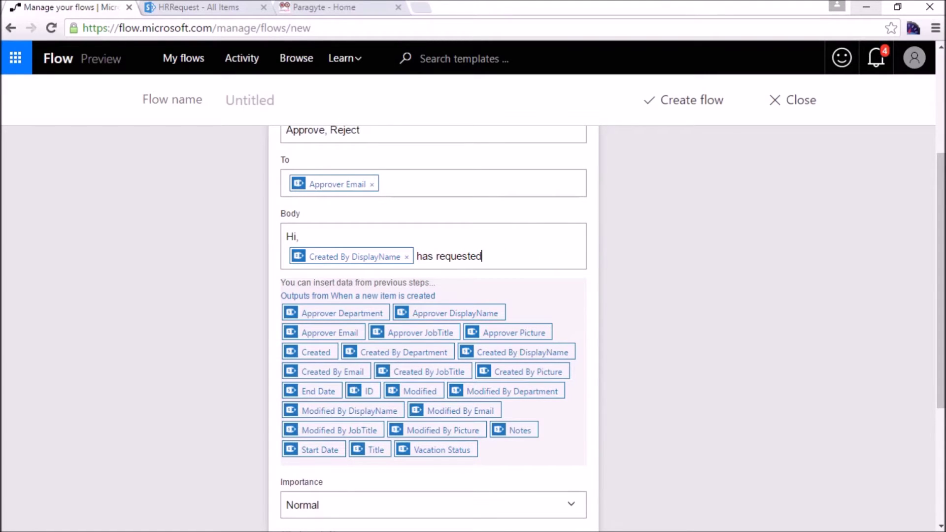
Complete the body sentence after "has requested" with "time off from", the Start Date output, "to" and the End Date output.
{"action": "type", "text": "time off from"}
{"action": "left_click", "coordinate": [315, 450]}
{"action": "type", "text": "to"}
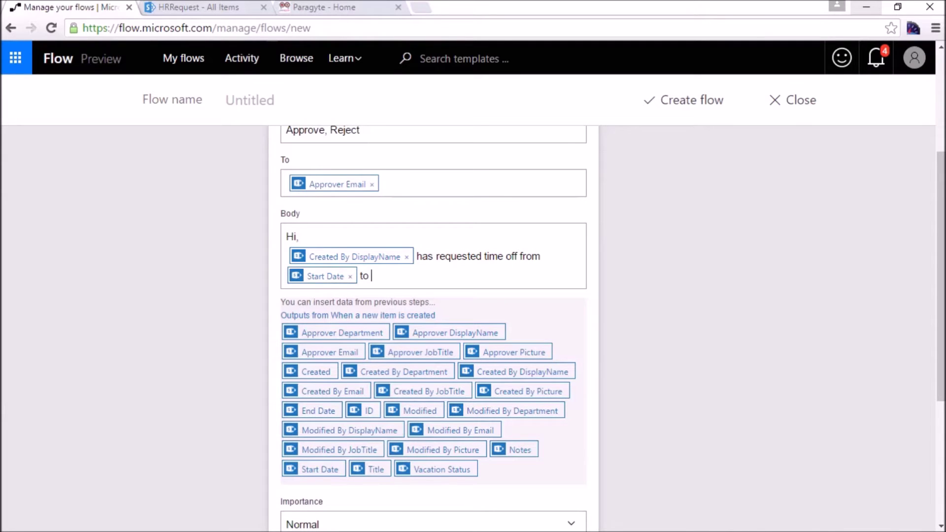
{"action": "left_click", "coordinate": [318, 410]}
Check the HRRequest list in SharePoint, return to the flow, and collapse the finished approval email action with its advanced options.
{"action": "left_click", "coordinate": [202, 7]}
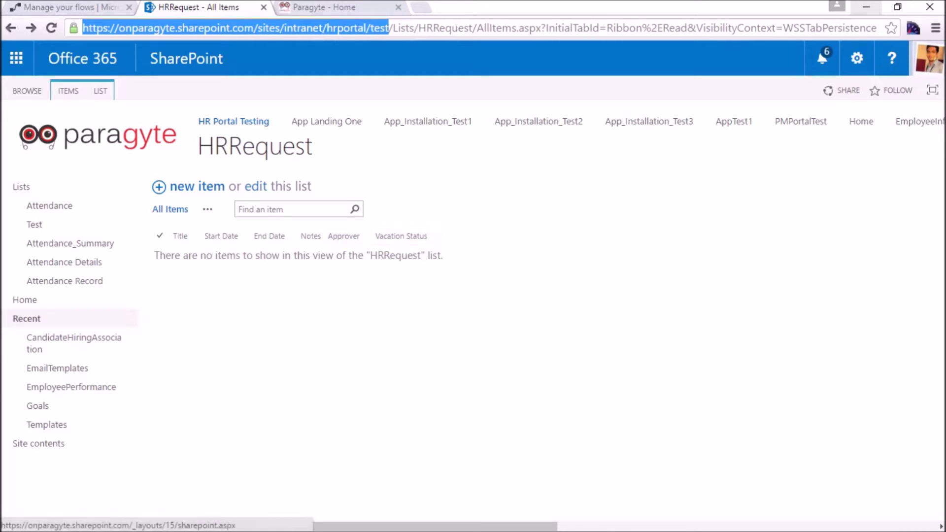
{"action": "left_click", "coordinate": [69, 7]}
{"action": "scroll", "coordinate": [434, 315], "scroll_direction": "down", "scroll_amount": 4}
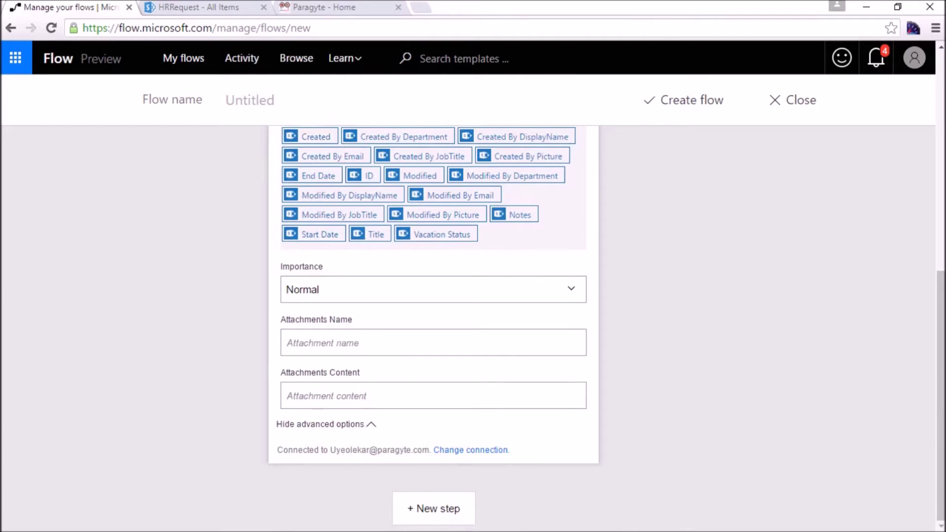
{"action": "left_click", "coordinate": [326, 424]}
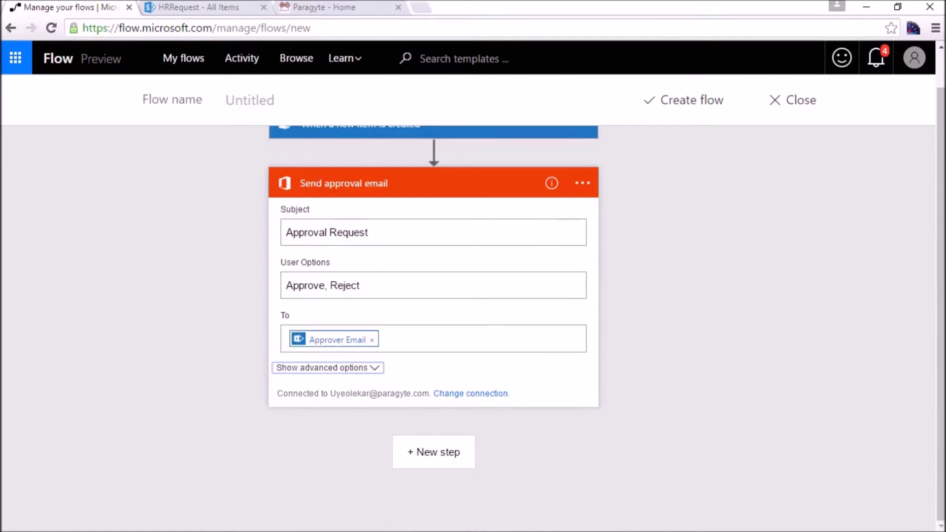
{"action": "left_click", "coordinate": [343, 183]}
{"action": "scroll", "coordinate": [433, 296], "scroll_direction": "up", "scroll_amount": 1}
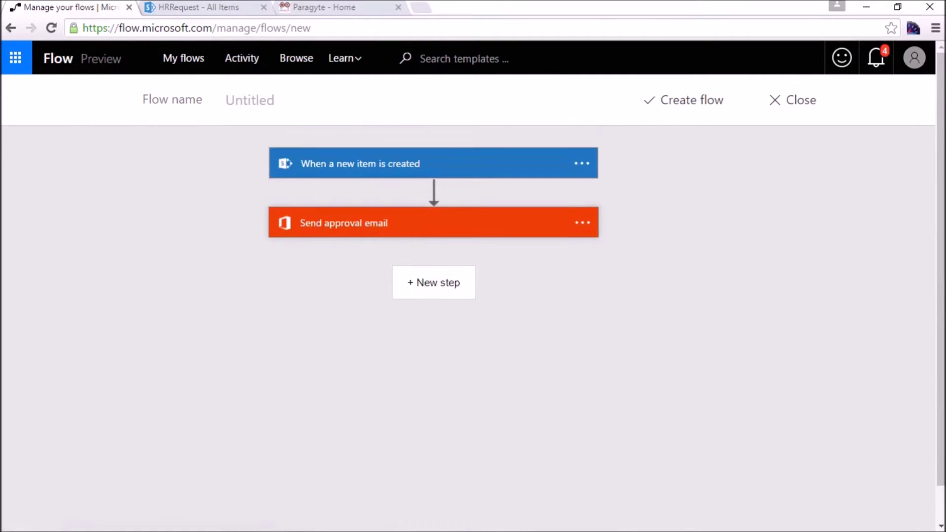
Add a condition after the approval email that tests whether its SelectedOption output is equal to Approve.
{"action": "left_click", "coordinate": [433, 282]}
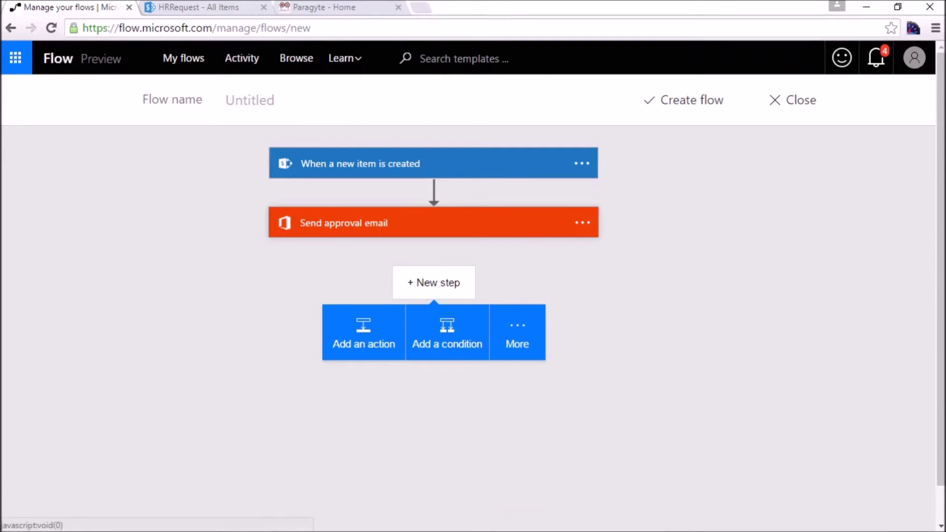
{"action": "left_click", "coordinate": [344, 223]}
{"action": "left_click", "coordinate": [344, 222]}
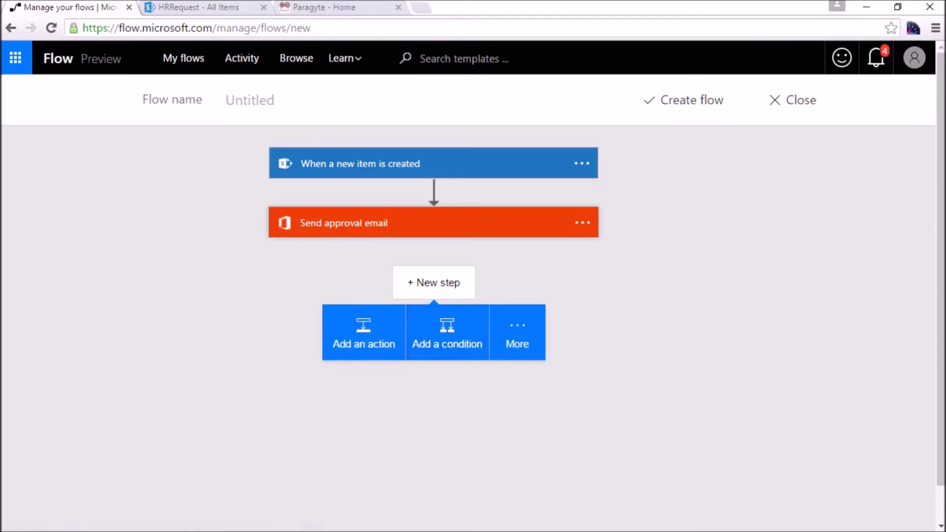
{"action": "left_click", "coordinate": [447, 333]}
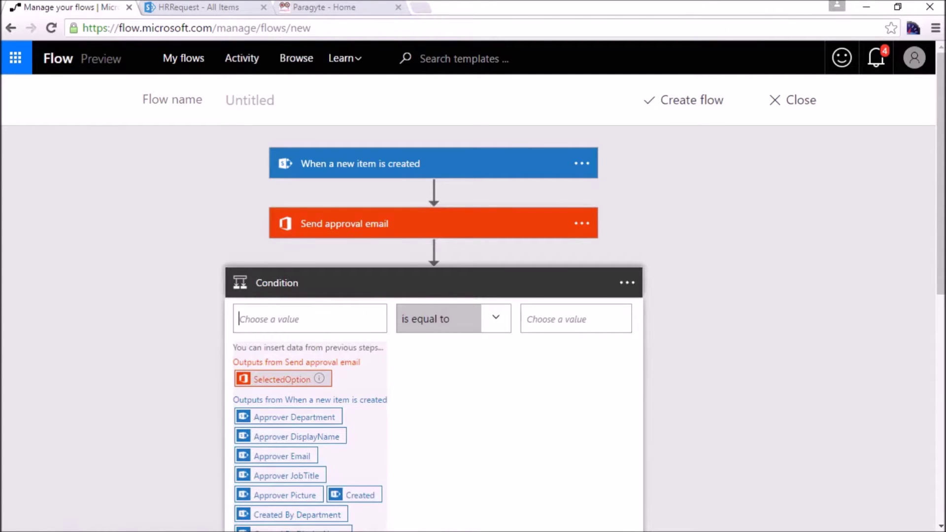
{"action": "left_click", "coordinate": [282, 379]}
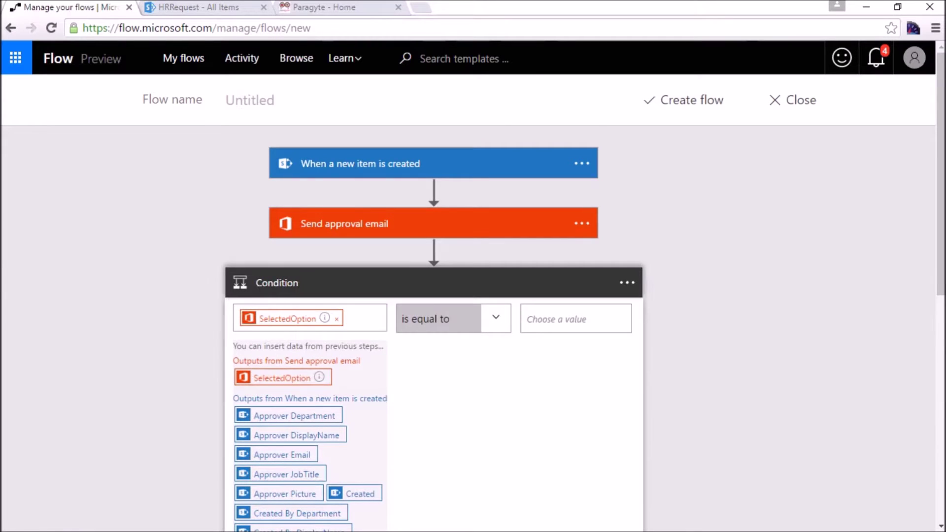
{"action": "left_click_drag", "start_coordinate": [265, 361], "coordinate": [359, 361]}
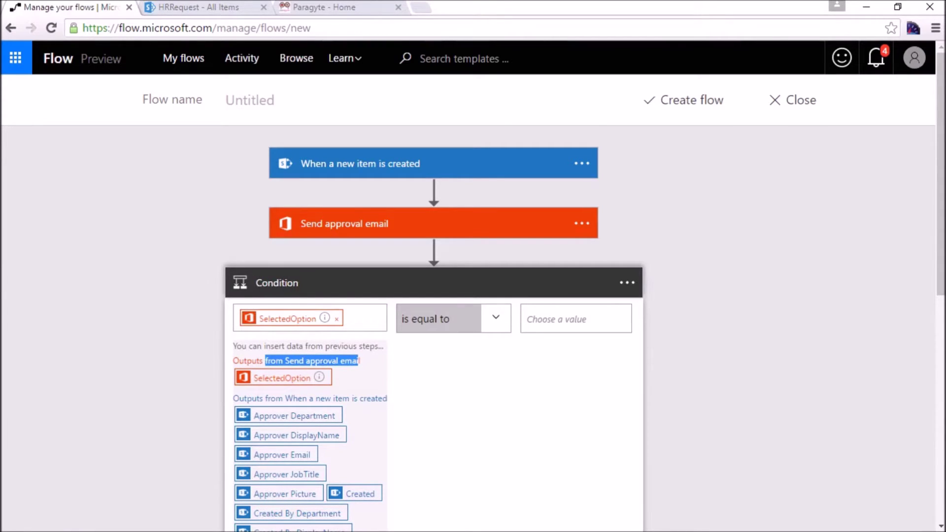
{"action": "left_click", "coordinate": [575, 319]}
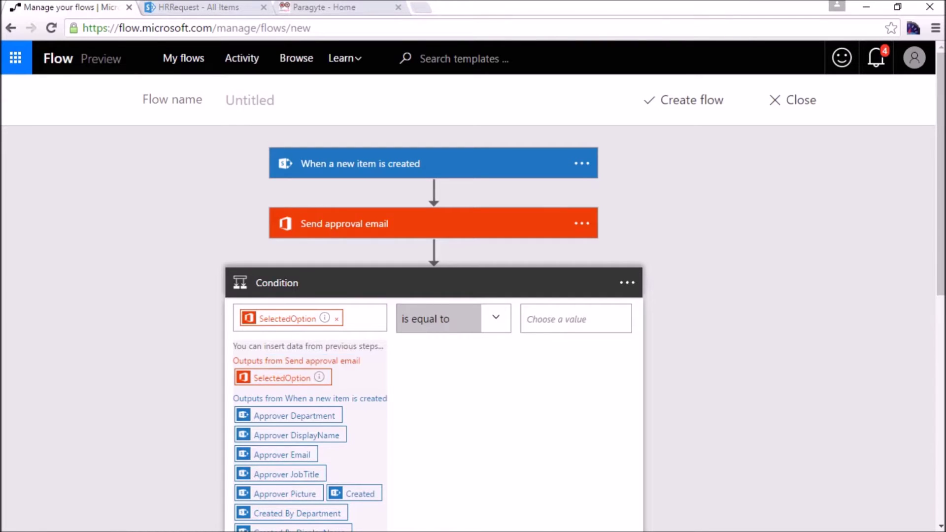
{"action": "type", "text": "Approve"}
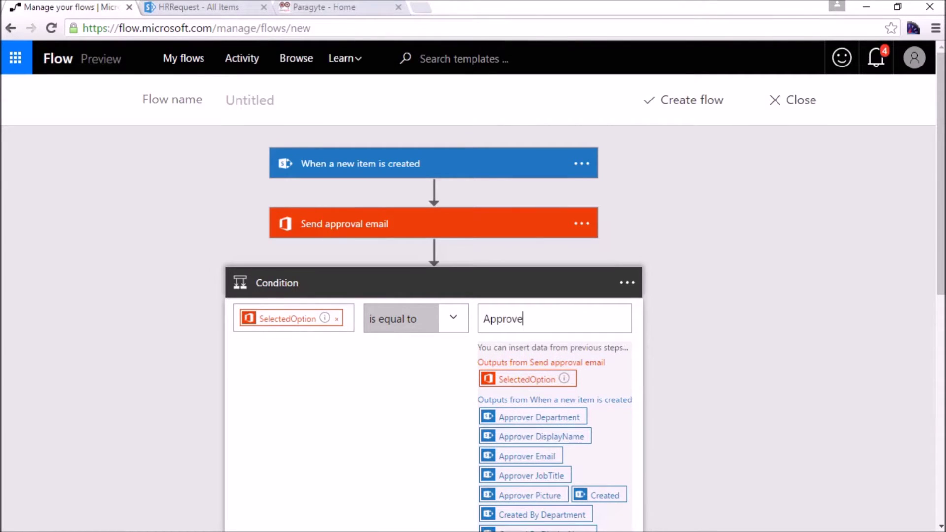
Add the "Office 365 Outlook - Send an email" action to the condition's If yes branch.
{"action": "scroll", "coordinate": [433, 326], "scroll_direction": "down", "scroll_amount": 5}
{"action": "scroll", "coordinate": [433, 325], "scroll_direction": "up", "scroll_amount": 4}
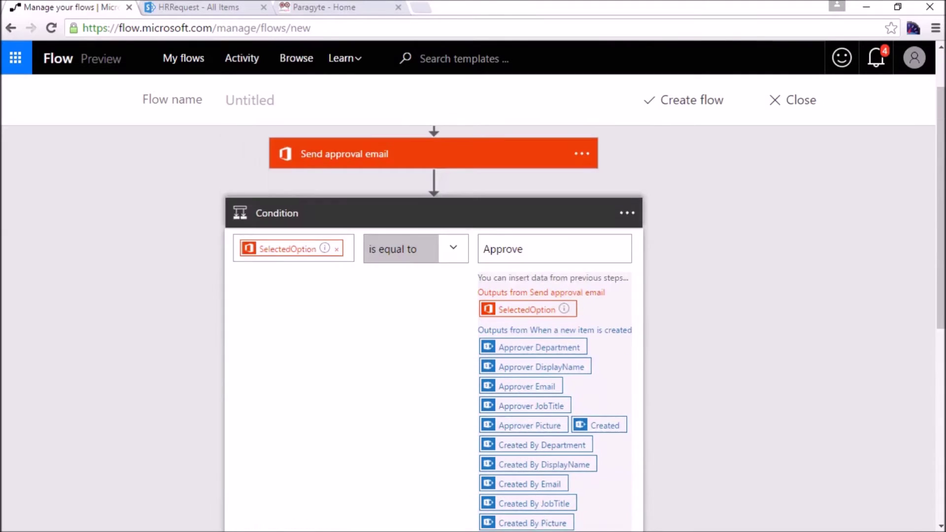
{"action": "scroll", "coordinate": [433, 326], "scroll_direction": "down", "scroll_amount": 8}
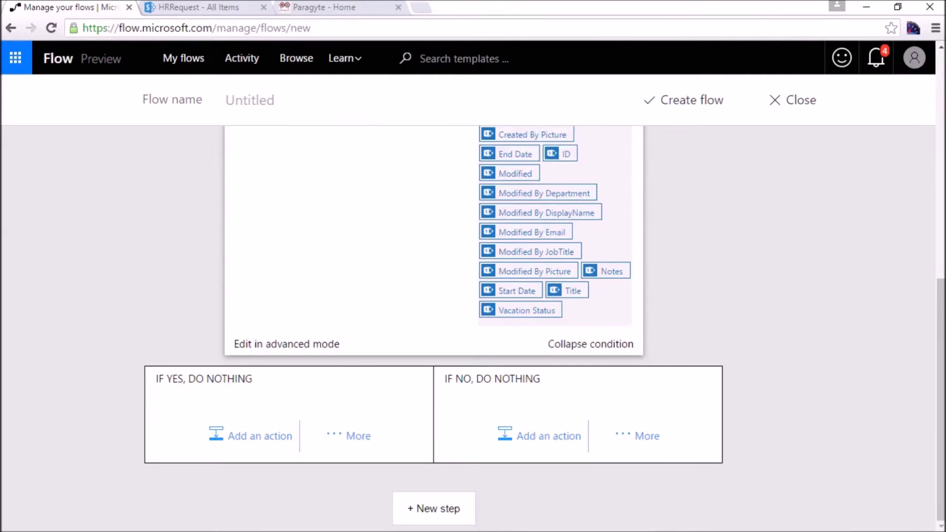
{"action": "left_click", "coordinate": [253, 436]}
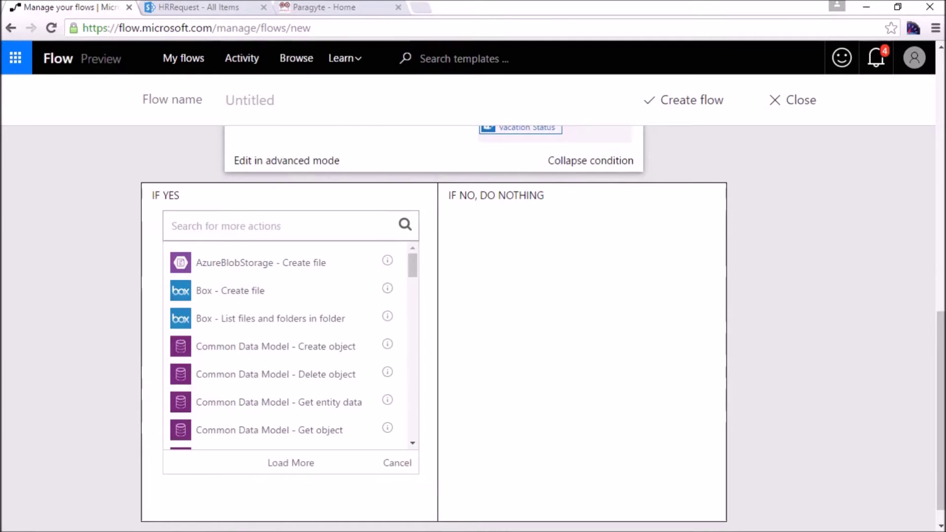
{"action": "type", "text": "send"}
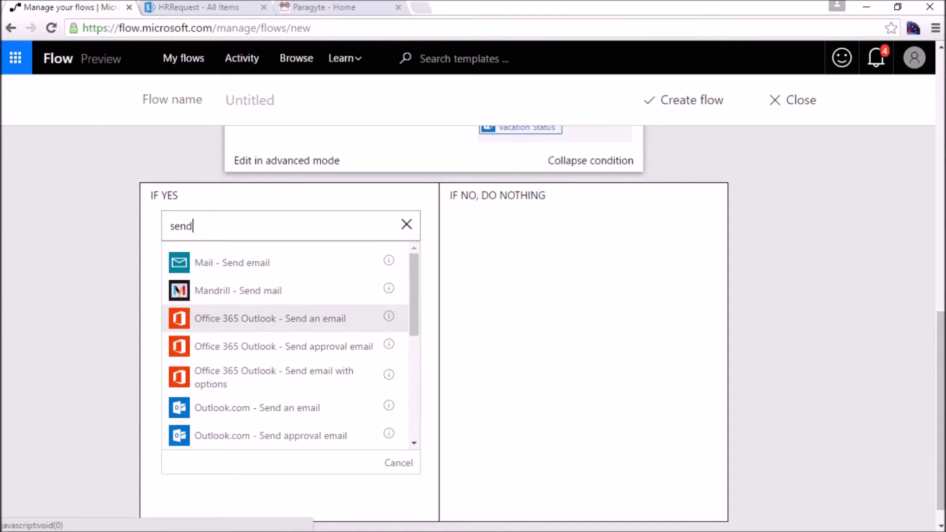
{"action": "left_click", "coordinate": [270, 318]}
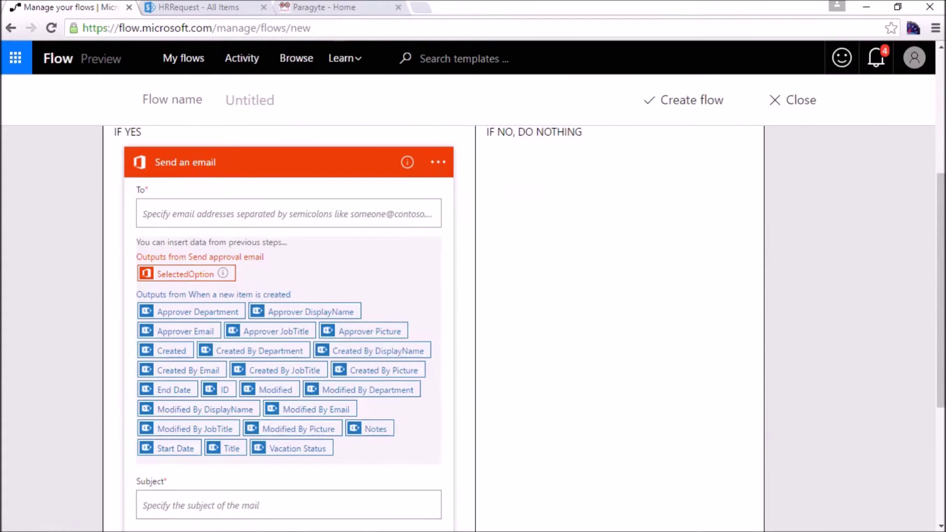
Address the If yes email to the Created By Email output and set its subject to "Time Off Approved".
{"action": "left_click", "coordinate": [182, 370]}
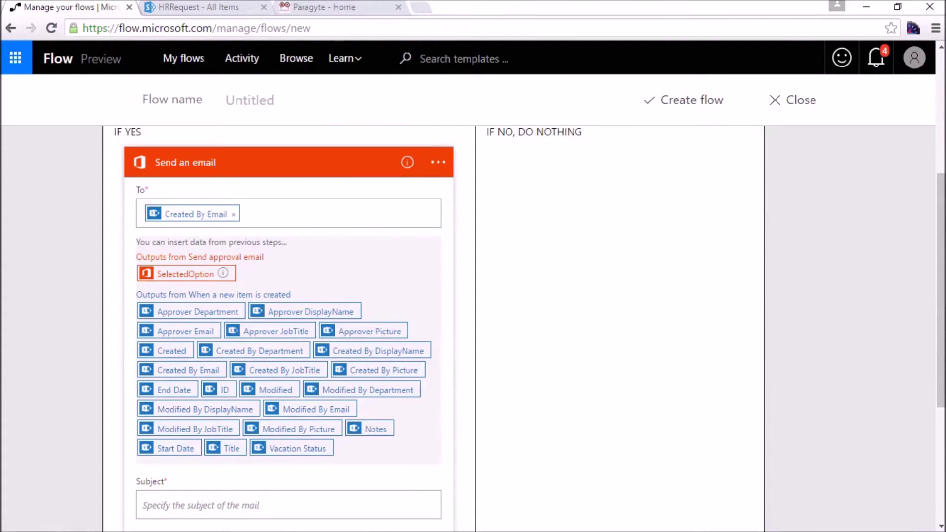
{"action": "scroll", "coordinate": [286, 325], "scroll_direction": "down", "scroll_amount": 4}
{"action": "left_click", "coordinate": [226, 296]}
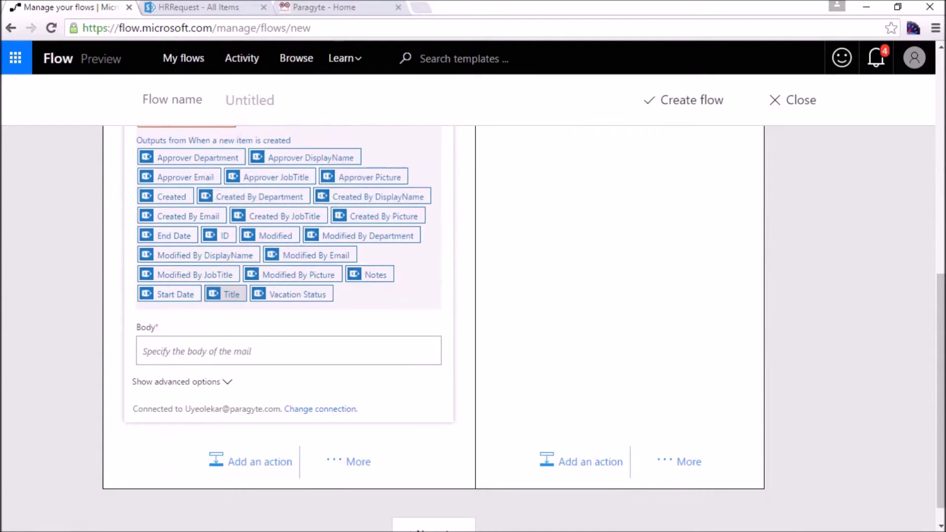
{"action": "scroll", "coordinate": [232, 269], "scroll_direction": "up", "scroll_amount": 4}
{"action": "scroll", "coordinate": [289, 325], "scroll_direction": "up", "scroll_amount": 1}
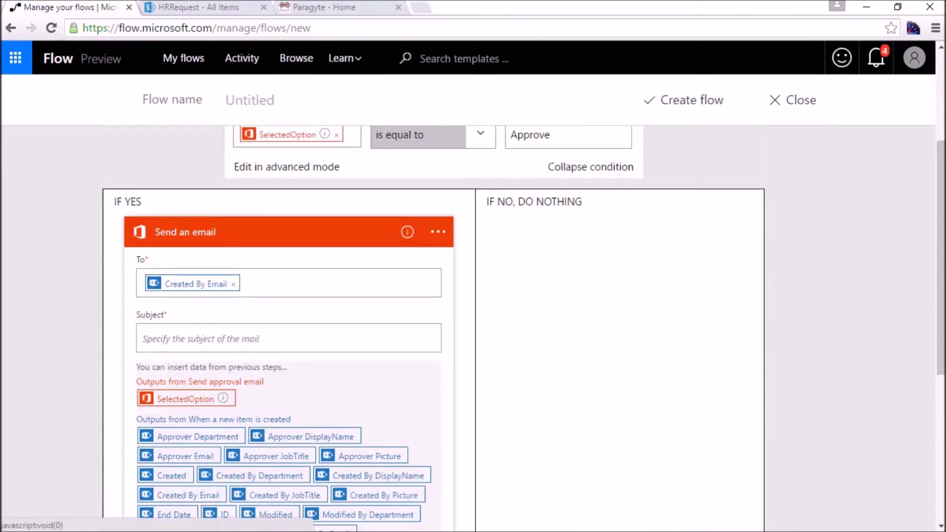
{"action": "type", "text": "Time O"}
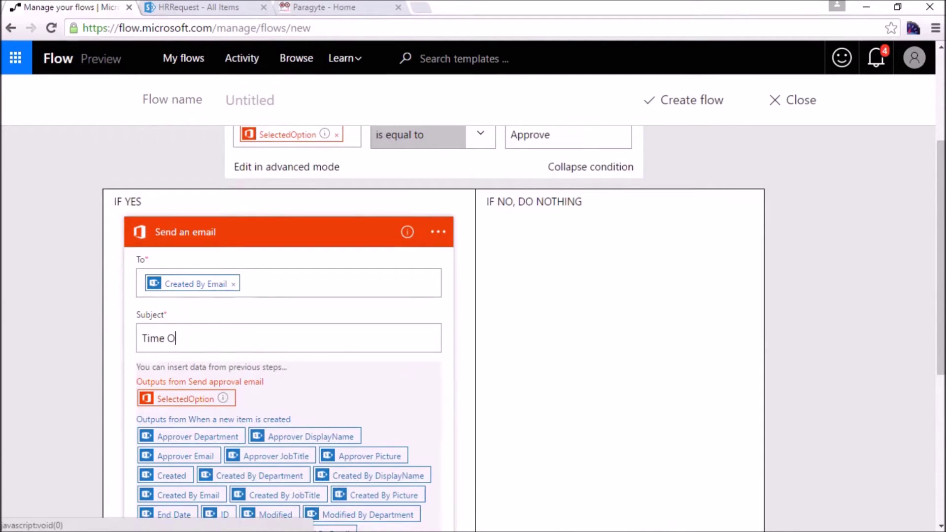
{"action": "type", "text": "ff Approved"}
Write the If yes email's body as "Hi," and, on a new line, "Your time off has been approved by your manager. Enjoy..".
{"action": "scroll", "coordinate": [523, 328], "scroll_direction": "down", "scroll_amount": 5}
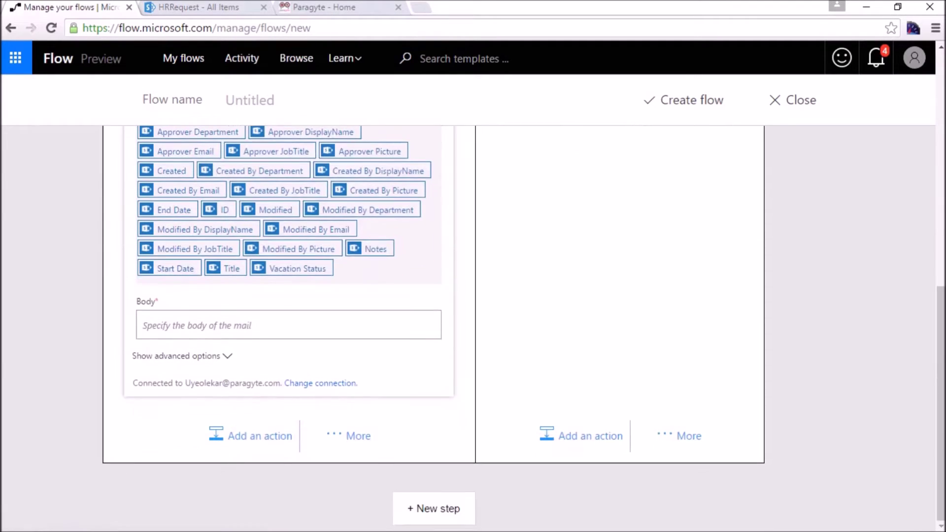
{"action": "scroll", "coordinate": [524, 328], "scroll_direction": "up", "scroll_amount": 5}
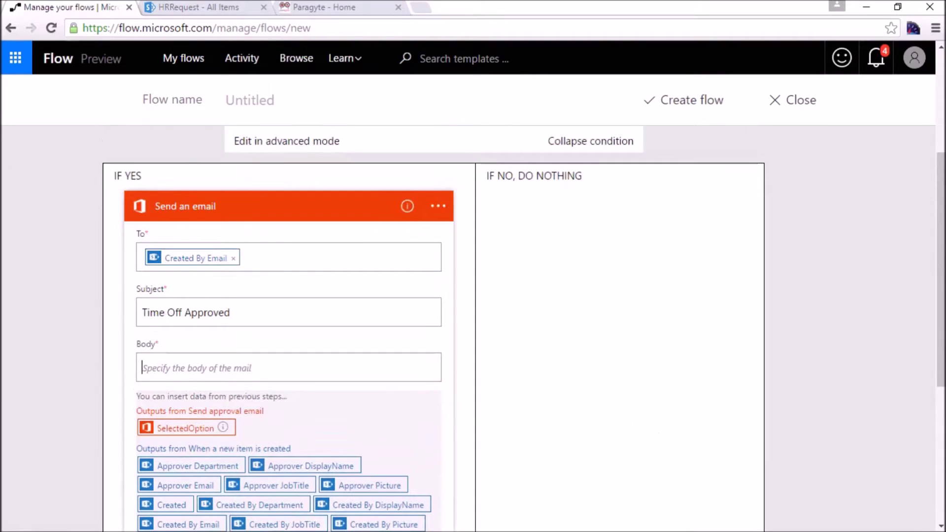
{"action": "type", "text": "Hi,"}
{"action": "key", "text": "Return"}
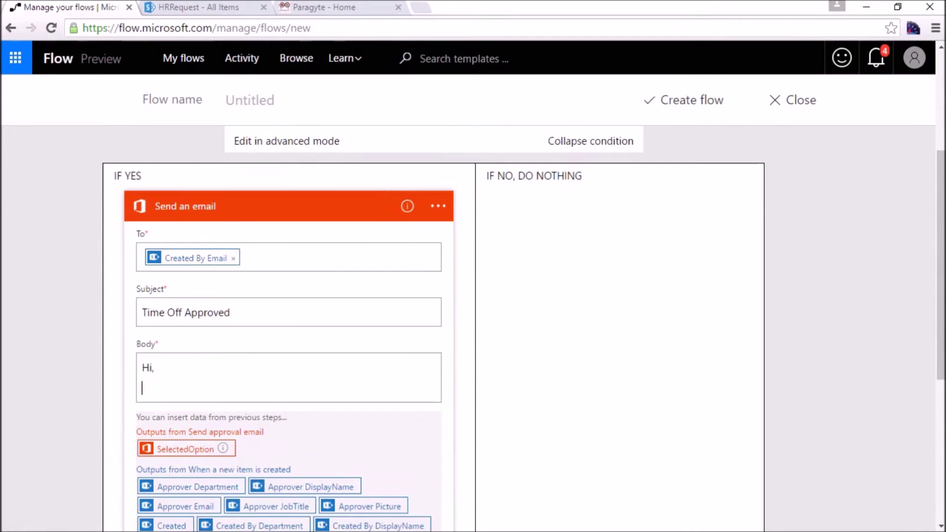
{"action": "type", "text": "Your time off has been app"}
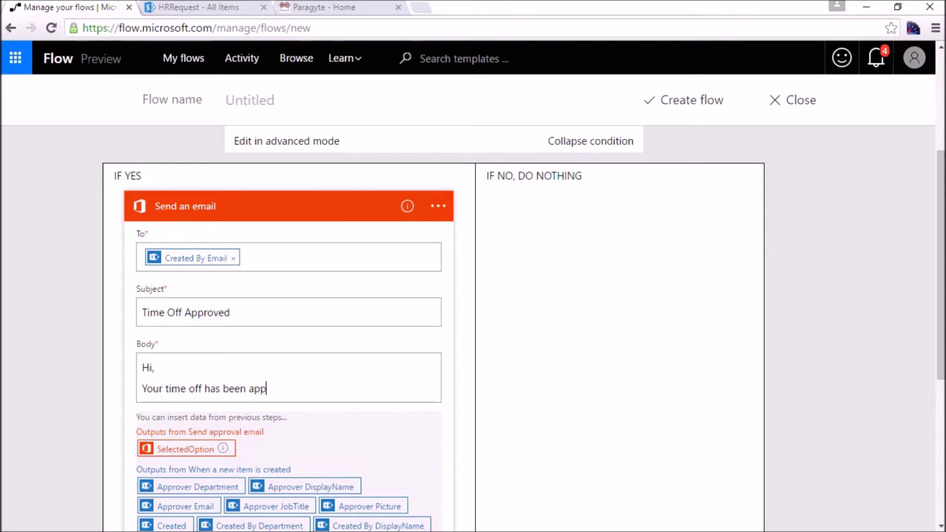
{"action": "type", "text": "roved by y"}
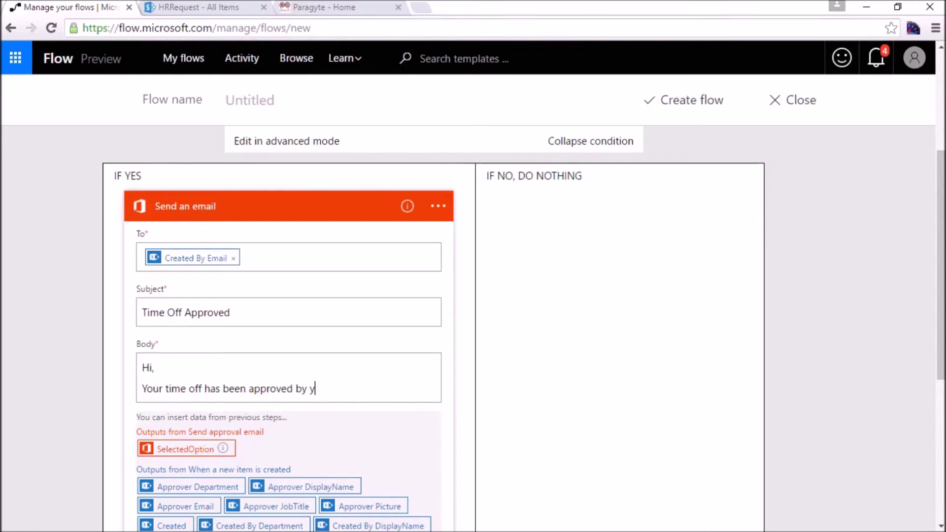
{"action": "type", "text": "our manager. Enjoy.."}
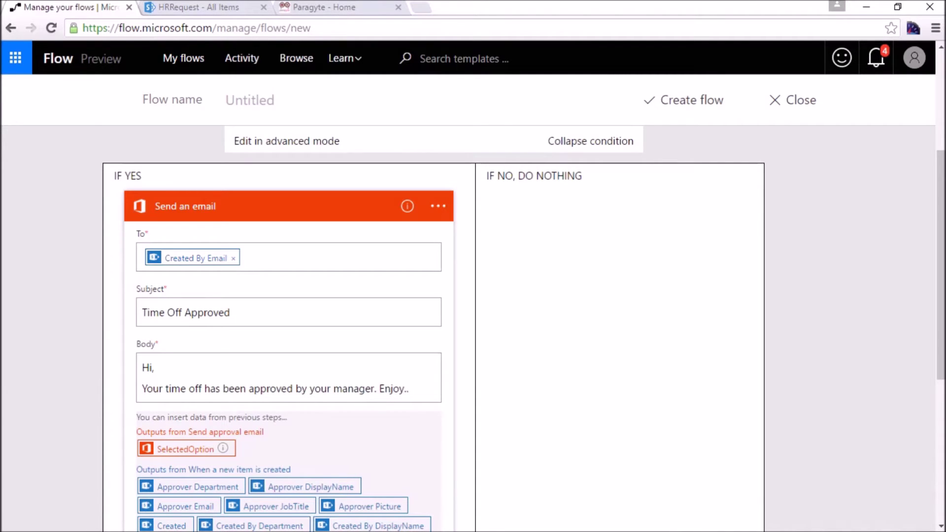
Add the "Office 365 Outlook - Send an email" action to the condition's If no branch.
{"action": "scroll", "coordinate": [433, 329], "scroll_direction": "down", "scroll_amount": 6}
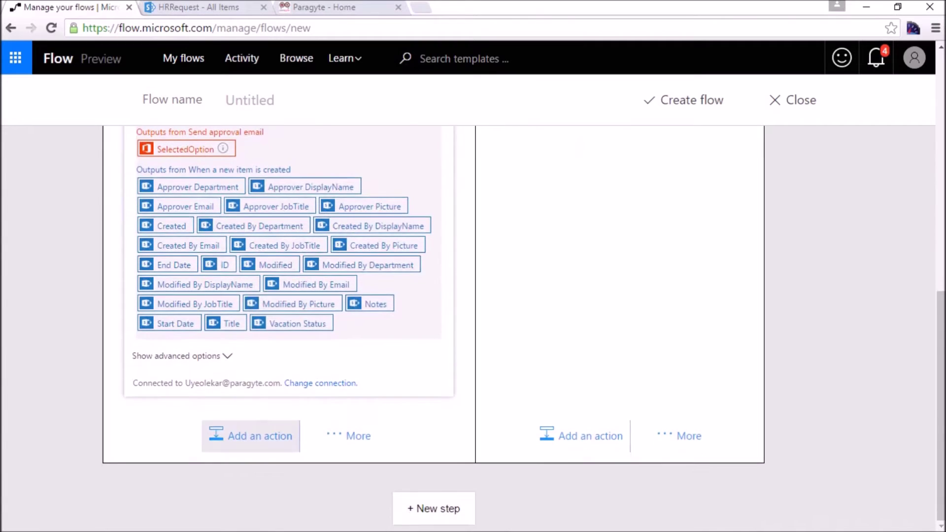
{"action": "scroll", "coordinate": [378, 393], "scroll_direction": "up", "scroll_amount": 3}
{"action": "scroll", "coordinate": [384, 392], "scroll_direction": "down", "scroll_amount": 3}
{"action": "scroll", "coordinate": [383, 393], "scroll_direction": "up", "scroll_amount": 8}
{"action": "scroll", "coordinate": [384, 393], "scroll_direction": "down", "scroll_amount": 8}
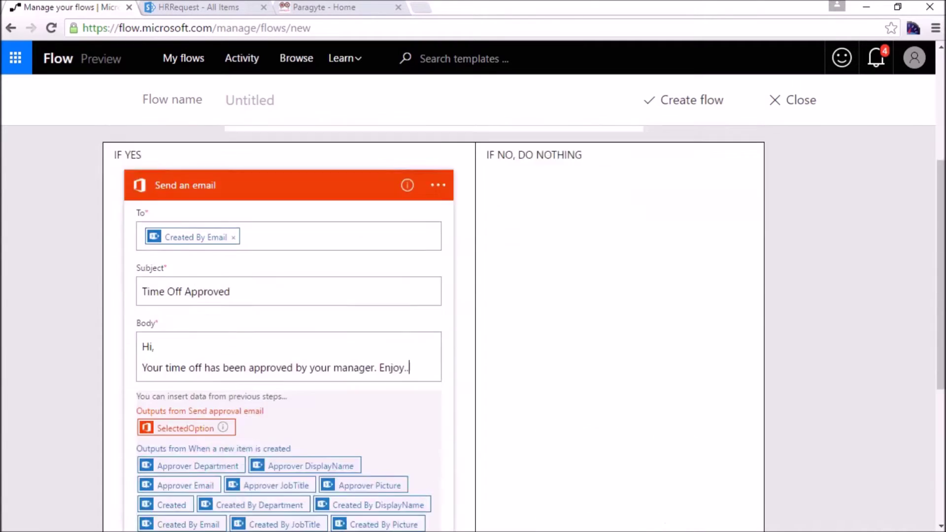
{"action": "left_click", "coordinate": [582, 444]}
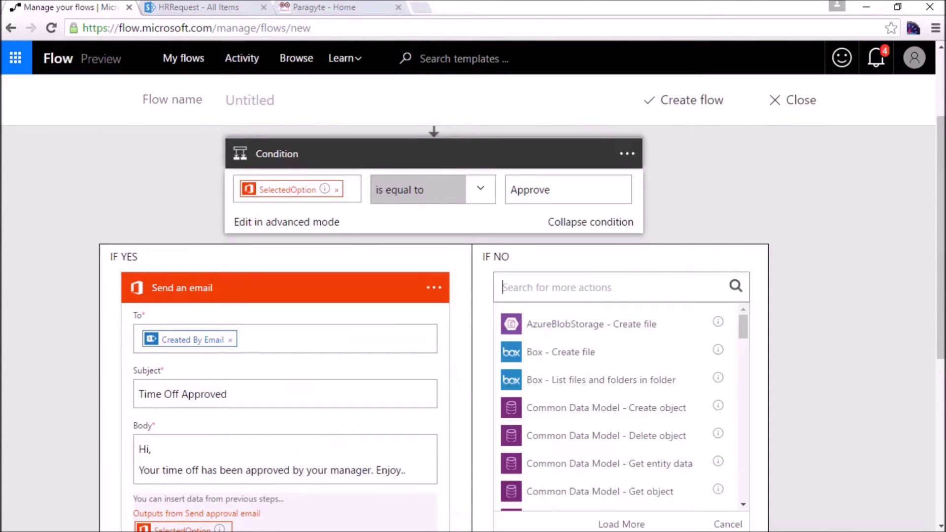
{"action": "type", "text": "send"}
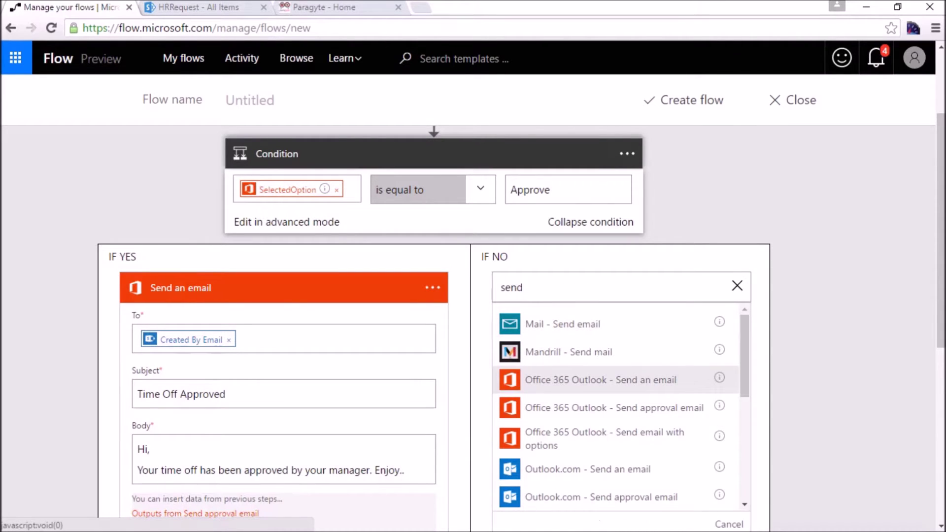
{"action": "left_click", "coordinate": [600, 379]}
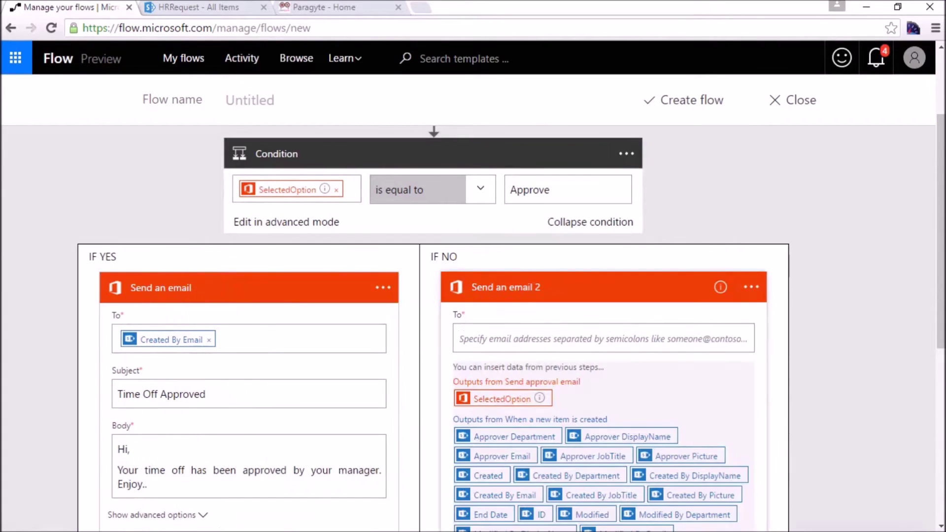
Address the If no email to the Created By Email output only, without any stray text.
{"action": "type", "text": "creat"}
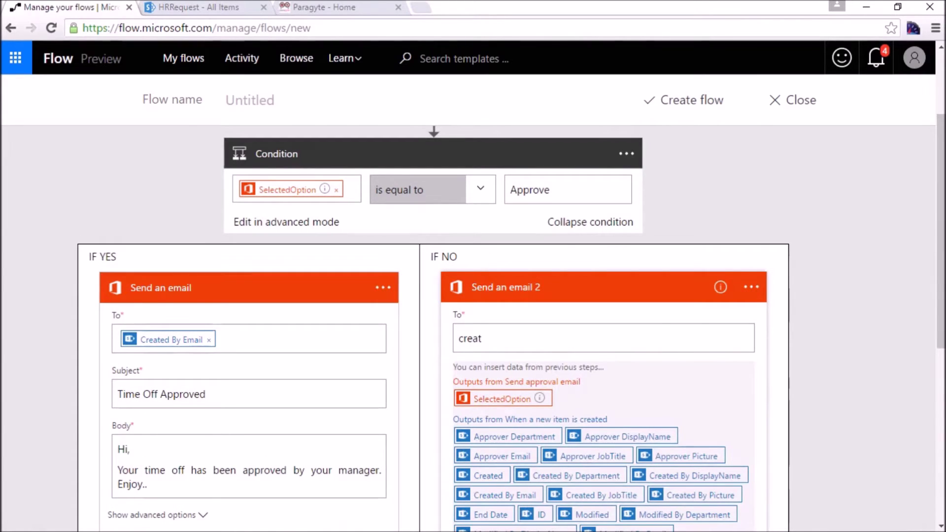
{"action": "scroll", "coordinate": [505, 356], "scroll_direction": "down", "scroll_amount": 3}
{"action": "left_click", "coordinate": [504, 356]}
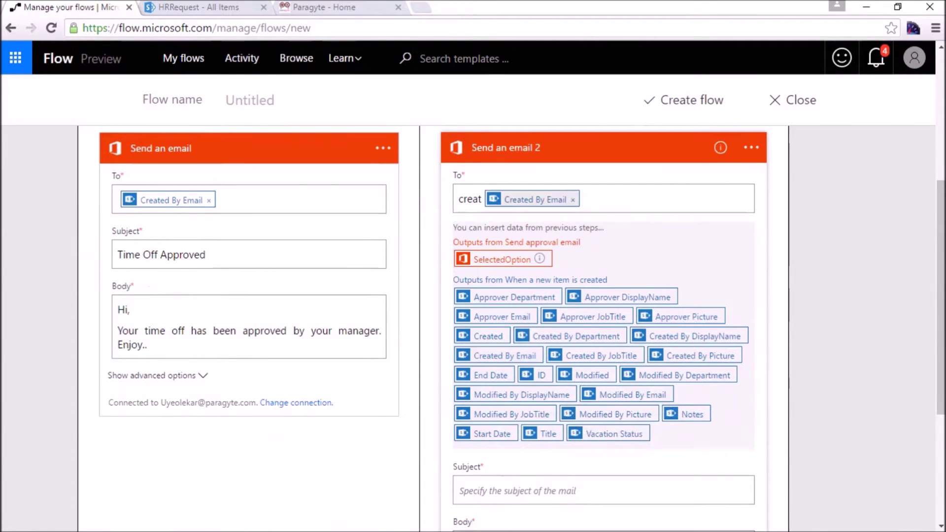
{"action": "key", "text": "BackSpace"}
{"action": "key", "text": "BackSpace"}
{"action": "key", "text": "BackSpace"}
{"action": "key", "text": "BackSpace"}
{"action": "key", "text": "BackSpace"}
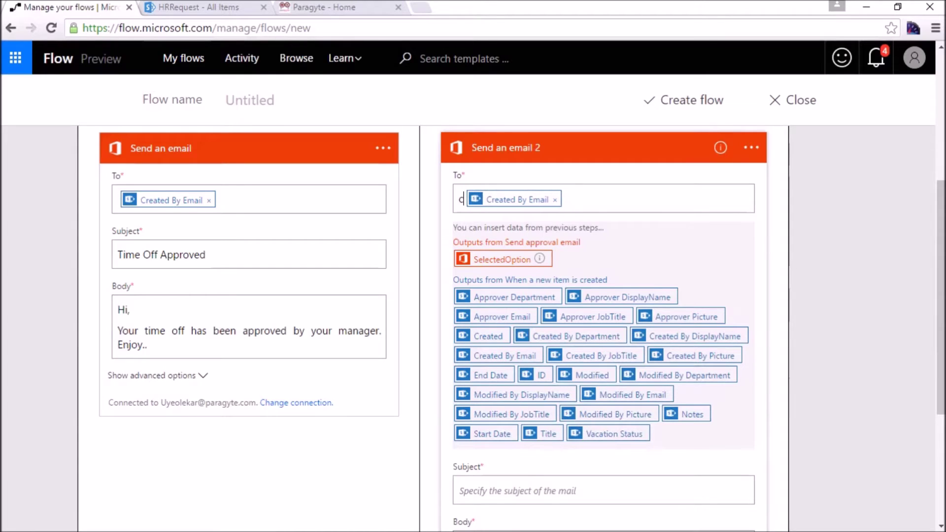
Set the If no email's subject to "Time Off Rejected".
{"action": "scroll", "coordinate": [542, 269], "scroll_direction": "down", "scroll_amount": 4}
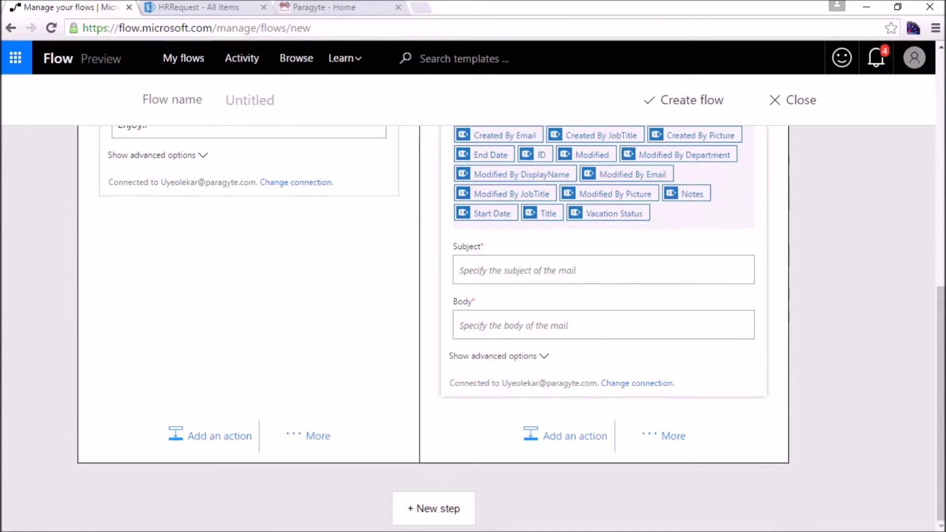
{"action": "left_click", "coordinate": [542, 269]}
{"action": "scroll", "coordinate": [604, 296], "scroll_direction": "up", "scroll_amount": 6}
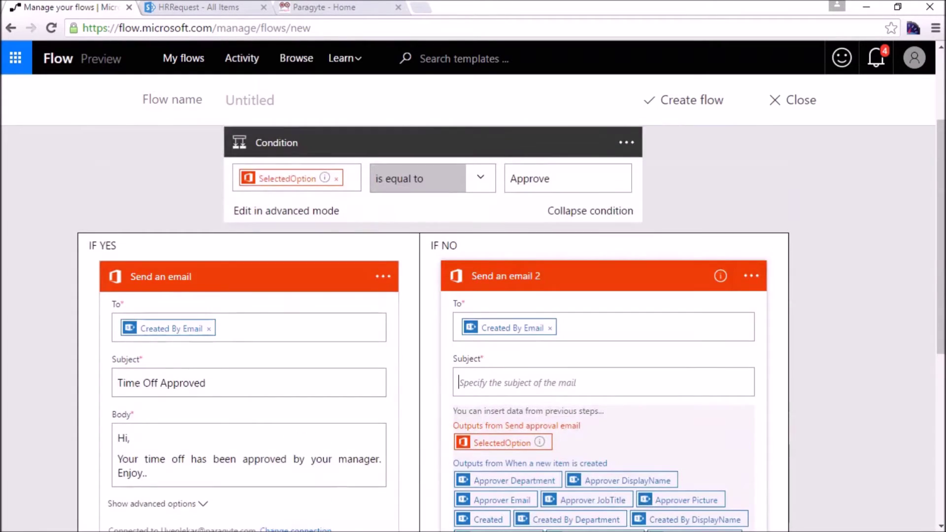
{"action": "scroll", "coordinate": [603, 296], "scroll_direction": "down", "scroll_amount": 1}
{"action": "type", "text": "Time Off Rej"}
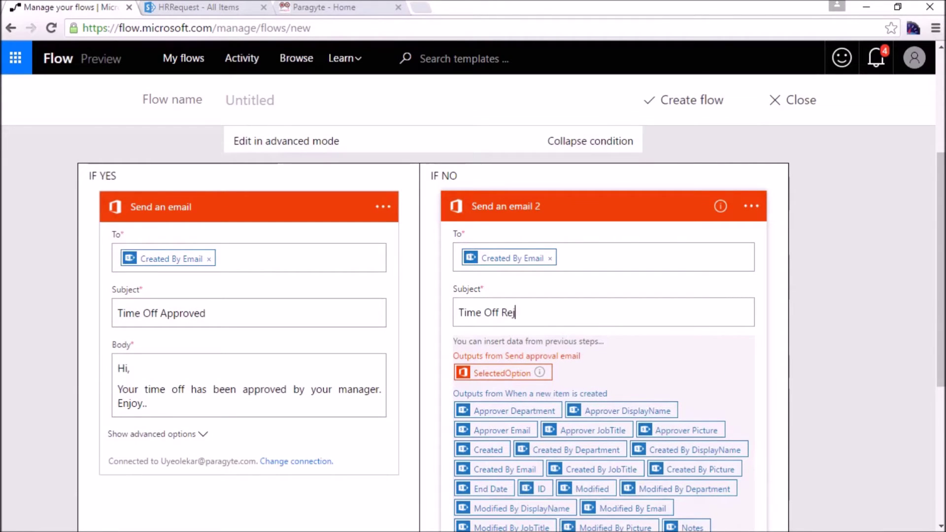
{"action": "type", "text": "ected"}
Write the If no email's body as "Hi,", a blank line, and "Your time off has been rejected by your manger.".
{"action": "scroll", "coordinate": [604, 325], "scroll_direction": "down", "scroll_amount": 5}
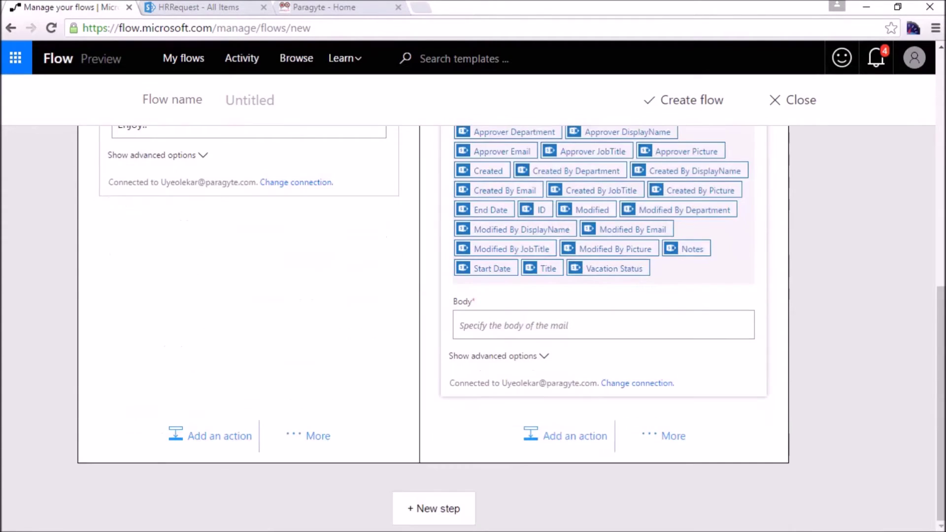
{"action": "scroll", "coordinate": [523, 315], "scroll_direction": "up", "scroll_amount": 5}
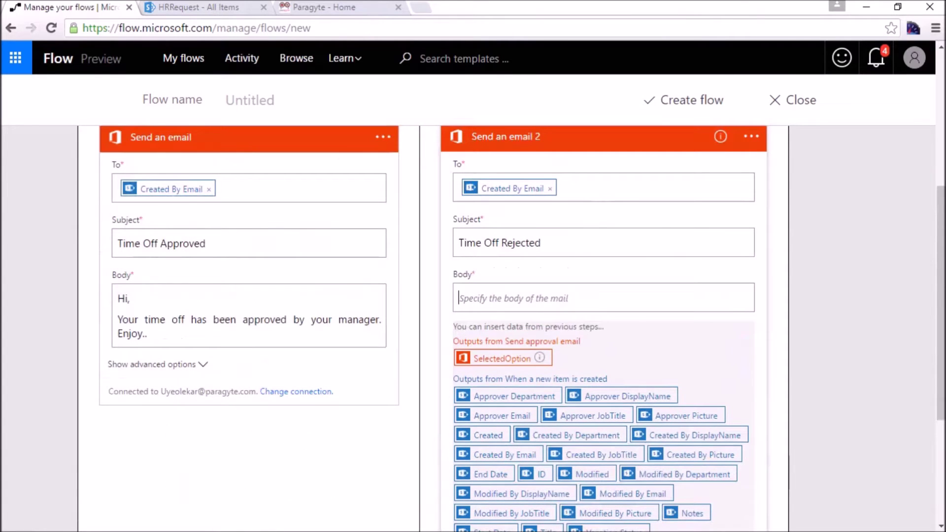
{"action": "left_click", "coordinate": [524, 301]}
{"action": "type", "text": "Hi,"}
{"action": "key", "text": "Return"}
{"action": "key", "text": "Return"}
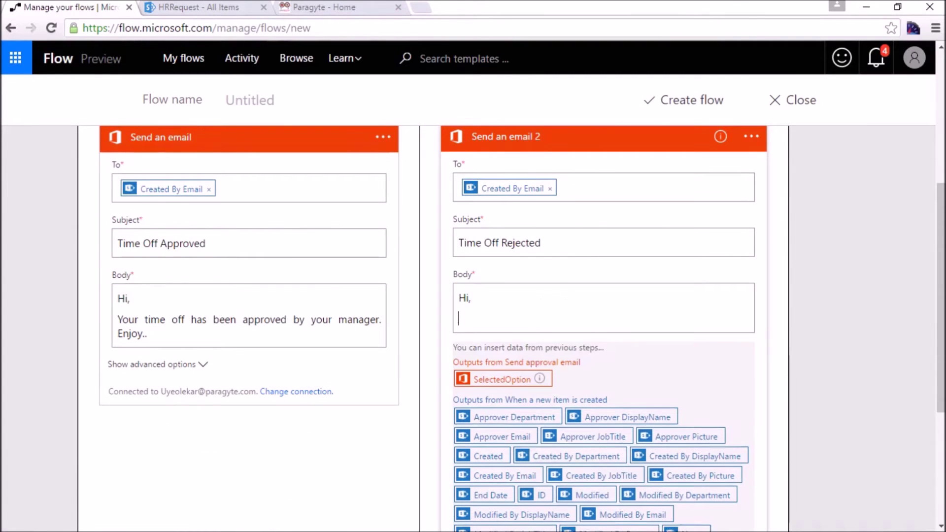
{"action": "type", "text": "Your time "}
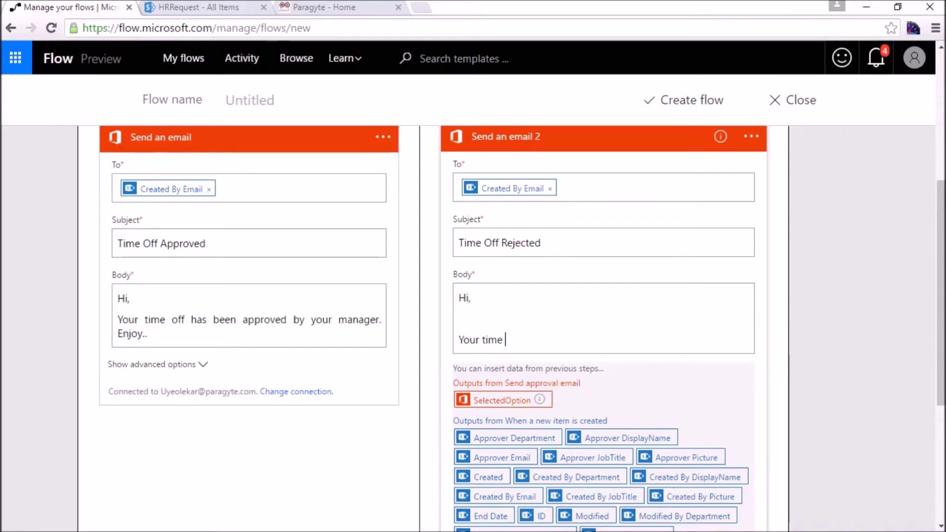
{"action": "type", "text": "off has been rejecte"}
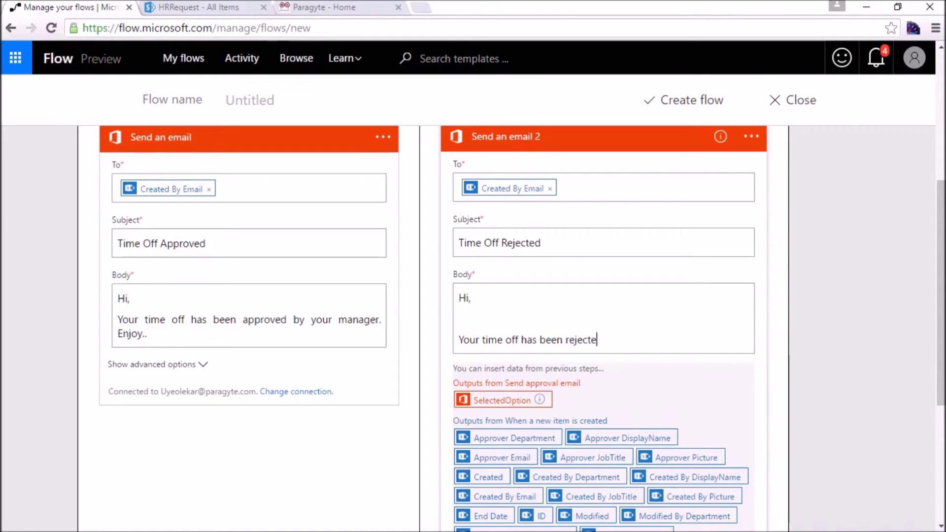
{"action": "type", "text": "d by your manger."}
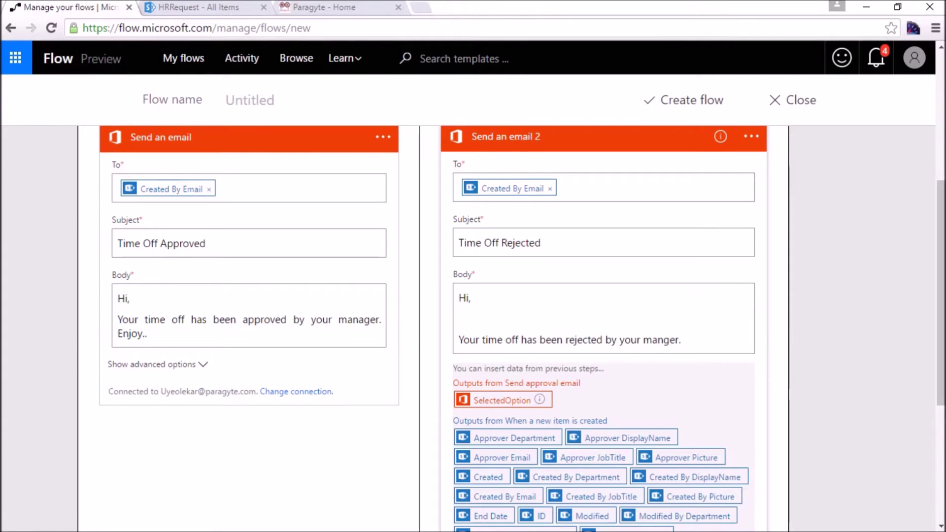
Add the "SharePoint - Update item" action below the email in the If yes branch.
{"action": "scroll", "coordinate": [473, 326], "scroll_direction": "down", "scroll_amount": 5}
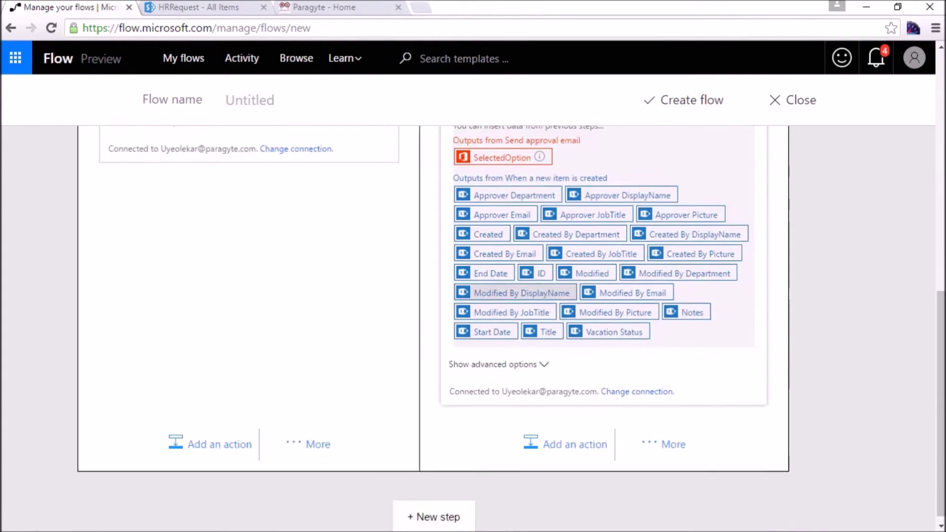
{"action": "scroll", "coordinate": [473, 325], "scroll_direction": "up", "scroll_amount": 1}
{"action": "scroll", "coordinate": [473, 326], "scroll_direction": "down", "scroll_amount": 1}
{"action": "scroll", "coordinate": [473, 325], "scroll_direction": "up", "scroll_amount": 5}
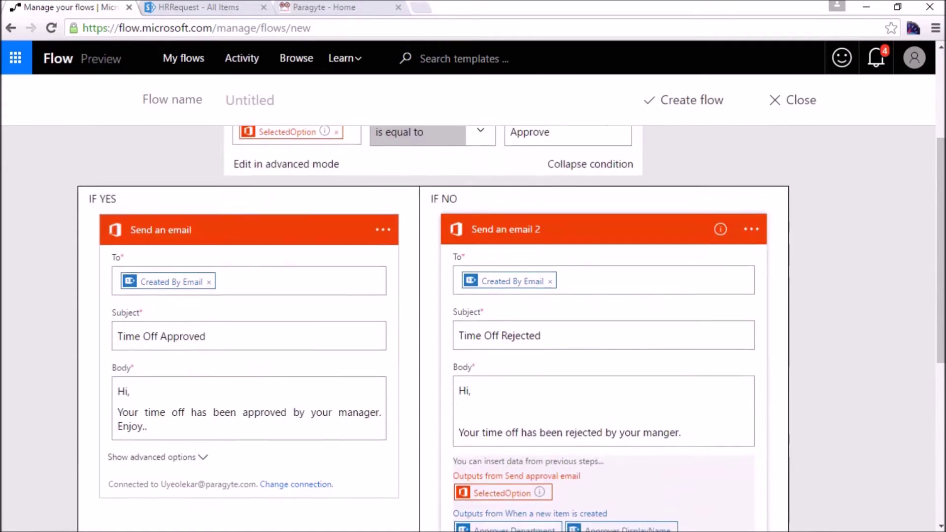
{"action": "scroll", "coordinate": [473, 325], "scroll_direction": "down", "scroll_amount": 5}
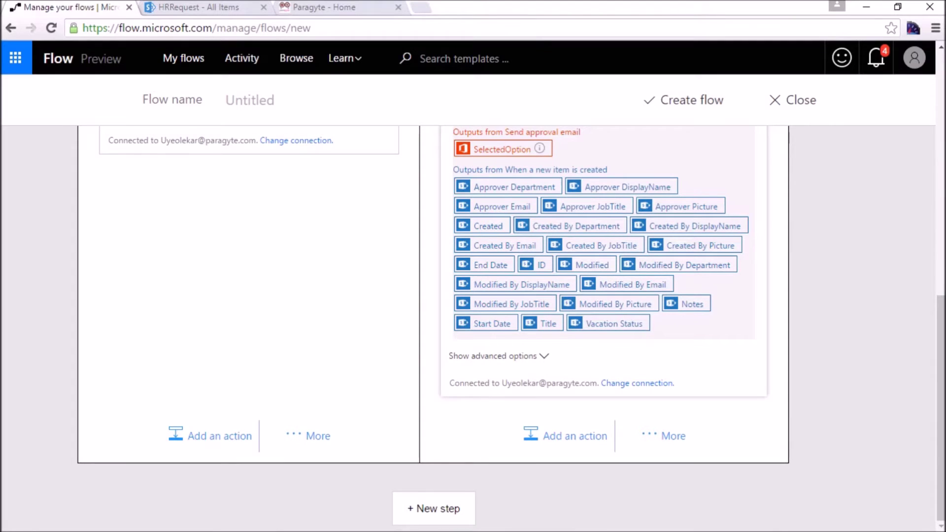
{"action": "left_click", "coordinate": [211, 436]}
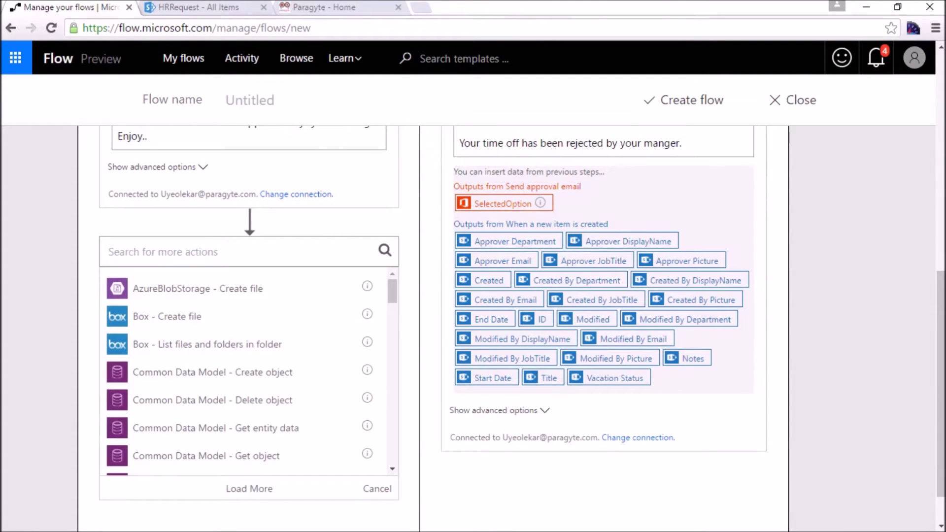
{"action": "type", "text": "update"}
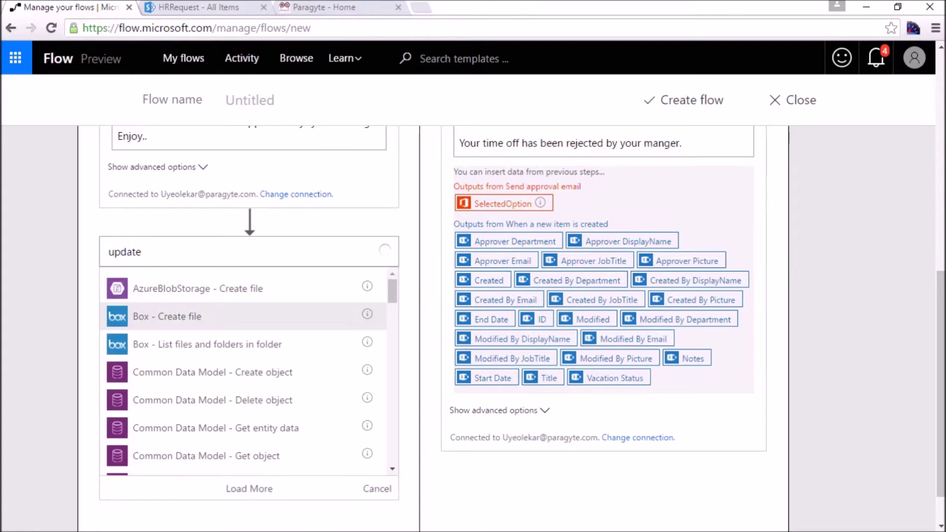
{"action": "scroll", "coordinate": [246, 365], "scroll_direction": "down", "scroll_amount": 3}
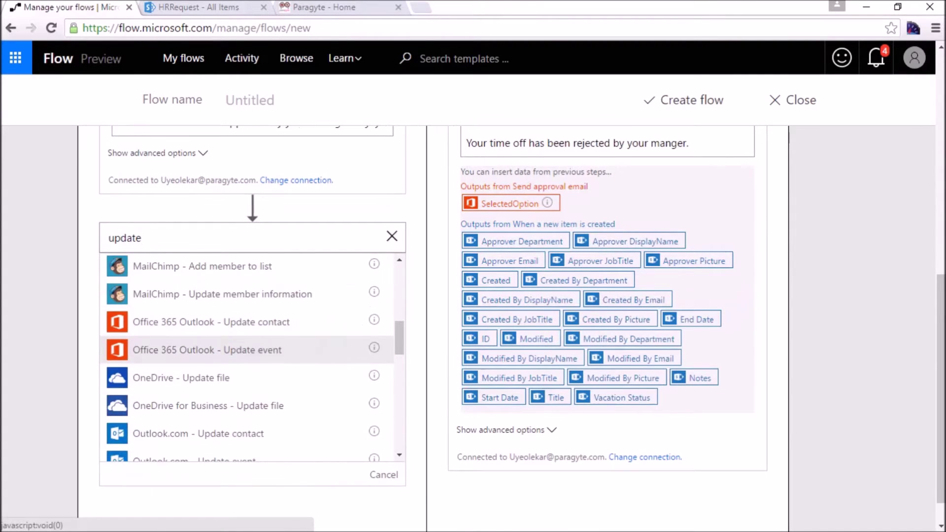
{"action": "scroll", "coordinate": [246, 394], "scroll_direction": "down", "scroll_amount": 1}
{"action": "scroll", "coordinate": [247, 394], "scroll_direction": "up", "scroll_amount": 1}
{"action": "scroll", "coordinate": [247, 374], "scroll_direction": "up", "scroll_amount": 4}
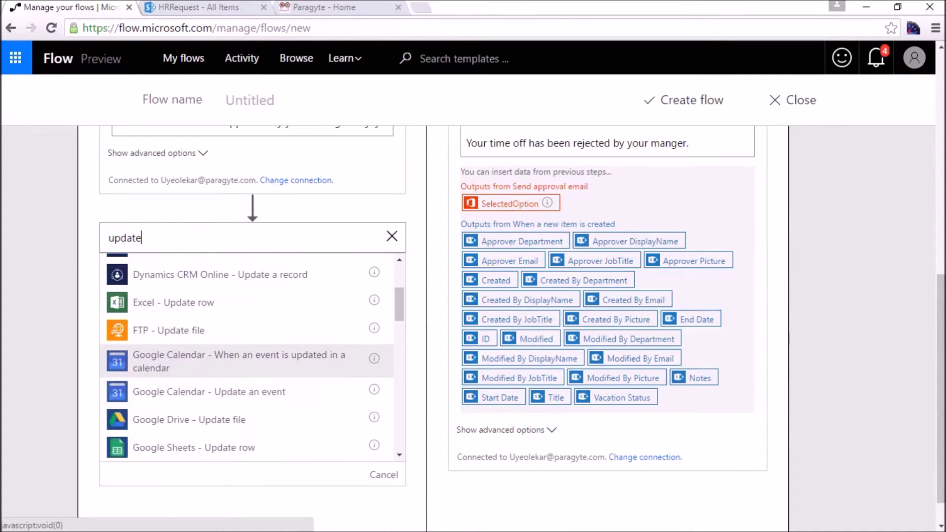
{"action": "scroll", "coordinate": [246, 375], "scroll_direction": "down", "scroll_amount": 10}
{"action": "scroll", "coordinate": [246, 375], "scroll_direction": "up", "scroll_amount": 3}
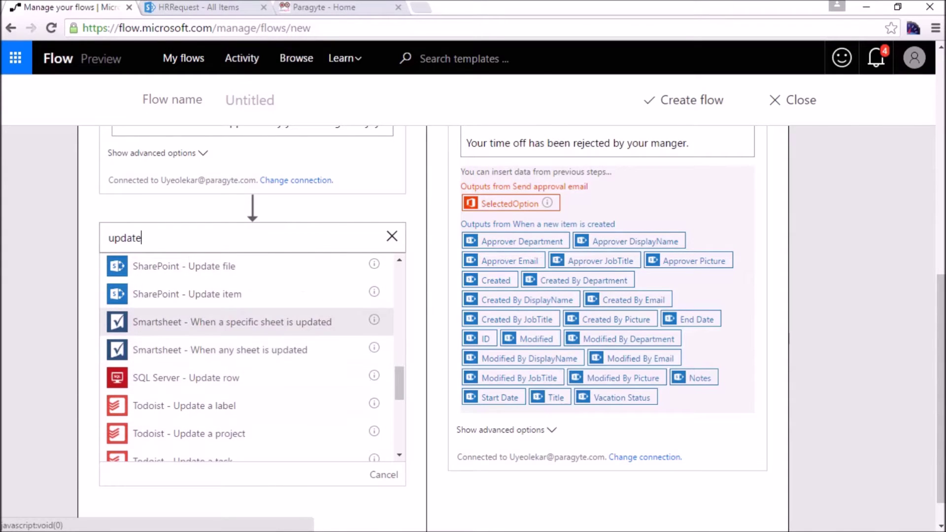
{"action": "left_click", "coordinate": [188, 293]}
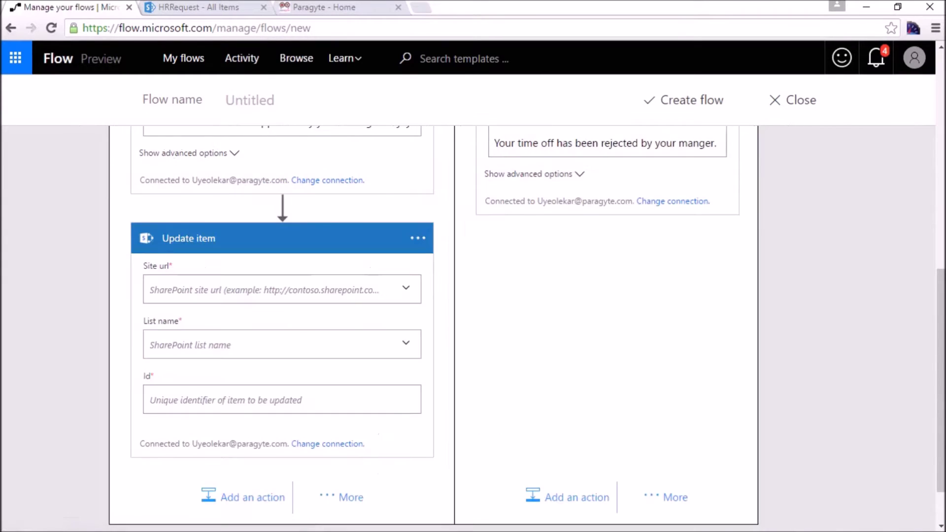
{"action": "scroll", "coordinate": [433, 326], "scroll_direction": "down", "scroll_amount": 1}
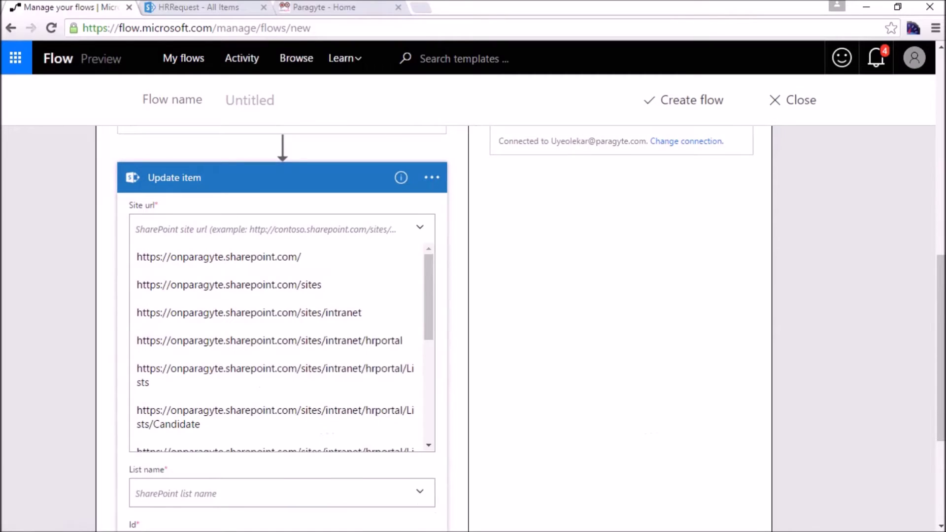
{"action": "type", "text": "https://onparagyte.sharepoint.com/sites/intranet/hrportal/test"}
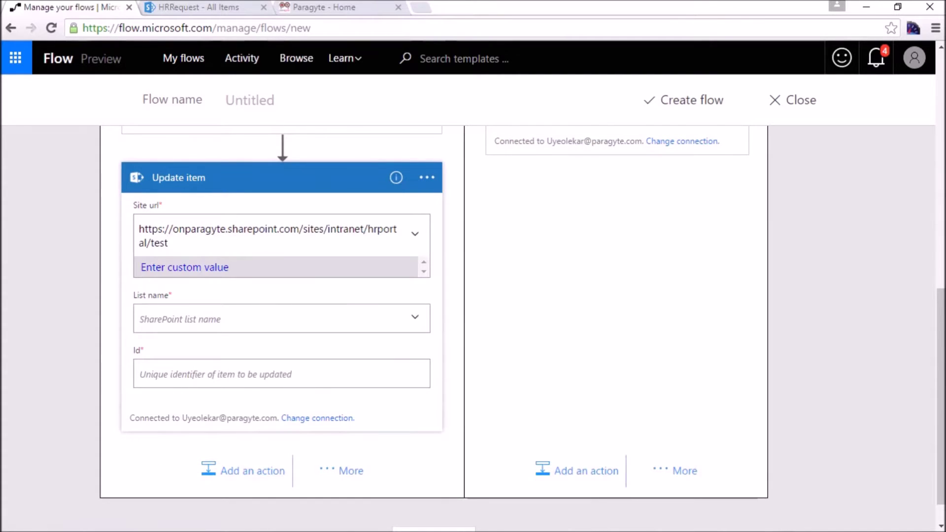
{"action": "key", "text": "Return"}
{"action": "type", "text": "https://onparagyte.sharepoint.com/sites/intranet/hrportal/test"}
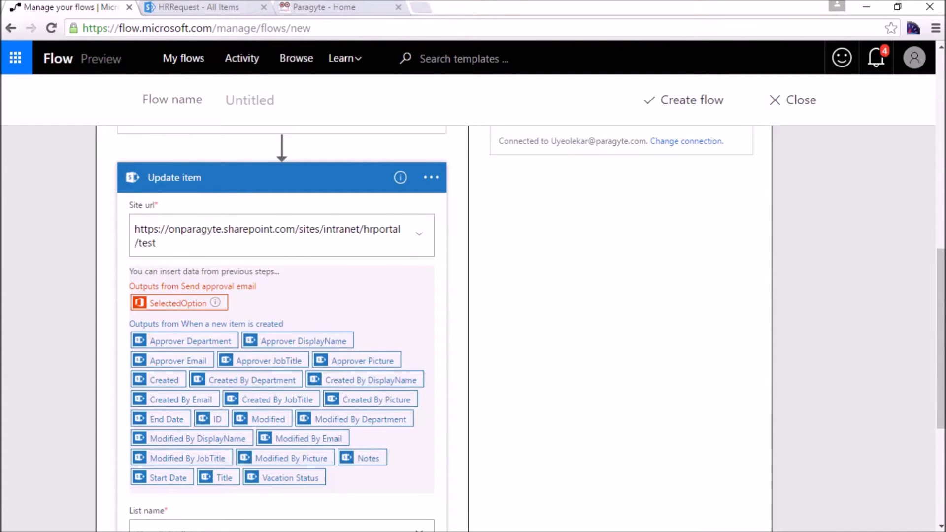
Choose HRRequest as the list that the Update item action changes.
{"action": "scroll", "coordinate": [281, 326], "scroll_direction": "down", "scroll_amount": 5}
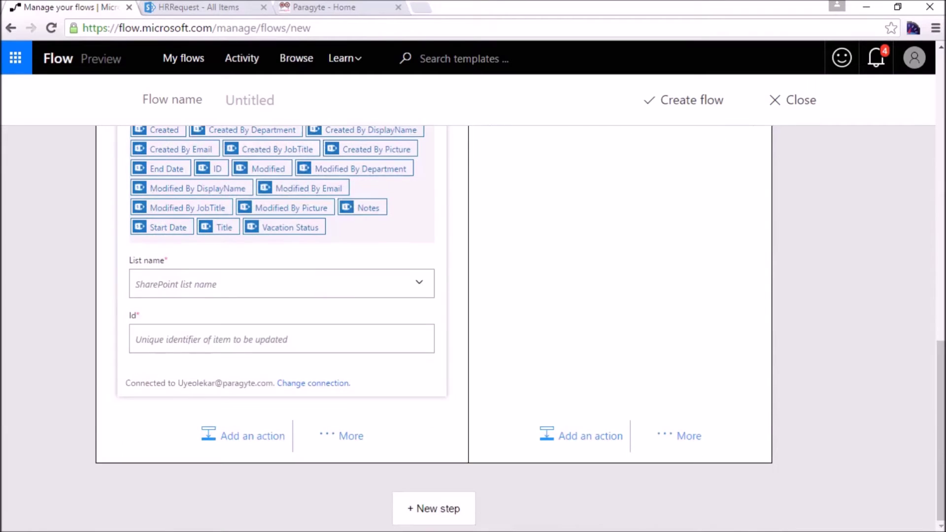
{"action": "left_click", "coordinate": [415, 282]}
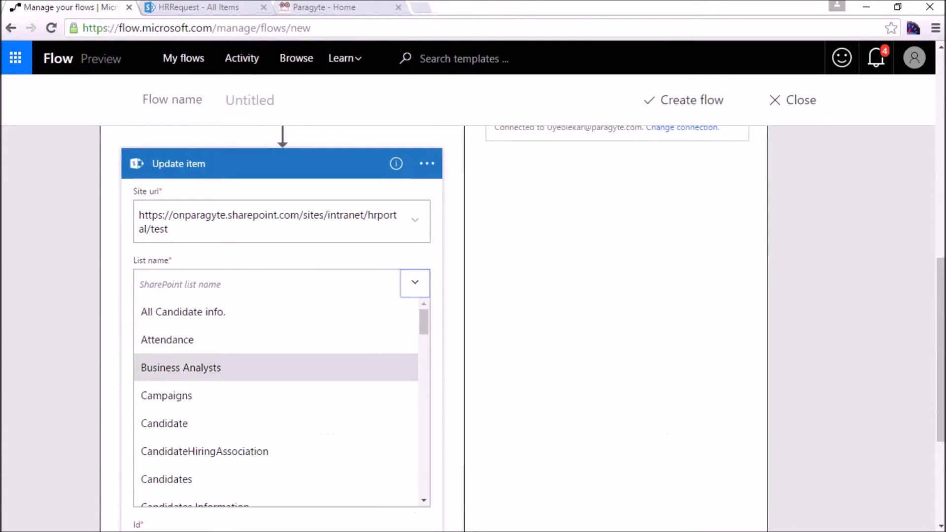
{"action": "scroll", "coordinate": [275, 395], "scroll_direction": "down", "scroll_amount": 3}
{"action": "scroll", "coordinate": [276, 389], "scroll_direction": "down", "scroll_amount": 6}
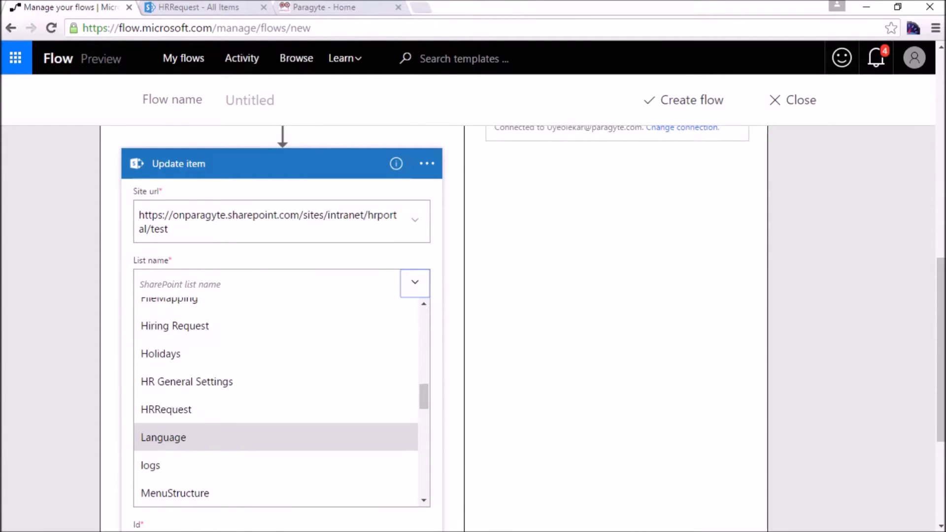
{"action": "left_click", "coordinate": [275, 409]}
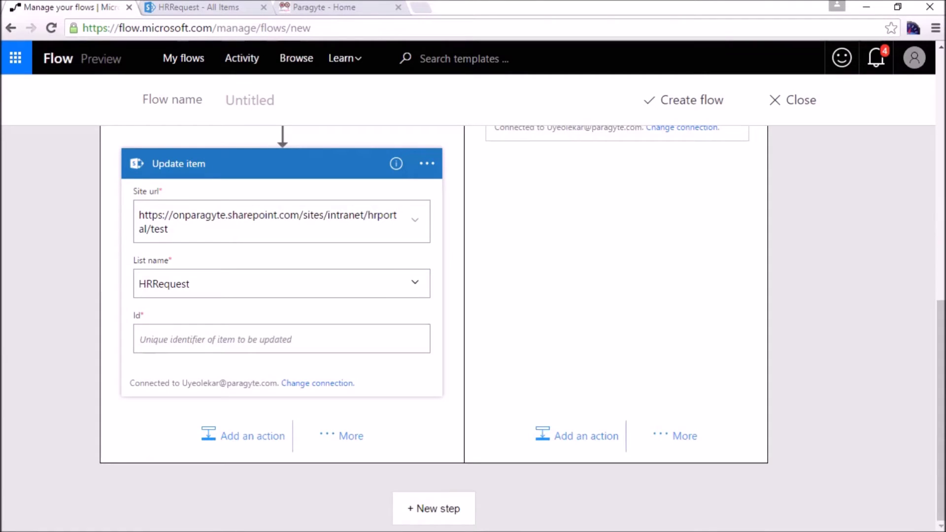
Fill the Update item action's Id with the ID output from the new-item trigger.
{"action": "scroll", "coordinate": [281, 326], "scroll_direction": "down", "scroll_amount": 3}
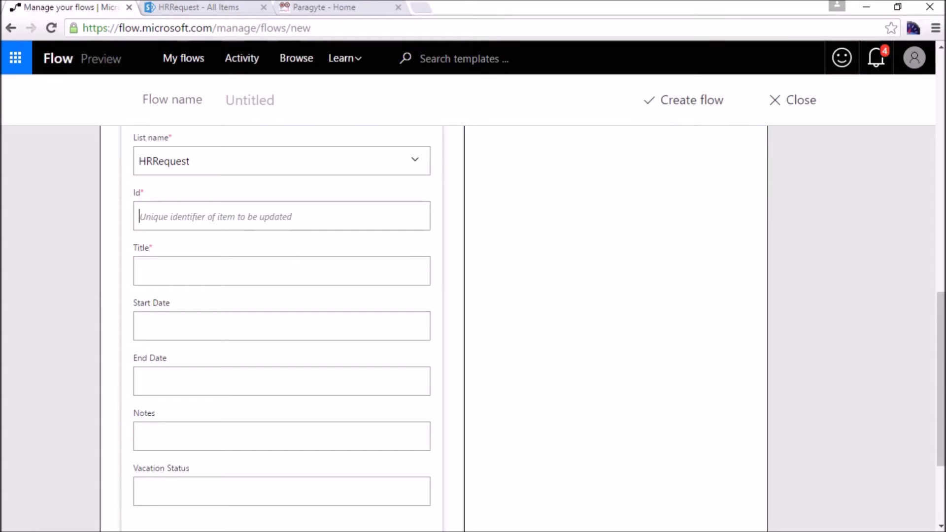
{"action": "scroll", "coordinate": [281, 327], "scroll_direction": "down", "scroll_amount": 1}
{"action": "left_click", "coordinate": [152, 188]}
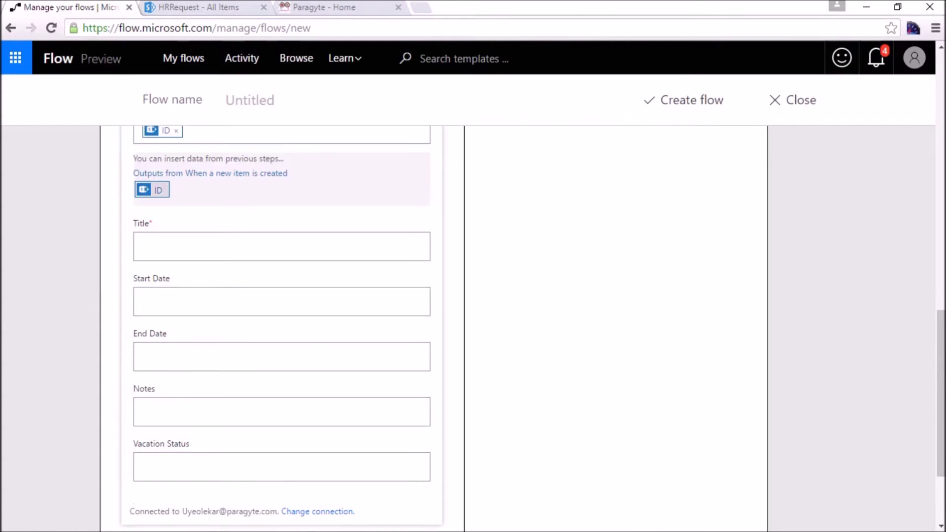
Set the Title in the If yes branch's Update item action to "Demo Flow".
{"action": "scroll", "coordinate": [282, 328], "scroll_direction": "up", "scroll_amount": 1}
{"action": "scroll", "coordinate": [281, 325], "scroll_direction": "up", "scroll_amount": 5}
{"action": "scroll", "coordinate": [281, 325], "scroll_direction": "down", "scroll_amount": 7}
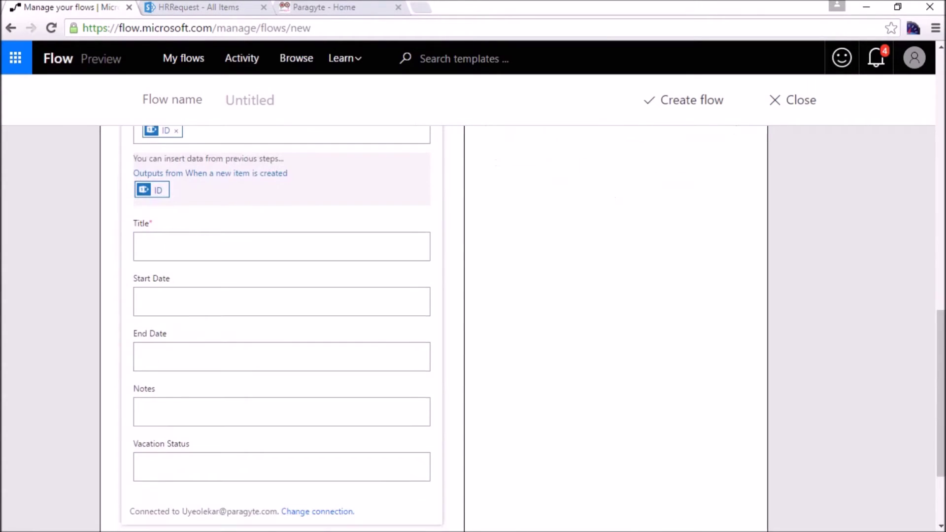
{"action": "left_click", "coordinate": [282, 246]}
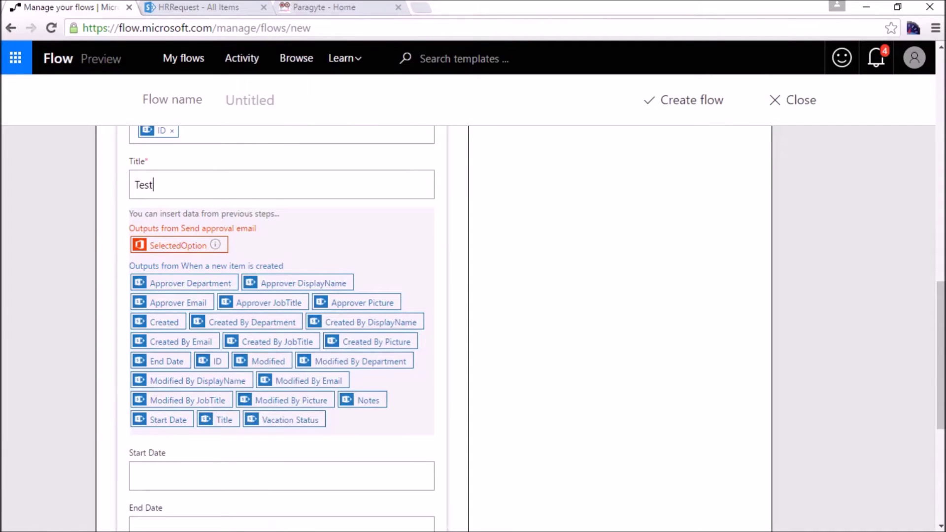
{"action": "type", "text": "Testing V"}
{"action": "key", "text": "ctrl+a"}
{"action": "key", "text": "Right"}
{"action": "type", "text": "D"}
{"action": "key", "text": "BackSpace"}
{"action": "key", "text": "BackSpace"}
{"action": "key", "text": "BackSpace"}
{"action": "key", "text": "BackSpace"}
{"action": "key", "text": "BackSpace"}
{"action": "key", "text": "BackSpace"}
{"action": "key", "text": "BackSpace"}
{"action": "key", "text": "BackSpace"}
{"action": "key", "text": "BackSpace"}
{"action": "key", "text": "BackSpace"}
{"action": "type", "text": "D"}
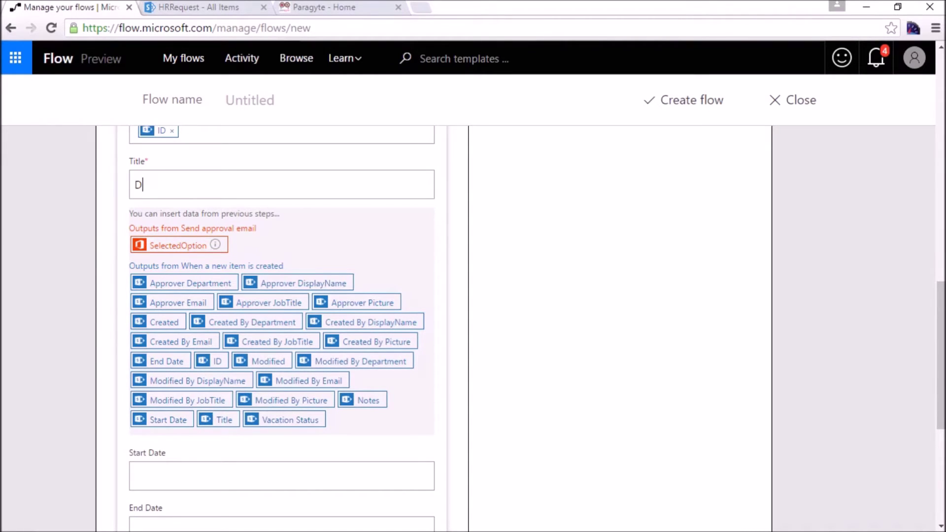
{"action": "type", "text": "emo Flow"}
Fill the Update item action's Start Date and End Date with the matching Start Date and End Date outputs from the new-item trigger.
{"action": "scroll", "coordinate": [281, 325], "scroll_direction": "down", "scroll_amount": 4}
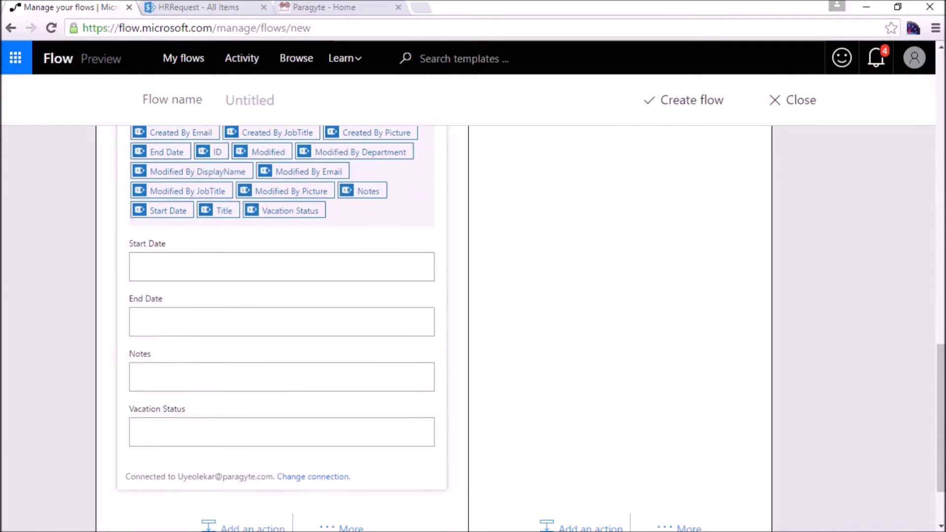
{"action": "left_click", "coordinate": [163, 266]}
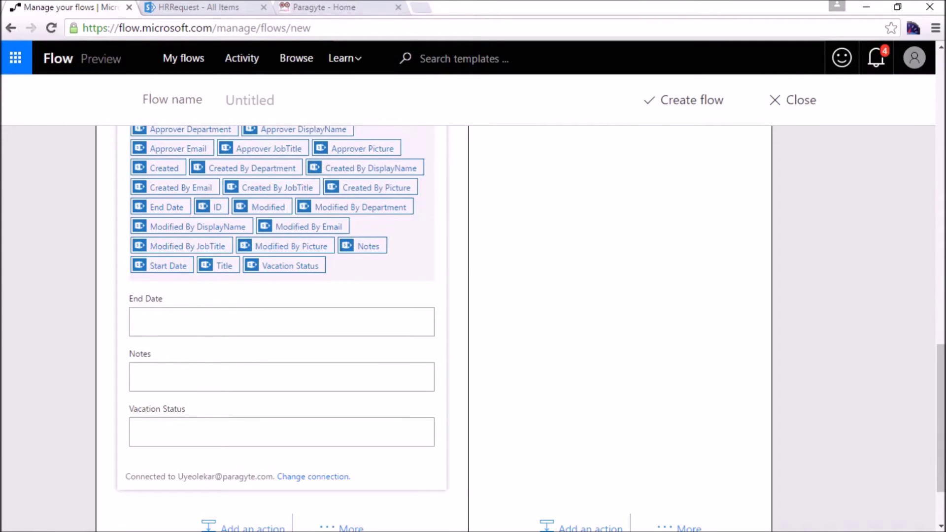
{"action": "left_click", "coordinate": [162, 321]}
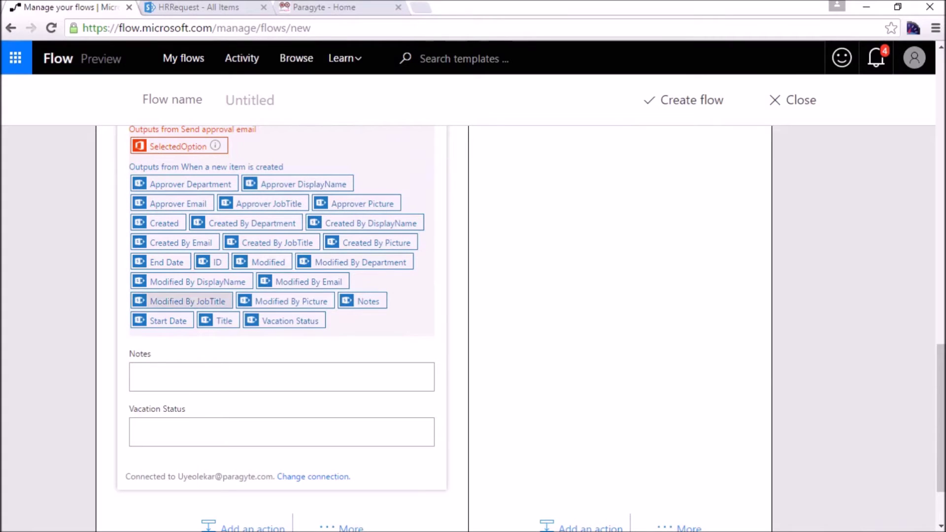
{"action": "left_click", "coordinate": [166, 262]}
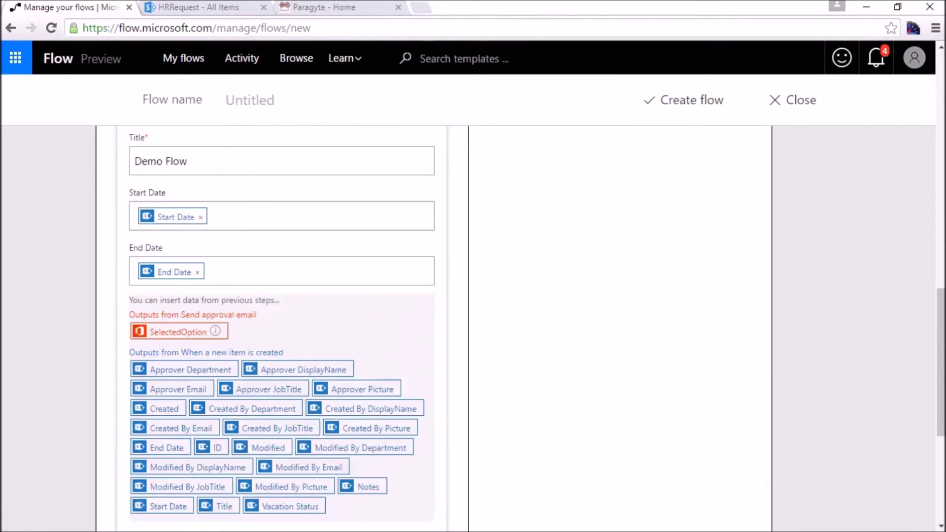
Fill the Update item action's Notes with a single Notes output from the new-item trigger.
{"action": "scroll", "coordinate": [434, 329], "scroll_direction": "down", "scroll_amount": 5}
{"action": "left_click", "coordinate": [162, 283]}
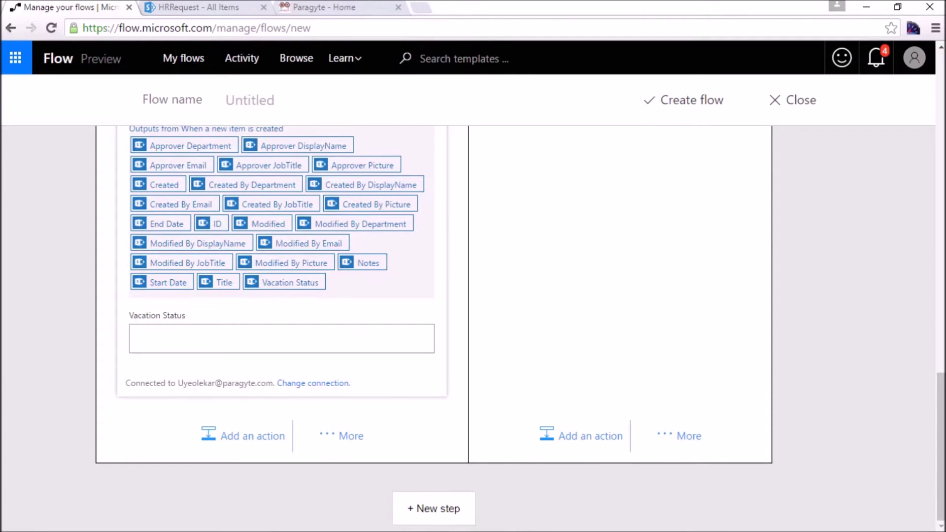
{"action": "left_click", "coordinate": [368, 263]}
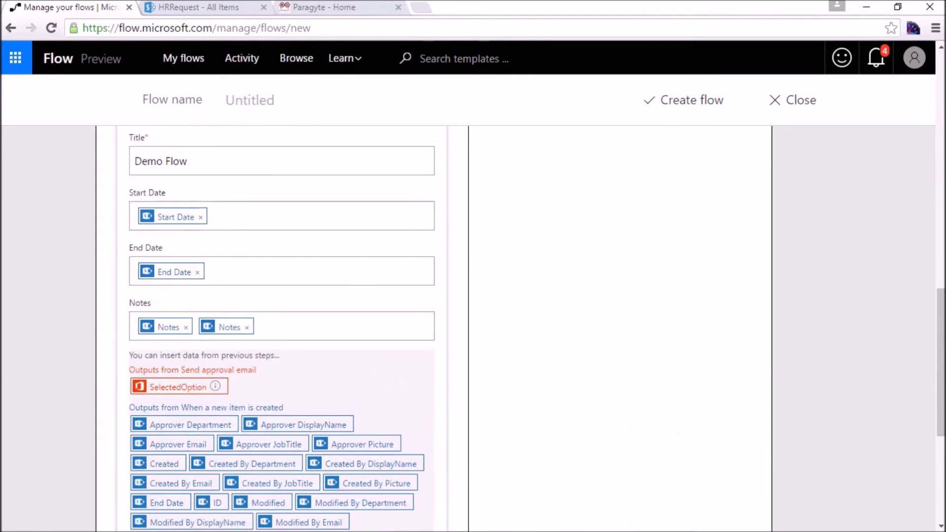
{"action": "left_click", "coordinate": [246, 327]}
Set the Vacation Status in the If yes branch's Update item action to "Approved".
{"action": "scroll", "coordinate": [247, 327], "scroll_direction": "down", "scroll_amount": 5}
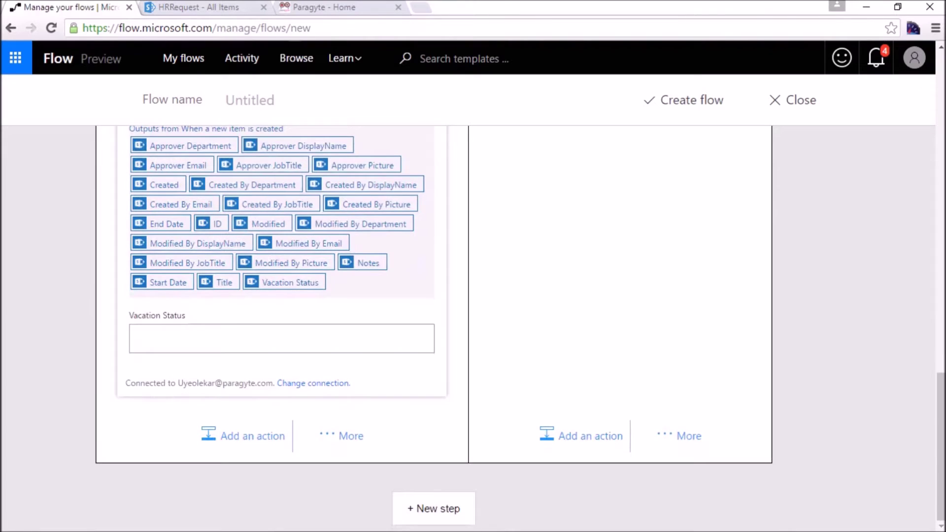
{"action": "left_click", "coordinate": [157, 339]}
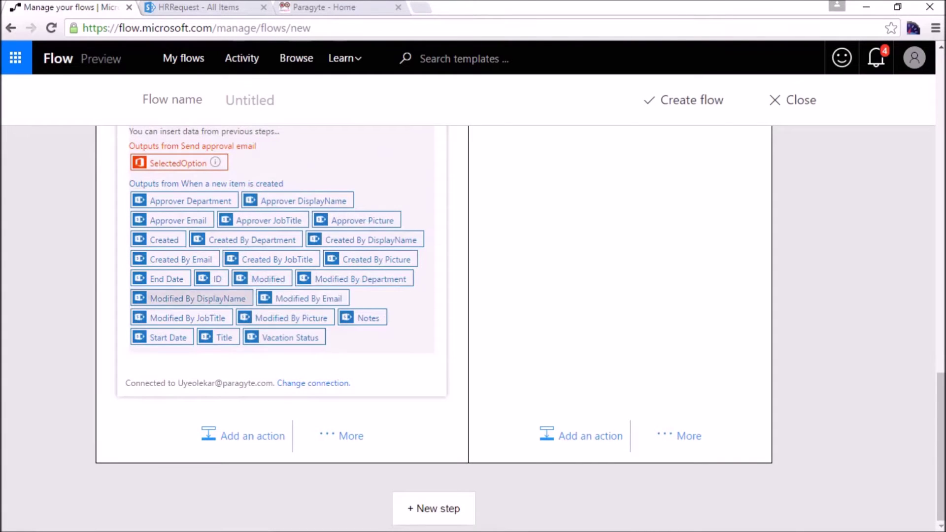
{"action": "scroll", "coordinate": [173, 259], "scroll_direction": "up", "scroll_amount": 4}
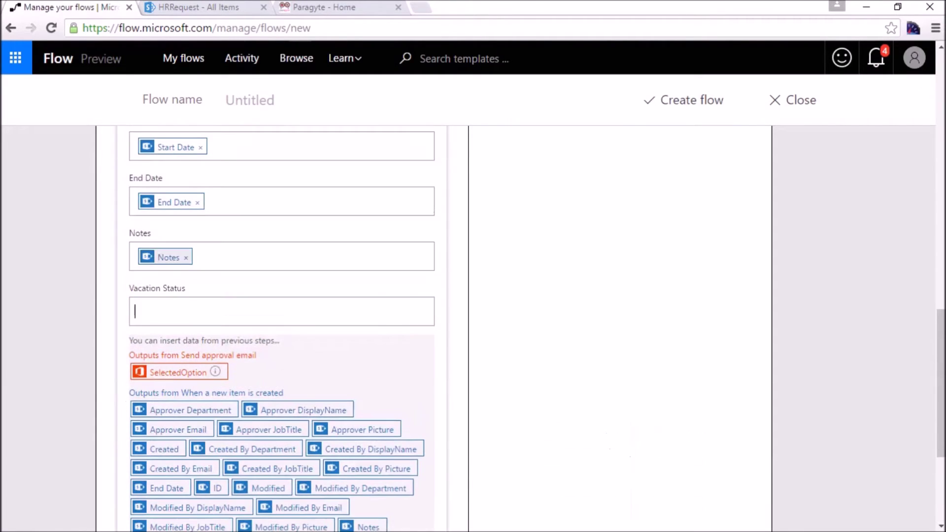
{"action": "type", "text": "Approved"}
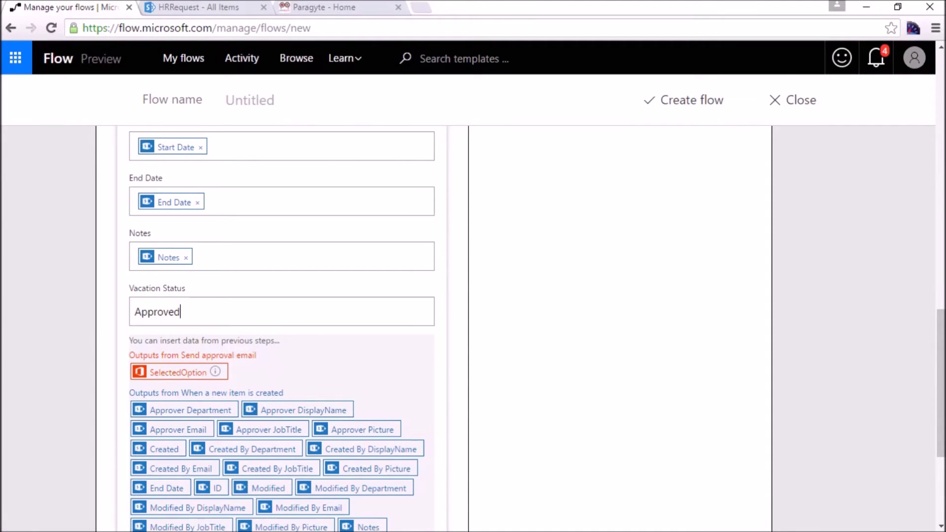
Add the "SharePoint - Update item" action below the rejection email in the If no branch.
{"action": "scroll", "coordinate": [281, 325], "scroll_direction": "up", "scroll_amount": 10}
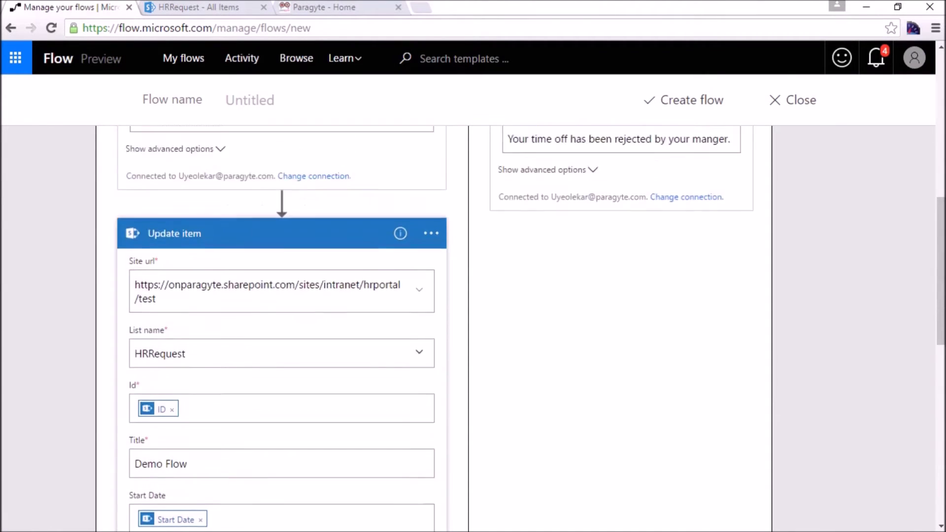
{"action": "scroll", "coordinate": [433, 325], "scroll_direction": "up", "scroll_amount": 5}
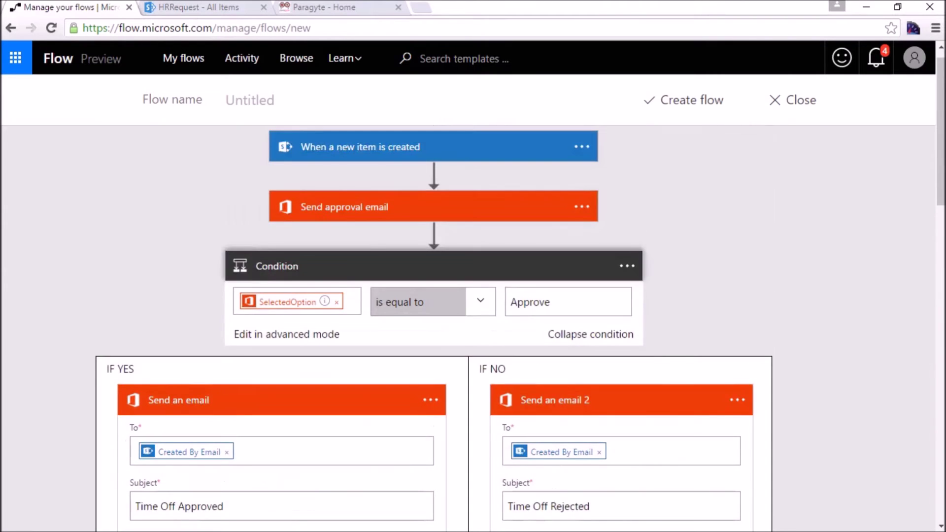
{"action": "scroll", "coordinate": [434, 326], "scroll_direction": "down", "scroll_amount": 15}
{"action": "left_click", "coordinate": [580, 436]}
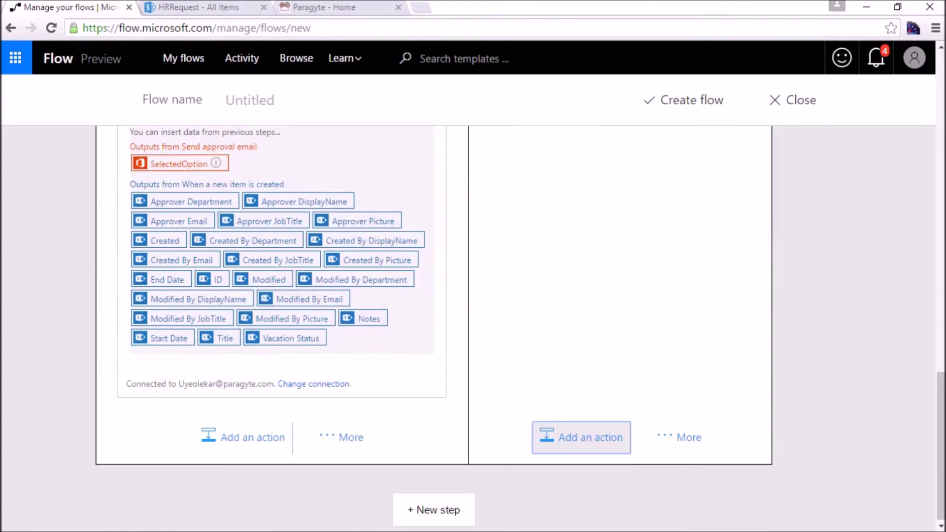
{"action": "scroll", "coordinate": [581, 325], "scroll_direction": "up", "scroll_amount": 5}
{"action": "scroll", "coordinate": [580, 326], "scroll_direction": "down", "scroll_amount": 8}
{"action": "scroll", "coordinate": [468, 326], "scroll_direction": "up", "scroll_amount": 3}
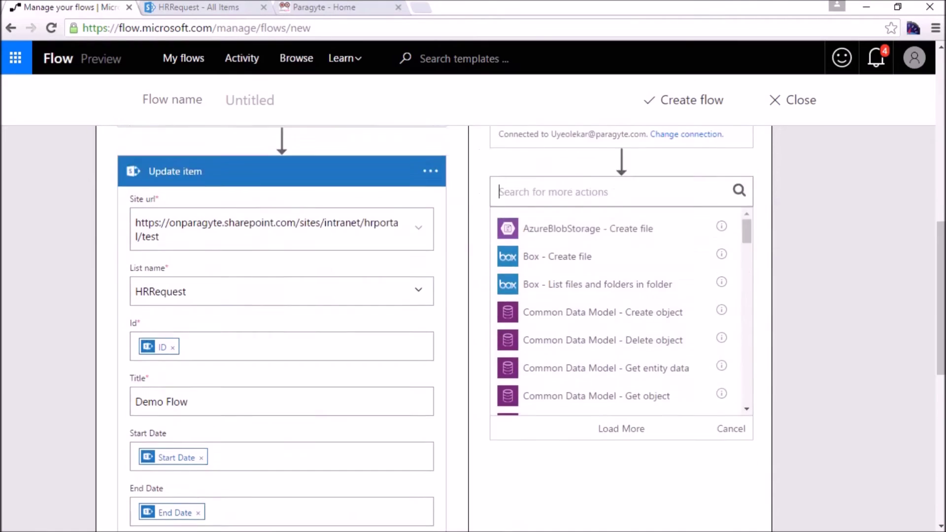
{"action": "type", "text": "upda"}
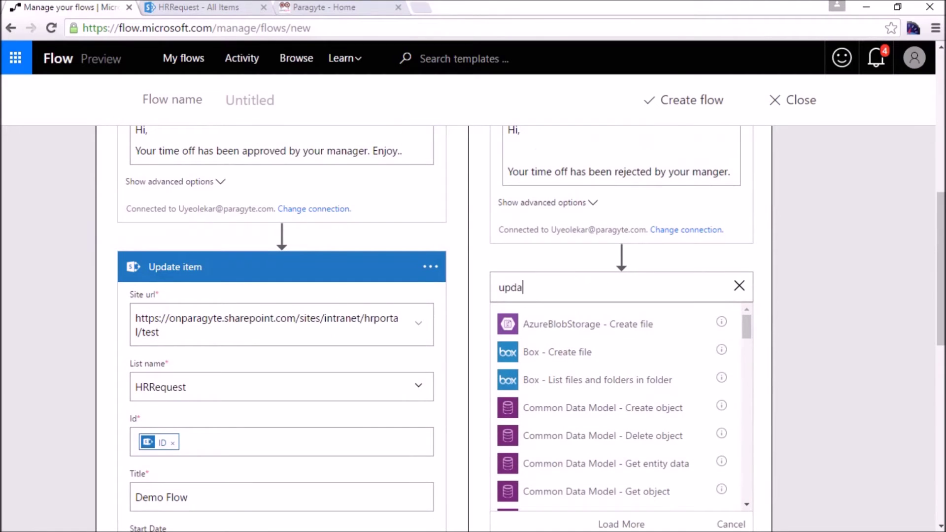
{"action": "scroll", "coordinate": [615, 394], "scroll_direction": "down", "scroll_amount": 15}
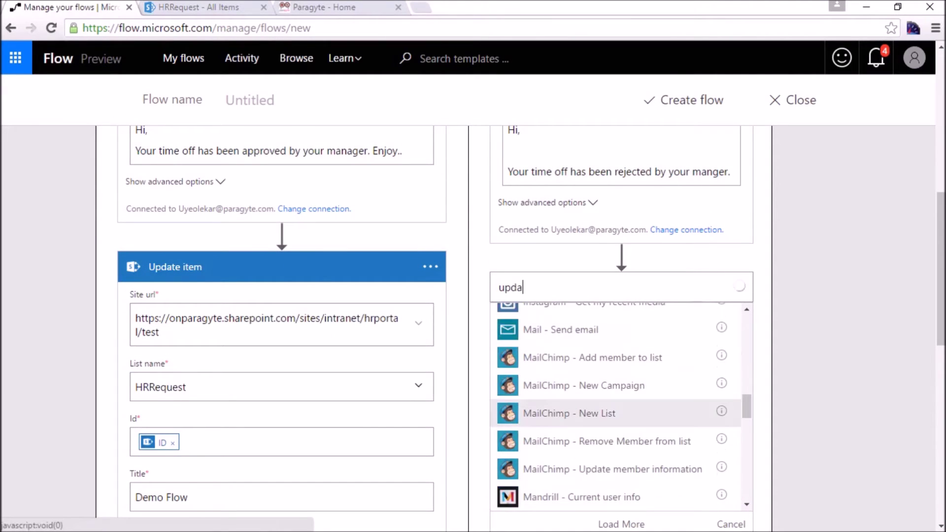
{"action": "scroll", "coordinate": [616, 443], "scroll_direction": "down", "scroll_amount": 3}
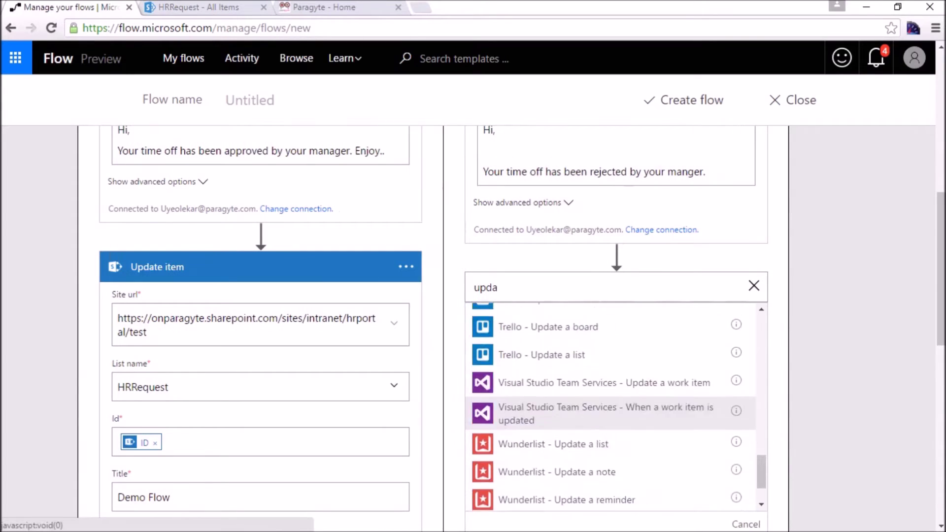
{"action": "scroll", "coordinate": [611, 464], "scroll_direction": "up", "scroll_amount": 10}
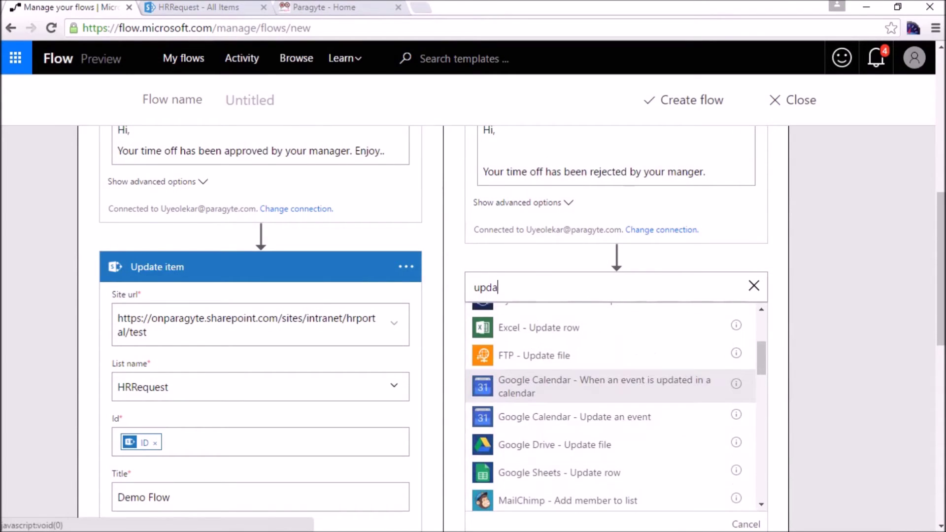
{"action": "scroll", "coordinate": [610, 444], "scroll_direction": "up", "scroll_amount": 4}
{"action": "scroll", "coordinate": [611, 454], "scroll_direction": "down", "scroll_amount": 12}
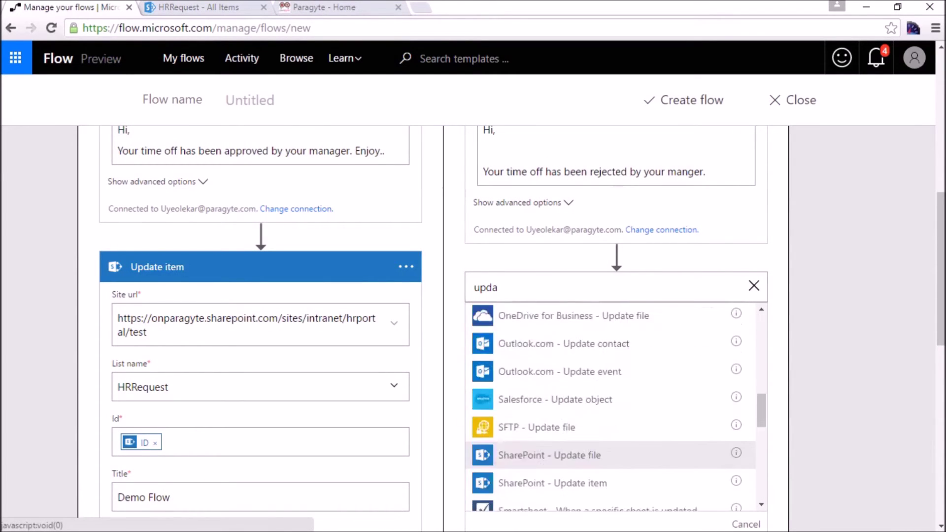
{"action": "scroll", "coordinate": [611, 438], "scroll_direction": "up", "scroll_amount": 6}
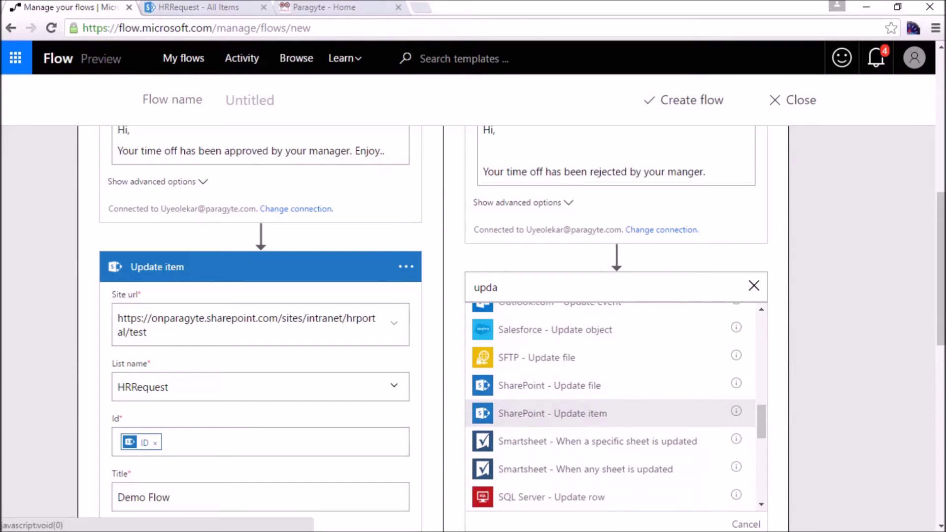
{"action": "left_click", "coordinate": [591, 413]}
{"action": "scroll", "coordinate": [591, 414], "scroll_direction": "down", "scroll_amount": 3}
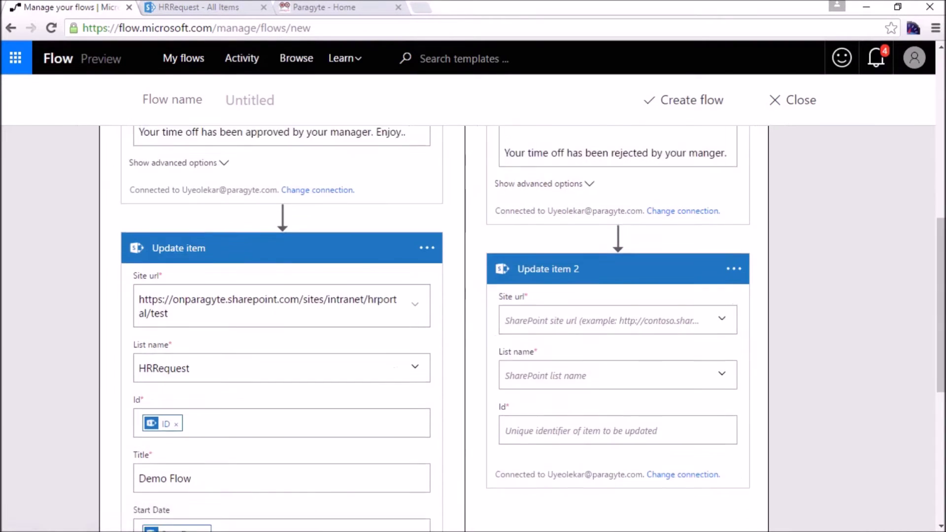
{"action": "scroll", "coordinate": [473, 325], "scroll_direction": "up", "scroll_amount": 2}
{"action": "type", "text": "https://onparagyte.sharepoint.com/sites/intranet/hrportal/test"}
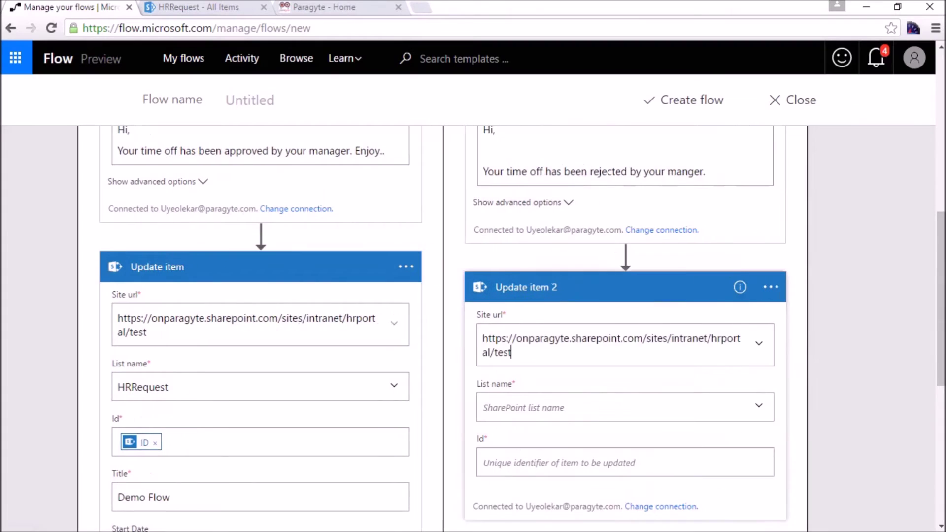
{"action": "scroll", "coordinate": [473, 325], "scroll_direction": "down", "scroll_amount": 4}
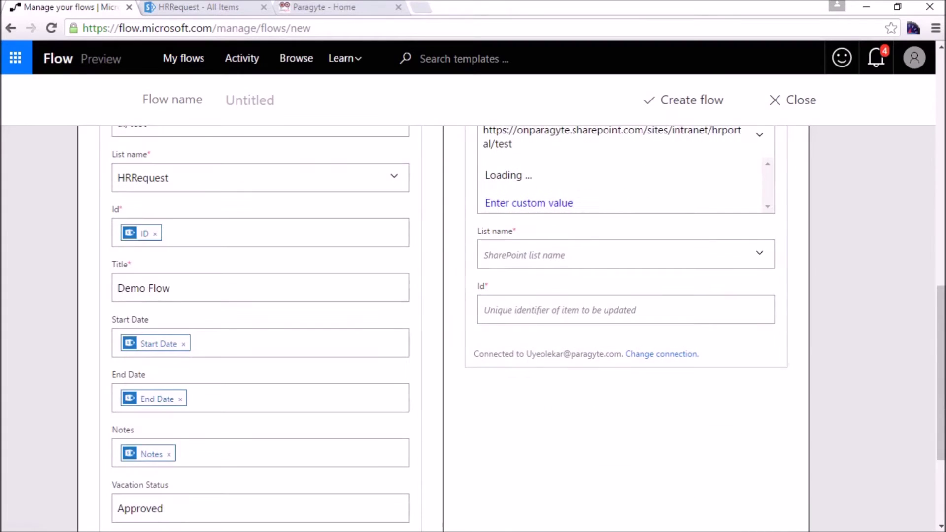
{"action": "left_click", "coordinate": [758, 252]}
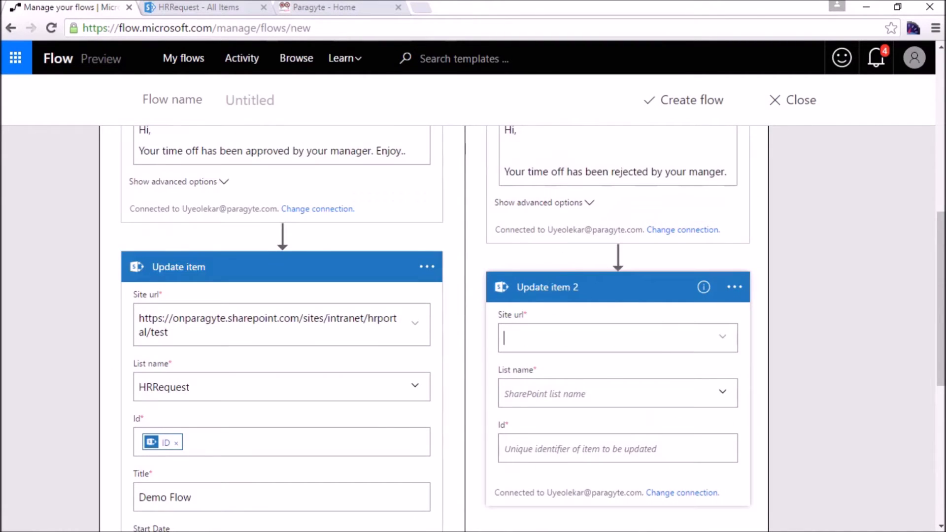
{"action": "type", "text": "https://onparagyte.sharepoint.com/sites/intranet/hrportal/test"}
Choose HRRequest as the list for the If no branch's Update item action.
{"action": "scroll", "coordinate": [621, 325], "scroll_direction": "down", "scroll_amount": 4}
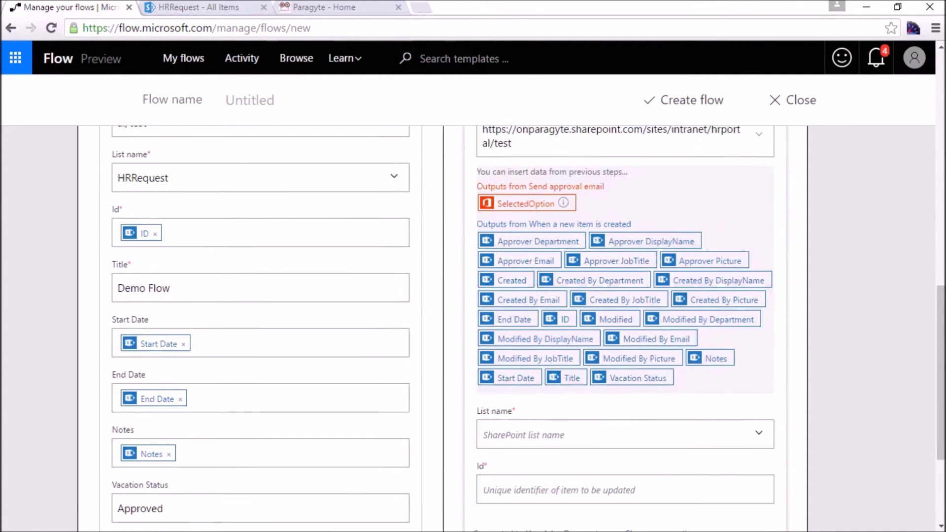
{"action": "left_click", "coordinate": [759, 433]}
{"action": "scroll", "coordinate": [710, 357], "scroll_direction": "down", "scroll_amount": 10}
{"action": "scroll", "coordinate": [618, 281], "scroll_direction": "down", "scroll_amount": 10}
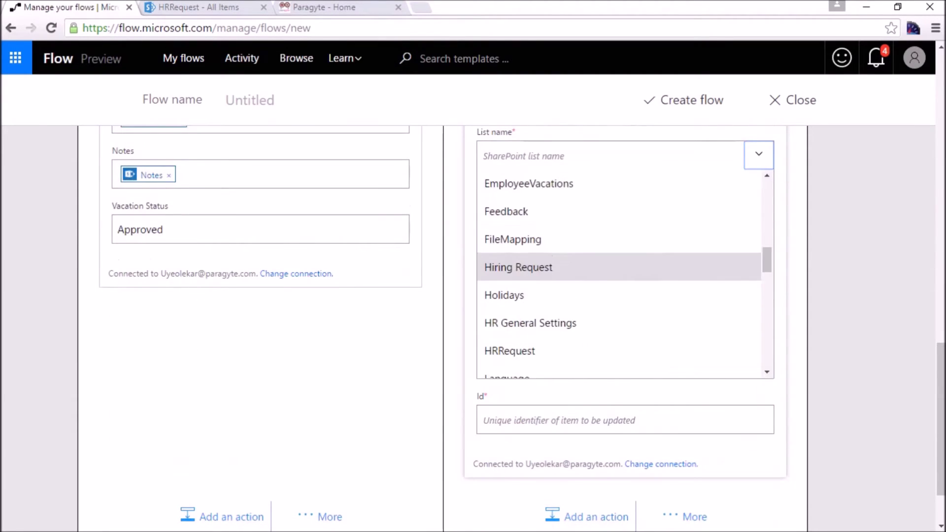
{"action": "scroll", "coordinate": [618, 280], "scroll_direction": "up", "scroll_amount": 5}
{"action": "scroll", "coordinate": [618, 281], "scroll_direction": "down", "scroll_amount": 1}
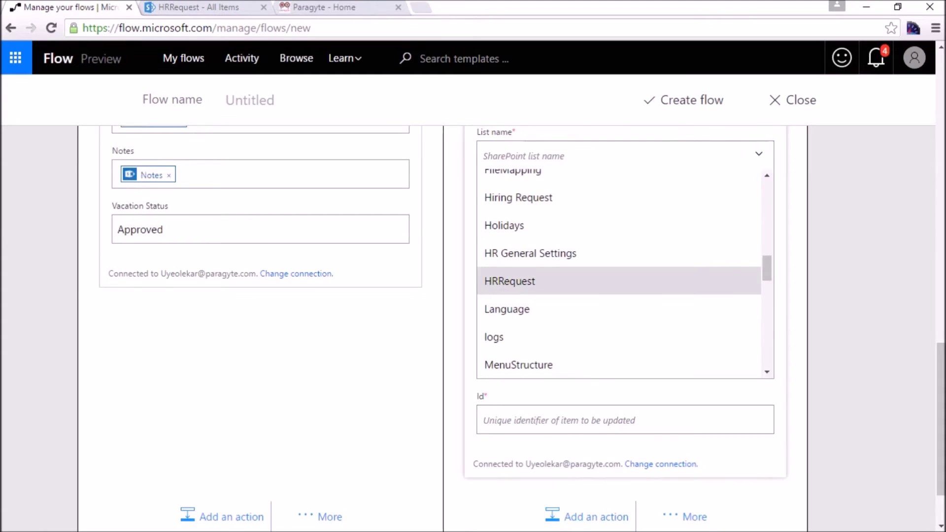
{"action": "left_click", "coordinate": [618, 281]}
Set the Id of the If no branch's Update item action to the new item's ID output.
{"action": "left_click", "coordinate": [515, 319]}
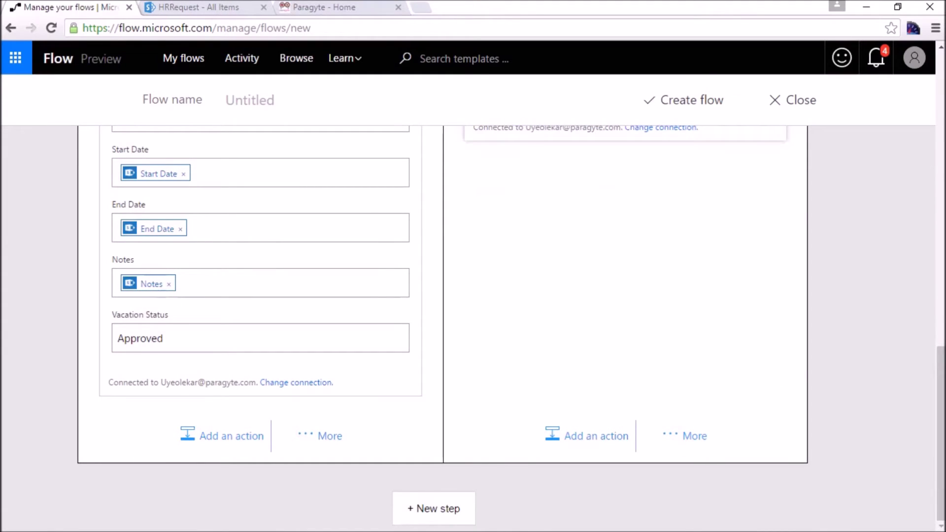
{"action": "scroll", "coordinate": [443, 325], "scroll_direction": "up", "scroll_amount": 10}
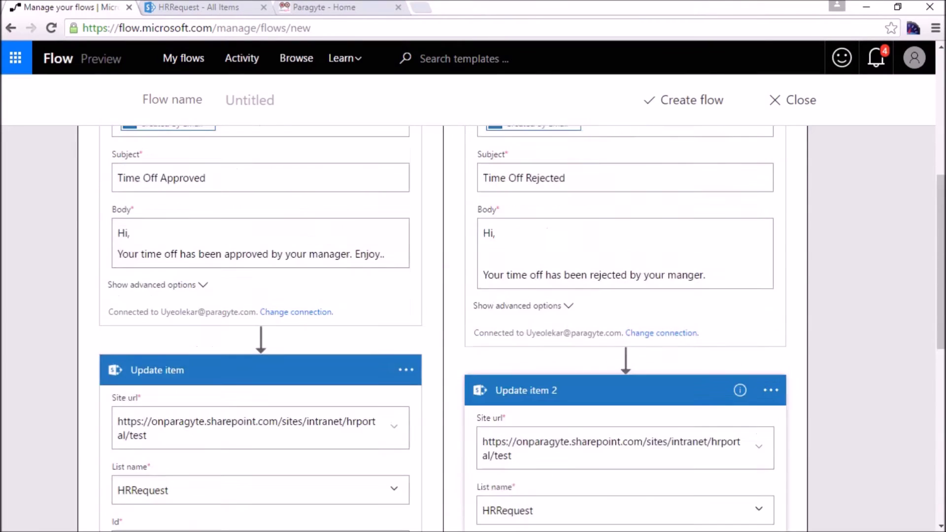
{"action": "scroll", "coordinate": [444, 326], "scroll_direction": "down", "scroll_amount": 8}
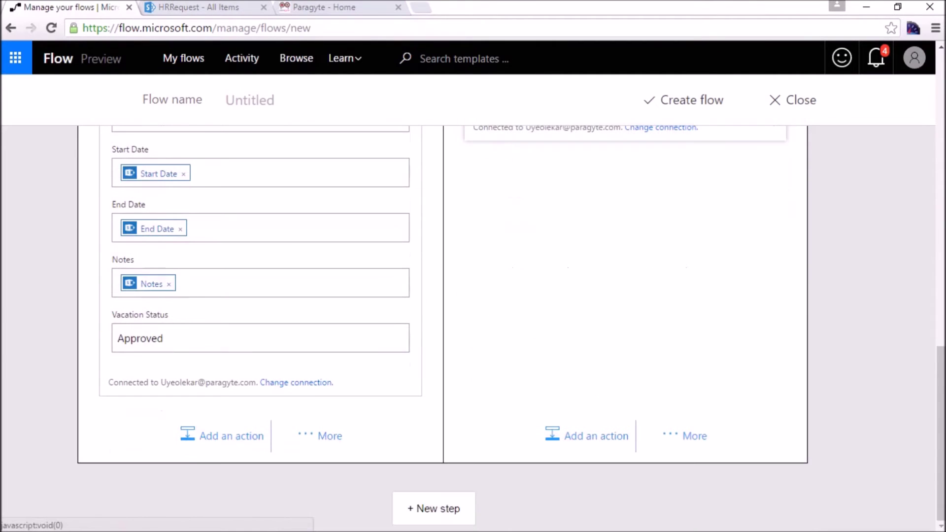
{"action": "scroll", "coordinate": [444, 325], "scroll_direction": "up", "scroll_amount": 1}
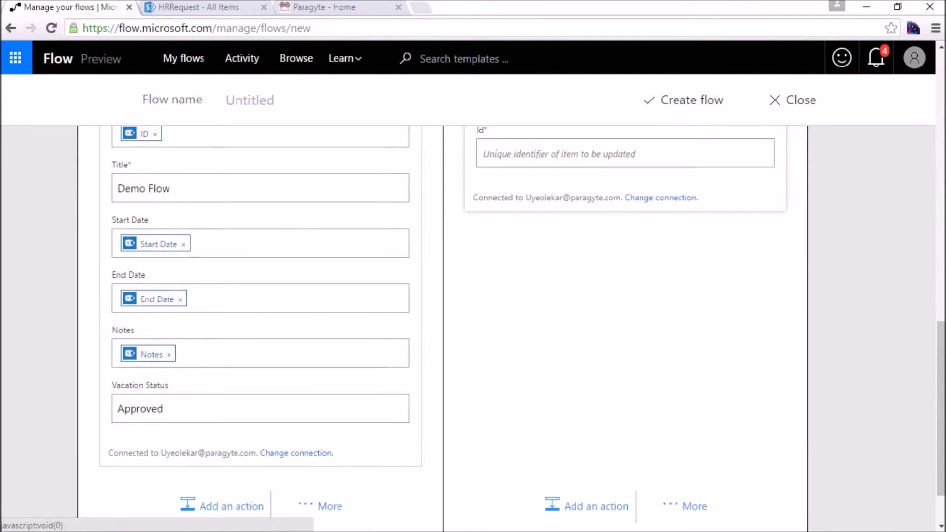
{"action": "scroll", "coordinate": [443, 325], "scroll_direction": "up", "scroll_amount": 1}
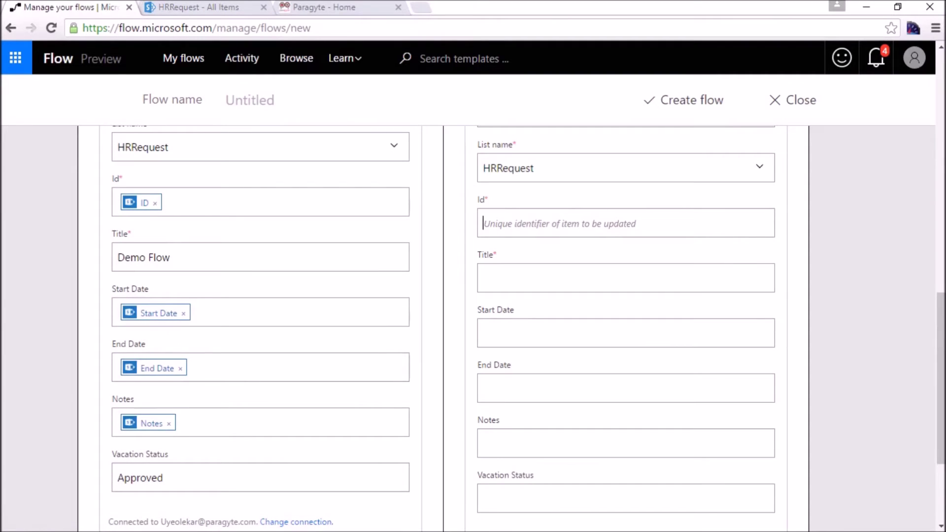
{"action": "left_click", "coordinate": [495, 283]}
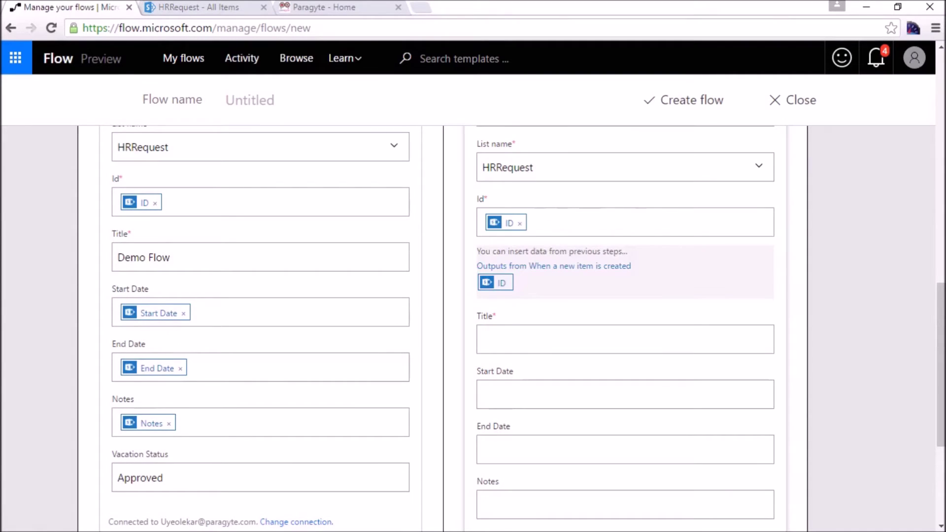
Enter "demo flow" as the Title in the If no branch's Update item action.
{"action": "left_click", "coordinate": [625, 339]}
{"action": "type", "text": "demo"}
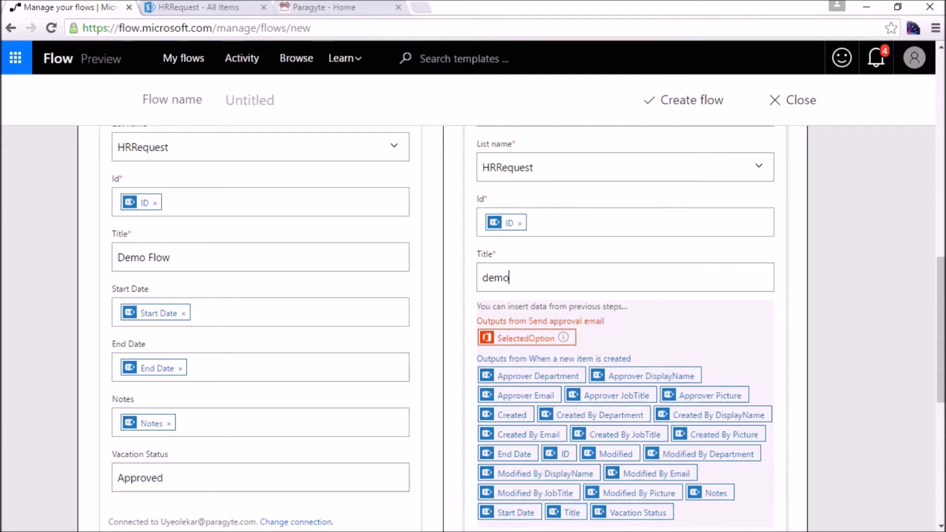
{"action": "type", "text": " flow"}
Fill the Start Date and End Date of the If no branch's Update item action with the matching new-item outputs.
{"action": "scroll", "coordinate": [523, 325], "scroll_direction": "down", "scroll_amount": 3}
{"action": "left_click", "coordinate": [513, 359]}
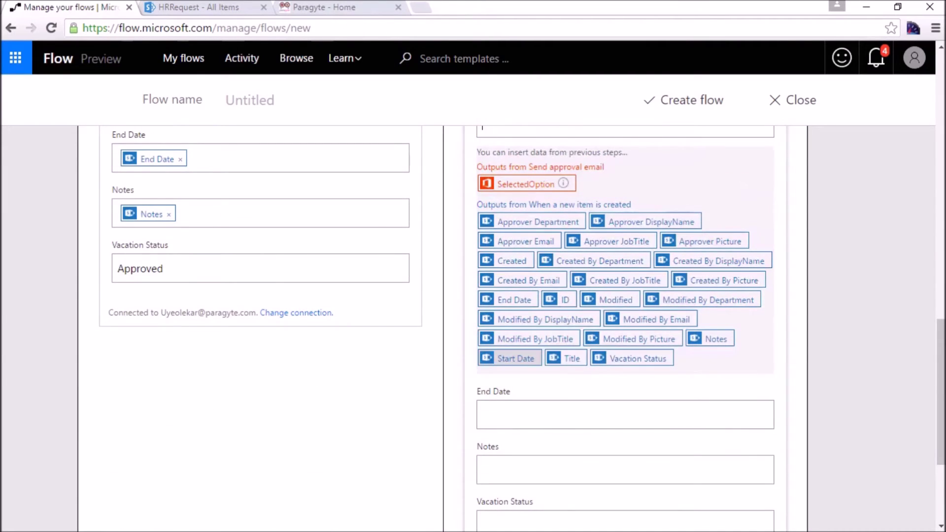
{"action": "left_click", "coordinate": [512, 358]}
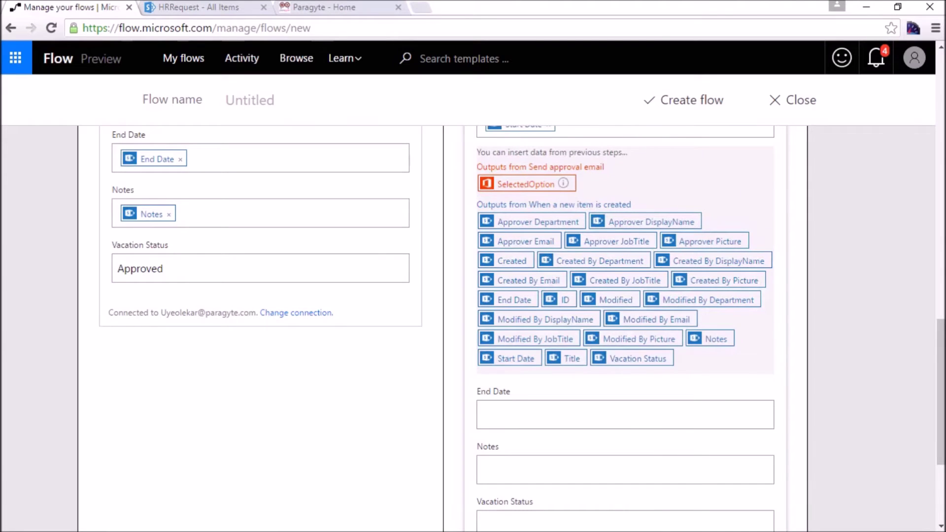
{"action": "left_click", "coordinate": [636, 414]}
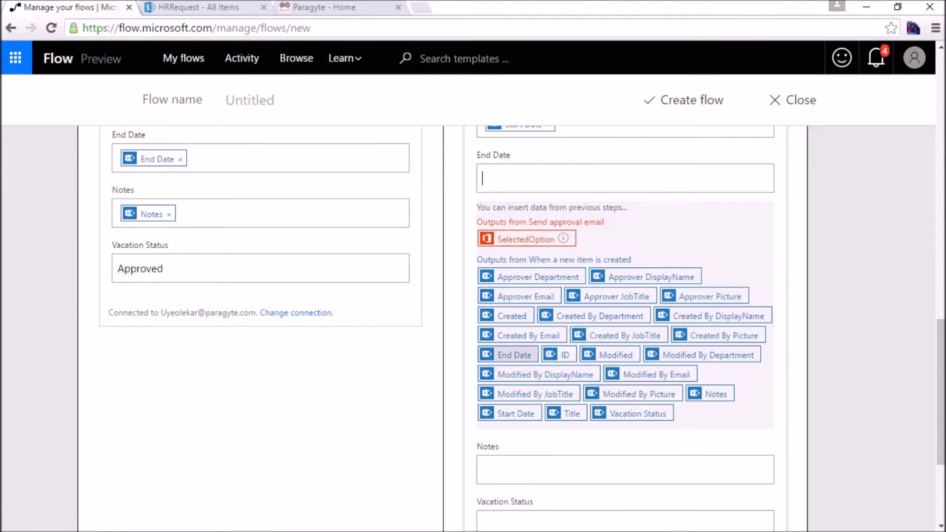
{"action": "left_click", "coordinate": [514, 355]}
Insert the new item's Notes output into the Notes field of the If no branch's Update item action.
{"action": "scroll", "coordinate": [514, 355], "scroll_direction": "down", "scroll_amount": 4}
{"action": "left_click", "coordinate": [512, 283]}
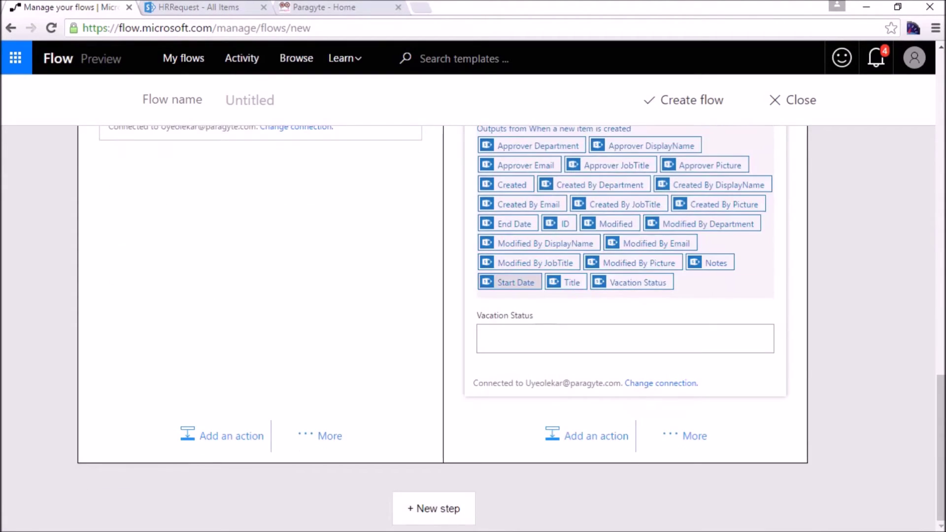
{"action": "left_click", "coordinate": [710, 263]}
{"action": "left_click", "coordinate": [515, 338]}
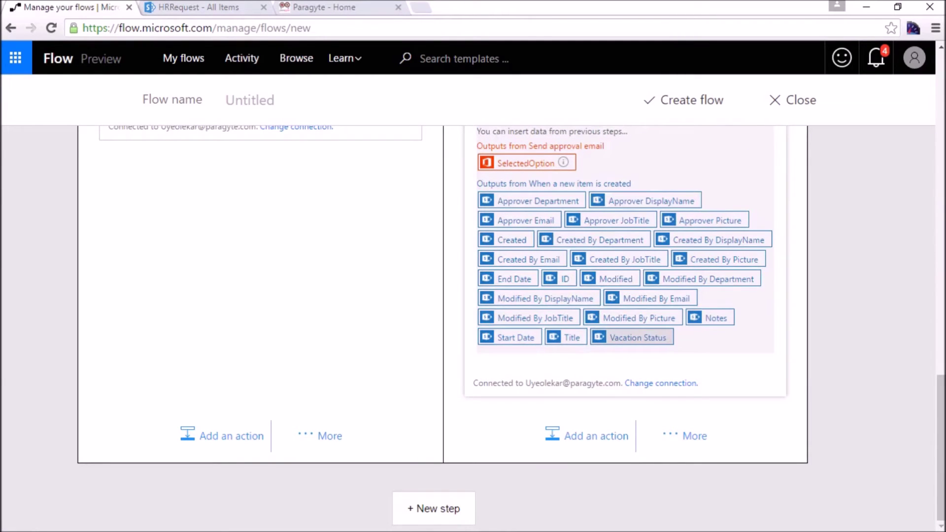
{"action": "left_click", "coordinate": [632, 338]}
{"action": "scroll", "coordinate": [522, 327], "scroll_direction": "up", "scroll_amount": 4}
{"action": "left_click", "coordinate": [567, 382]}
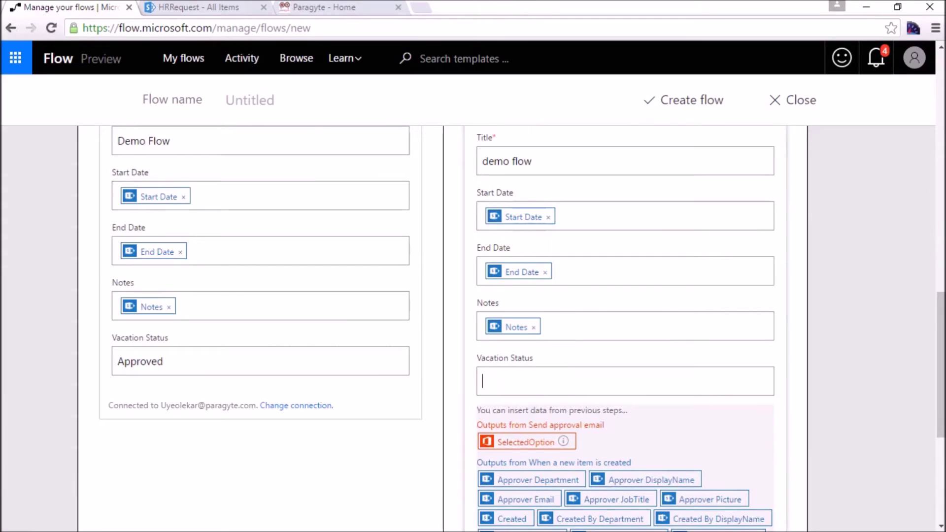
{"action": "type", "text": "Rjecte"}
{"action": "key", "text": "BackSpace"}
{"action": "key", "text": "BackSpace"}
{"action": "key", "text": "BackSpace"}
{"action": "key", "text": "BackSpace"}
{"action": "key", "text": "BackSpace"}
{"action": "key", "text": "BackSpace"}
{"action": "scroll", "coordinate": [530, 318], "scroll_direction": "down", "scroll_amount": 5}
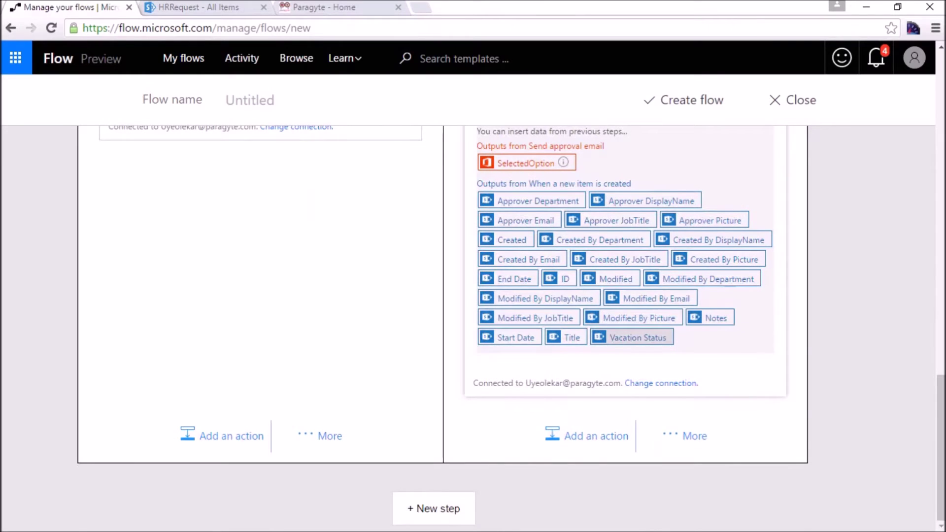
{"action": "left_click", "coordinate": [632, 338]}
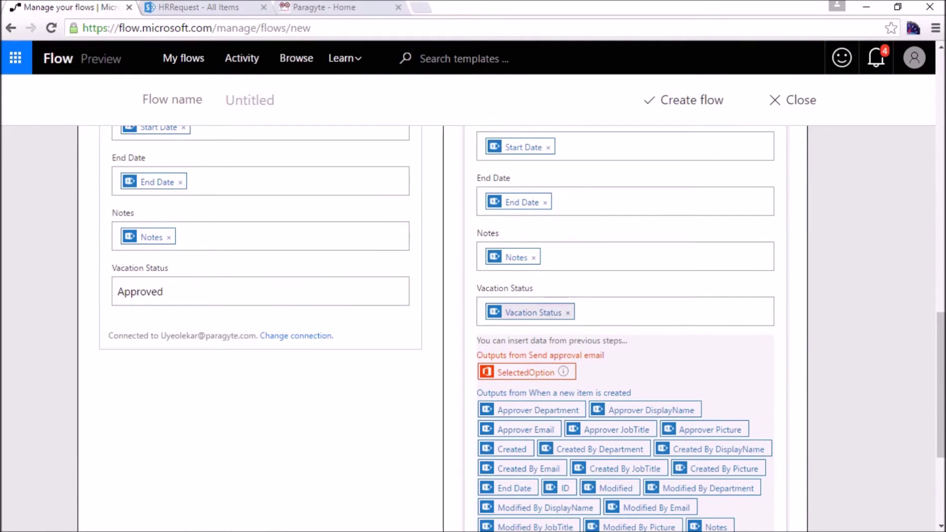
Set the Vacation Status in the If no branch's Update item action to "Rejected".
{"action": "left_click", "coordinate": [567, 312]}
{"action": "type", "text": "Rejected"}
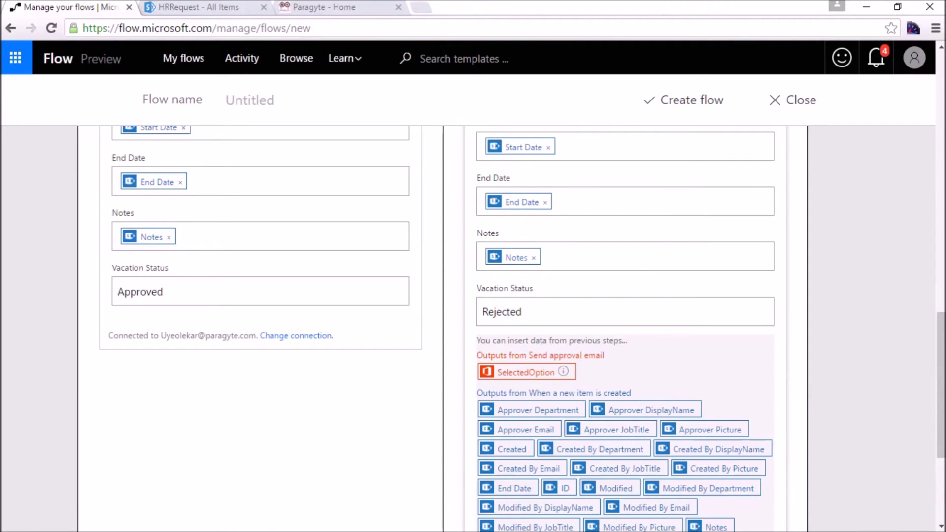
Collapse the email and Update item actions in both branches, as well as the Condition itself.
{"action": "scroll", "coordinate": [492, 325], "scroll_direction": "up", "scroll_amount": 5}
{"action": "left_click", "coordinate": [625, 140]}
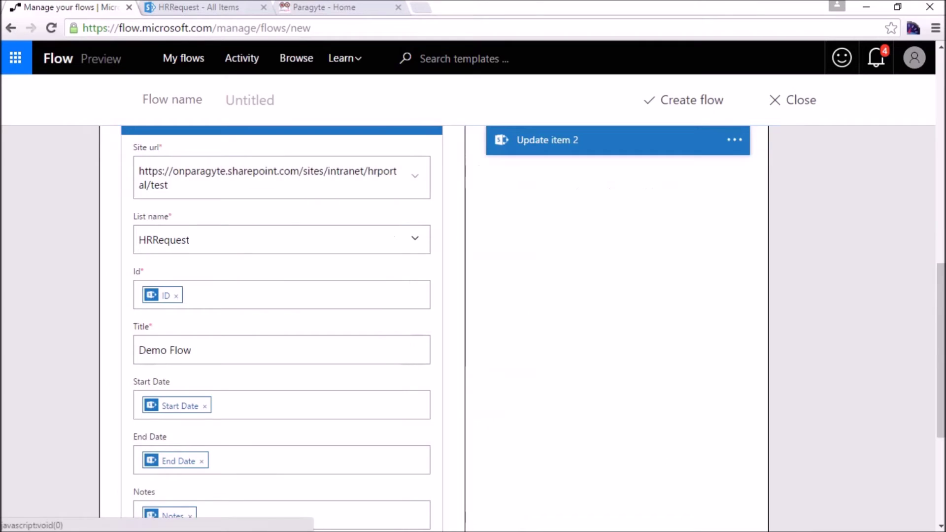
{"action": "scroll", "coordinate": [468, 329], "scroll_direction": "up", "scroll_amount": 2}
{"action": "left_click", "coordinate": [281, 258]}
{"action": "scroll", "coordinate": [281, 316], "scroll_direction": "up", "scroll_amount": 2}
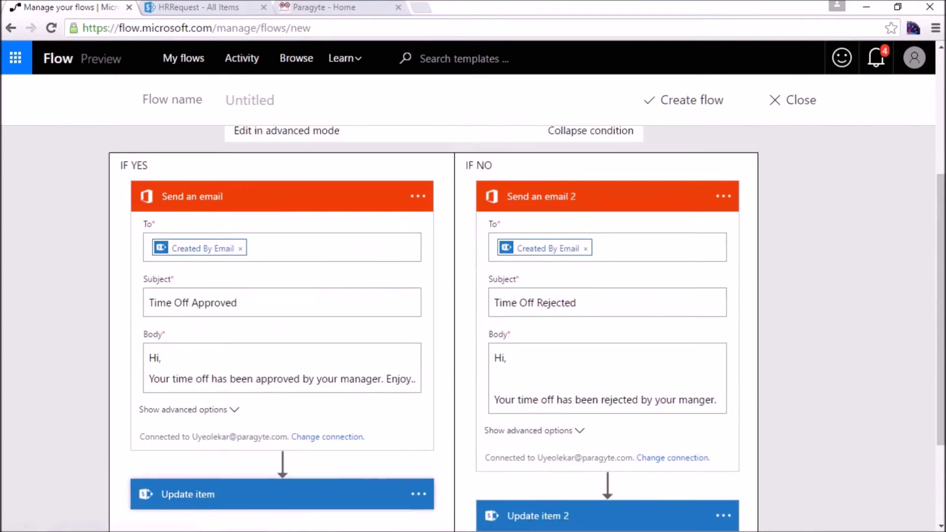
{"action": "left_click", "coordinate": [283, 197]}
{"action": "left_click", "coordinate": [596, 200]}
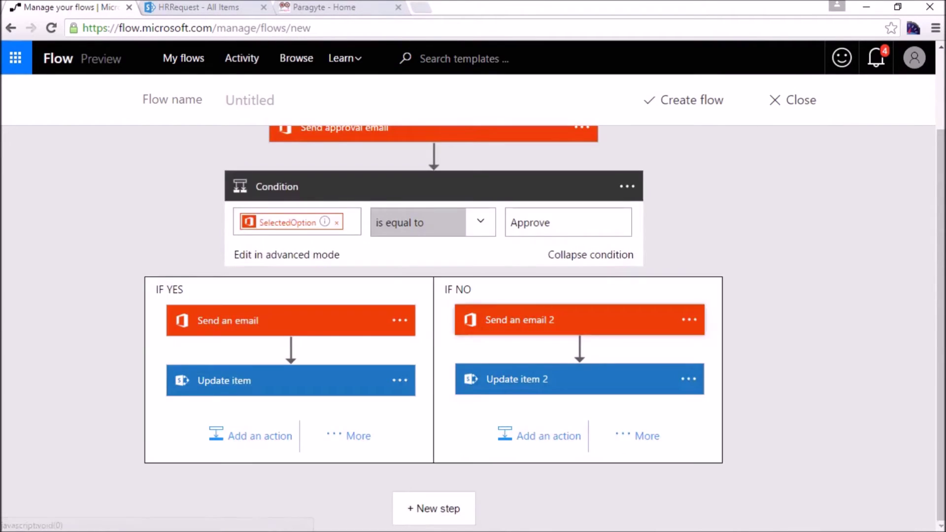
{"action": "scroll", "coordinate": [468, 320], "scroll_direction": "up", "scroll_amount": 2}
{"action": "left_click", "coordinate": [433, 282]}
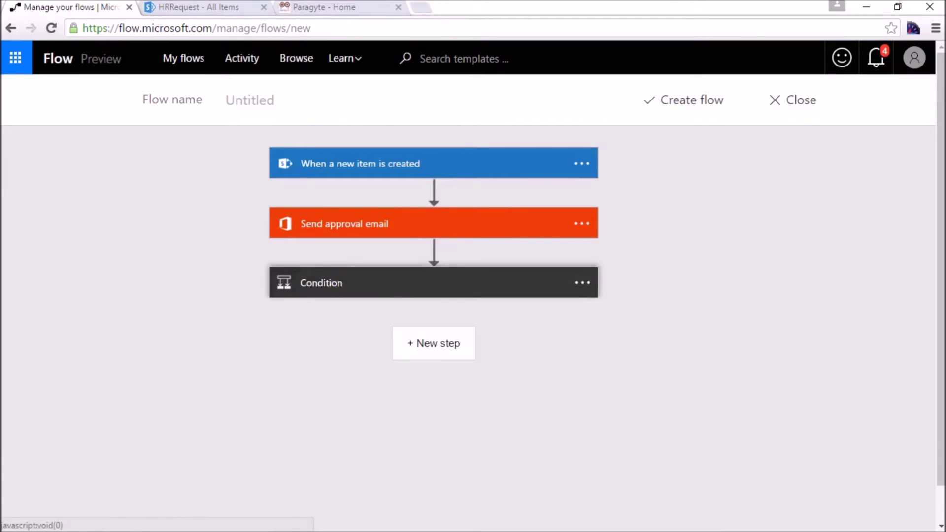
Add a "Notes :" line with the new item's Notes output, after a blank line, to the Send approval email body, and collapse the action.
{"action": "left_click", "coordinate": [433, 223]}
{"action": "scroll", "coordinate": [469, 328], "scroll_direction": "down", "scroll_amount": 1}
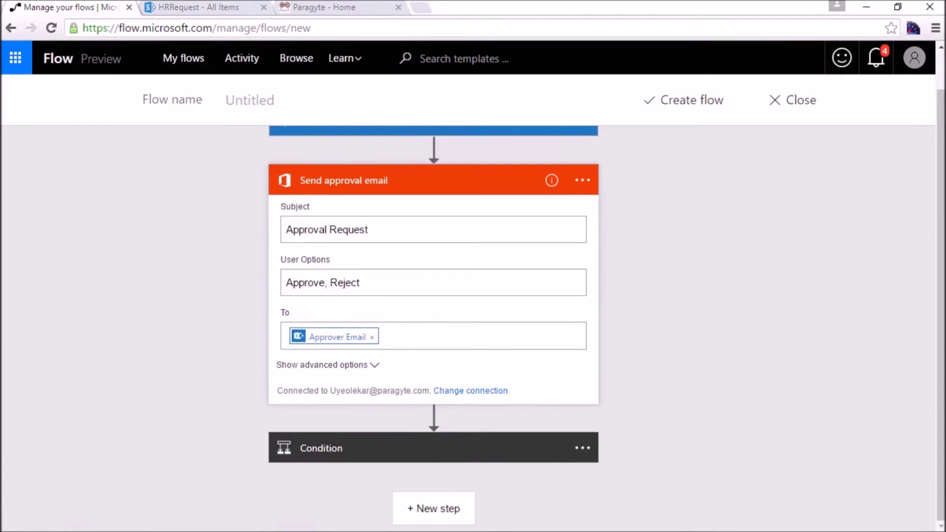
{"action": "left_click", "coordinate": [322, 365]}
{"action": "scroll", "coordinate": [434, 296], "scroll_direction": "down", "scroll_amount": 4}
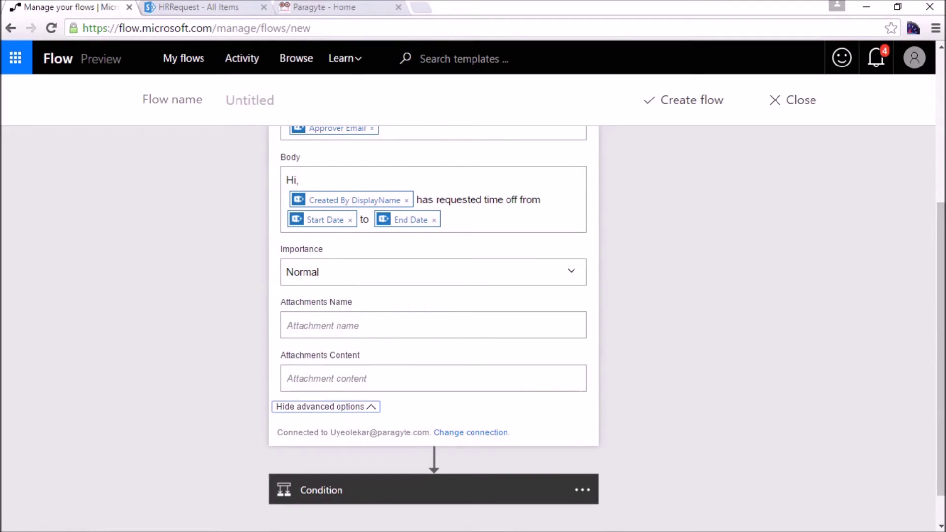
{"action": "left_click", "coordinate": [444, 219]}
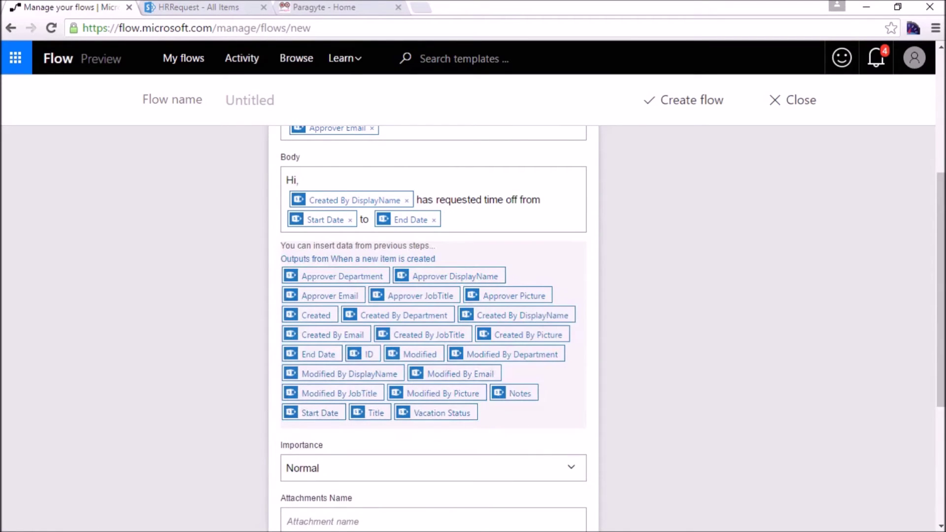
{"action": "key", "text": "Return"}
{"action": "key", "text": "Return"}
{"action": "type", "text": "Notes "}
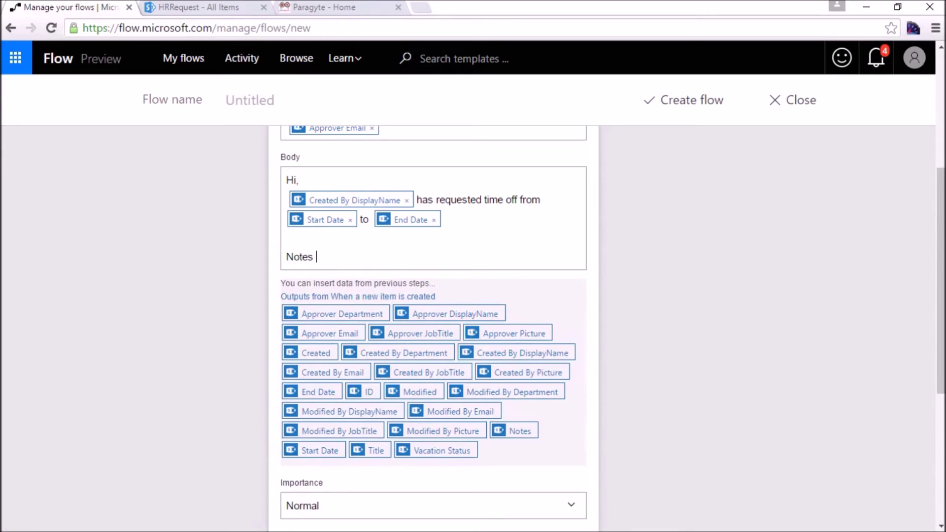
{"action": "type", "text": ":"}
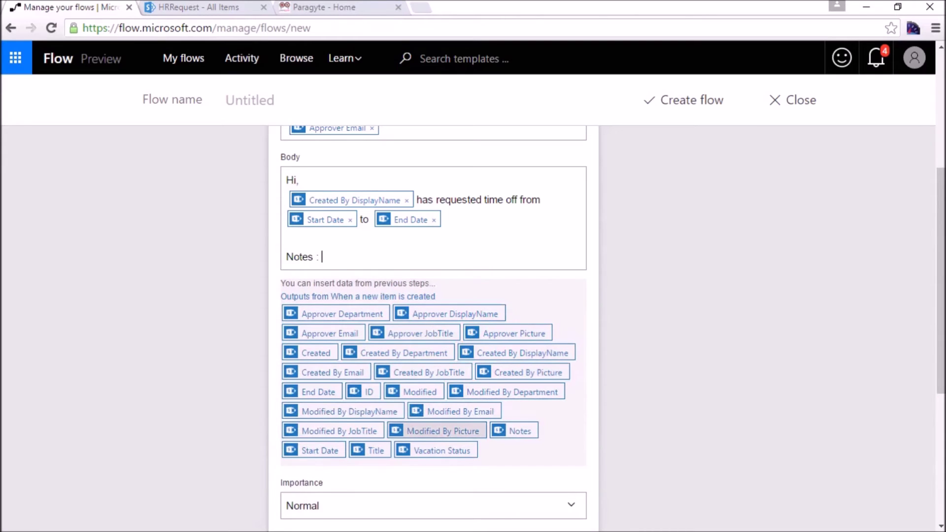
{"action": "left_click", "coordinate": [514, 431]}
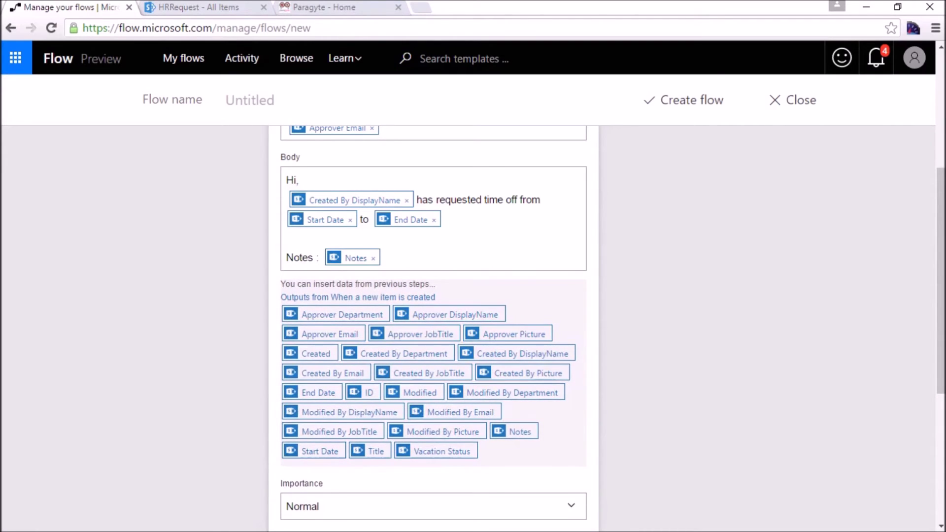
{"action": "scroll", "coordinate": [433, 296], "scroll_direction": "down", "scroll_amount": 5}
{"action": "scroll", "coordinate": [434, 295], "scroll_direction": "up", "scroll_amount": 5}
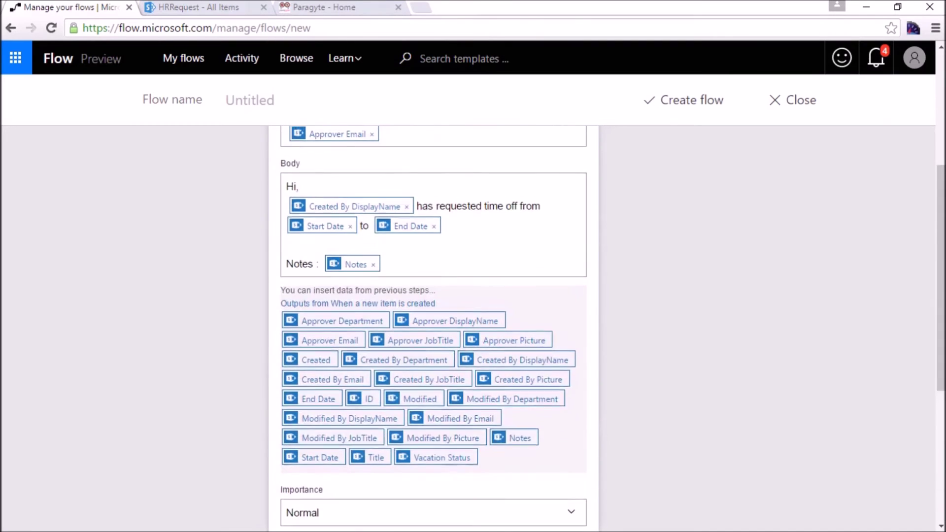
{"action": "scroll", "coordinate": [434, 296], "scroll_direction": "up", "scroll_amount": 5}
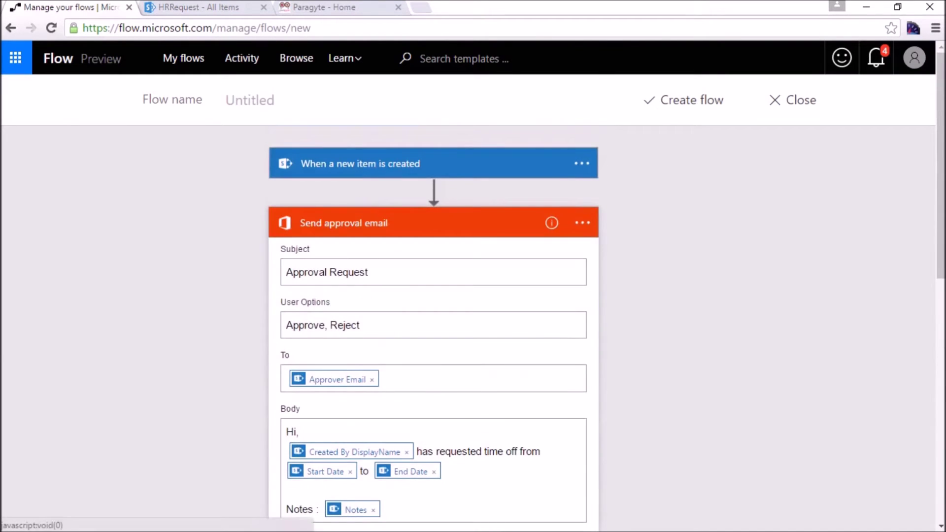
{"action": "left_click", "coordinate": [433, 222]}
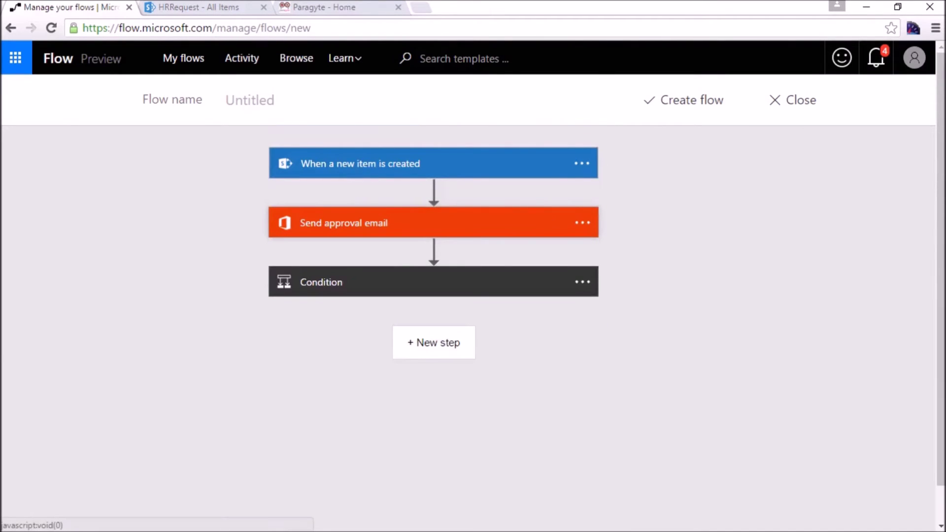
Review the settings of the new item trigger, the approval email and the Condition with its two branches.
{"action": "left_click", "coordinate": [434, 163]}
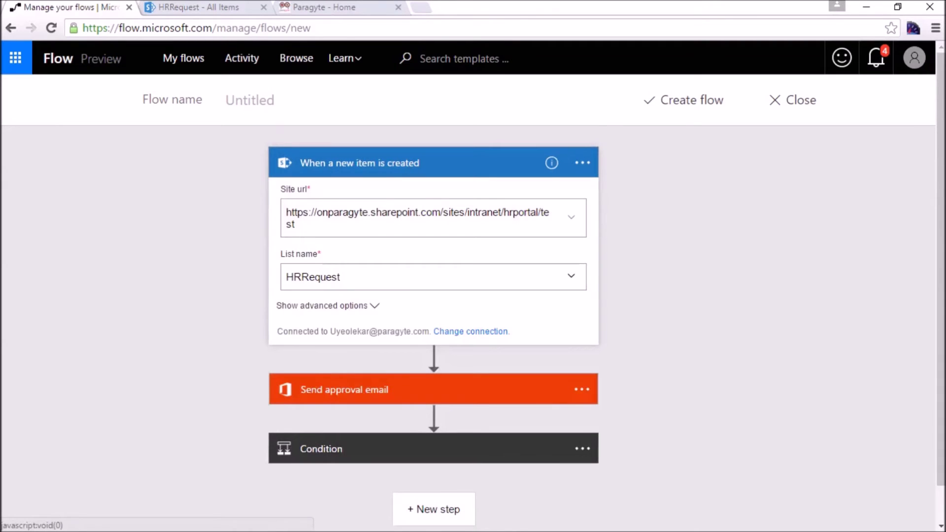
{"action": "left_click", "coordinate": [434, 163]}
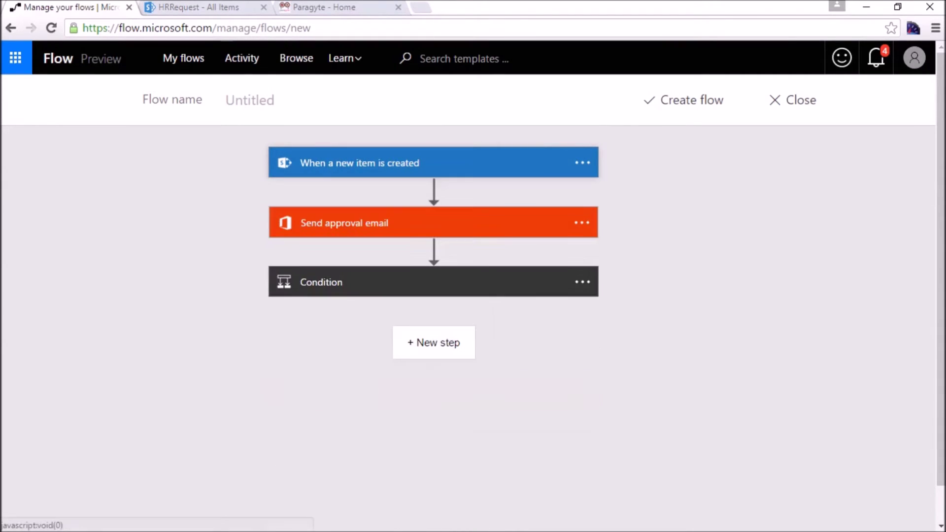
{"action": "left_click", "coordinate": [433, 222]}
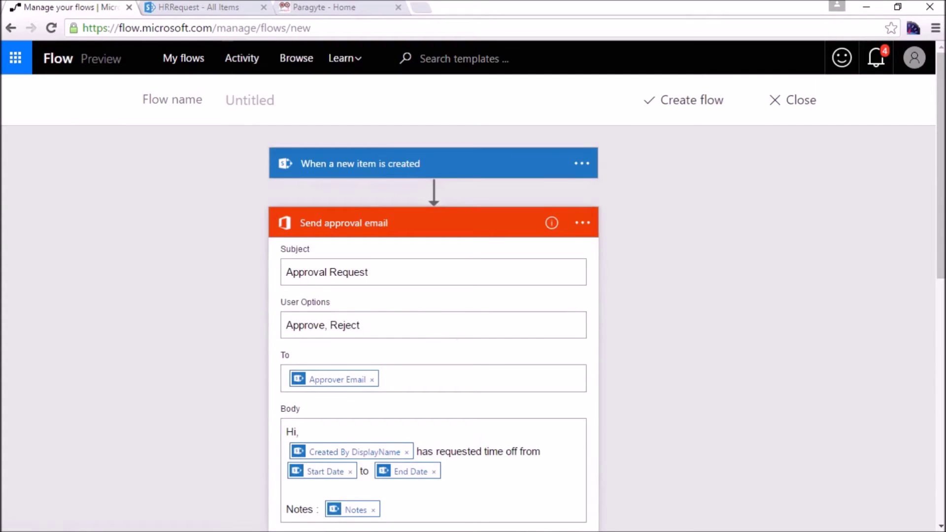
{"action": "scroll", "coordinate": [432, 328], "scroll_direction": "down", "scroll_amount": 3}
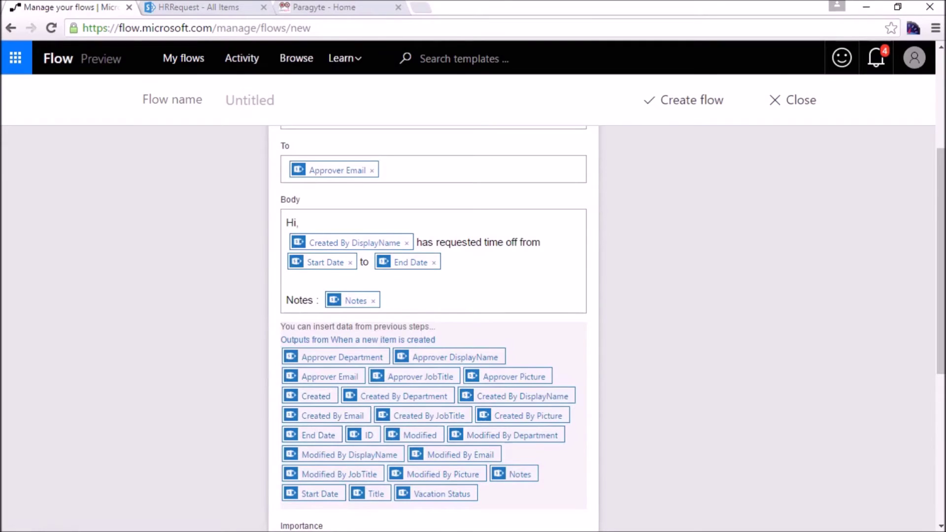
{"action": "scroll", "coordinate": [434, 325], "scroll_direction": "down", "scroll_amount": 5}
{"action": "scroll", "coordinate": [433, 325], "scroll_direction": "down", "scroll_amount": 1}
{"action": "left_click", "coordinate": [433, 448]}
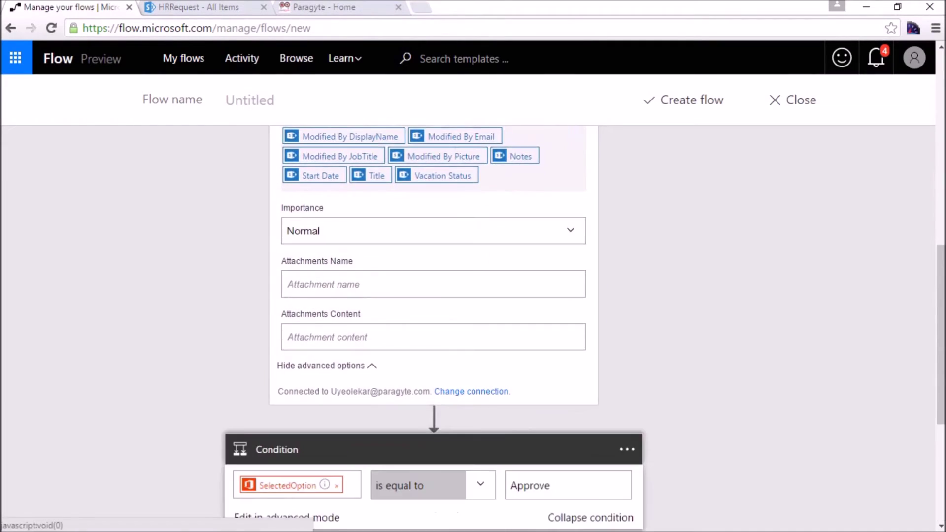
{"action": "scroll", "coordinate": [434, 325], "scroll_direction": "down", "scroll_amount": 5}
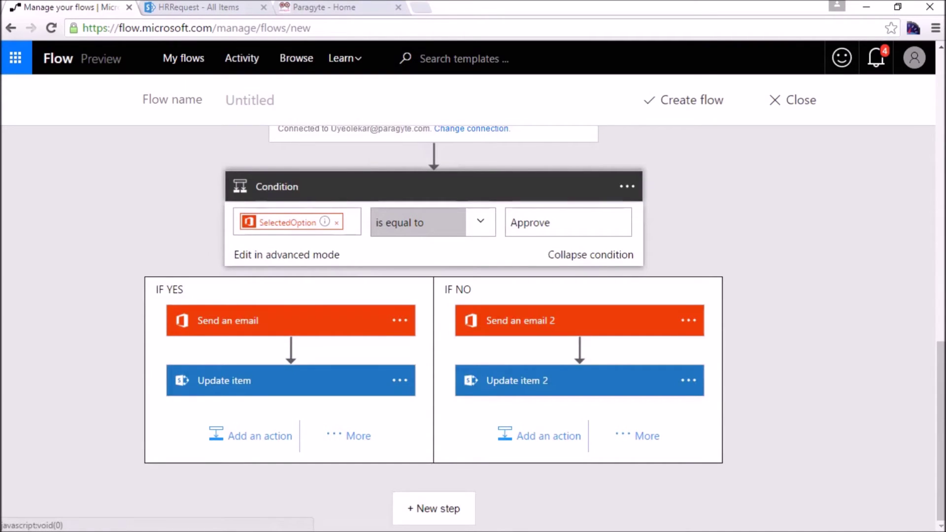
Create the flow under the name "Time Off Workflow" and return to the list of flows.
{"action": "scroll", "coordinate": [433, 325], "scroll_direction": "up", "scroll_amount": 10}
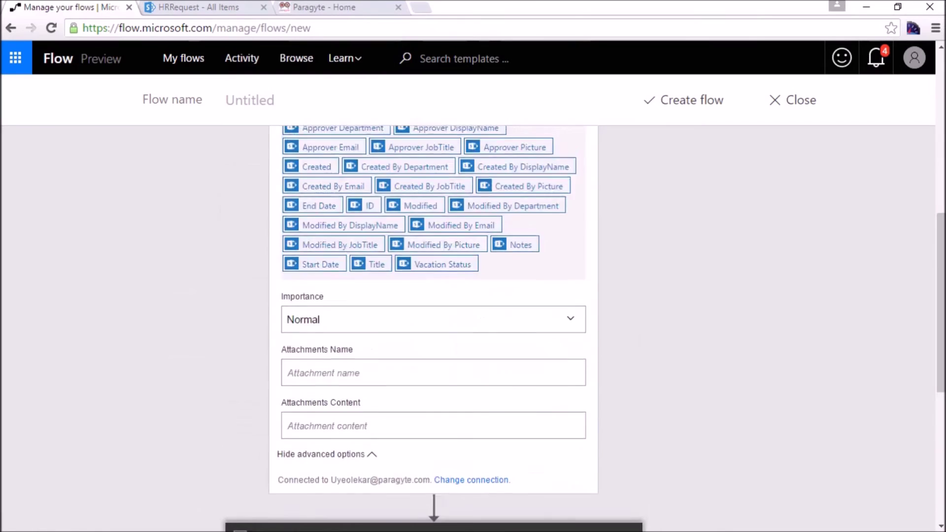
{"action": "left_click", "coordinate": [249, 99]}
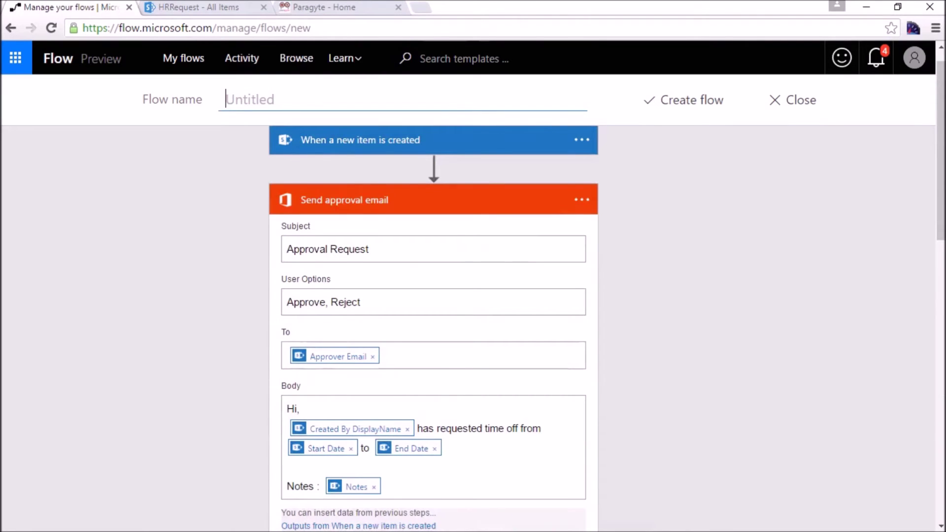
{"action": "type", "text": "Timee"}
{"action": "key", "text": "BackSpace"}
{"action": "key", "text": "BackSpace"}
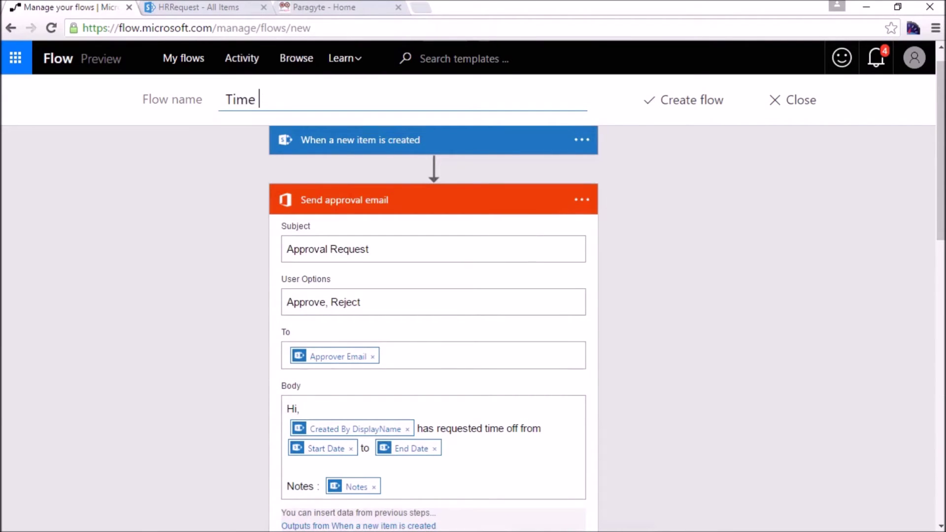
{"action": "type", "text": "Off Workfl"}
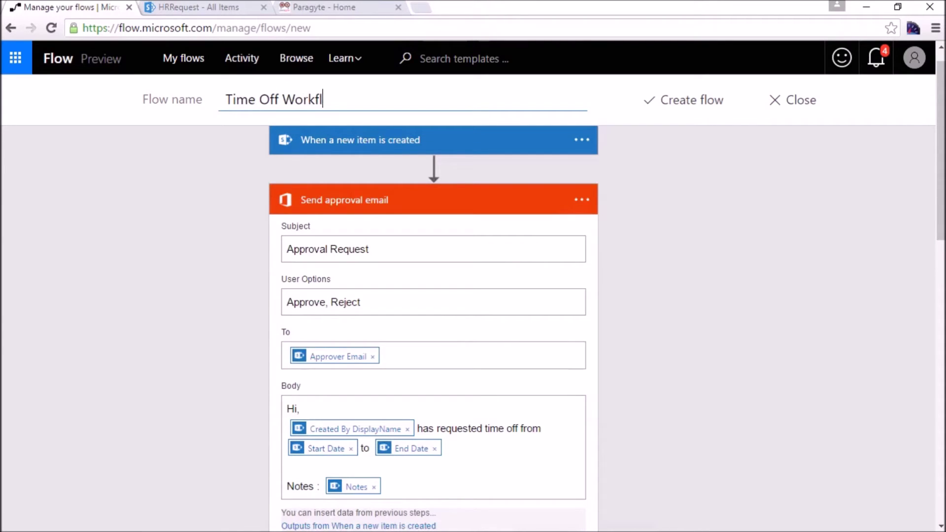
{"action": "type", "text": "ow"}
{"action": "left_click", "coordinate": [692, 100]}
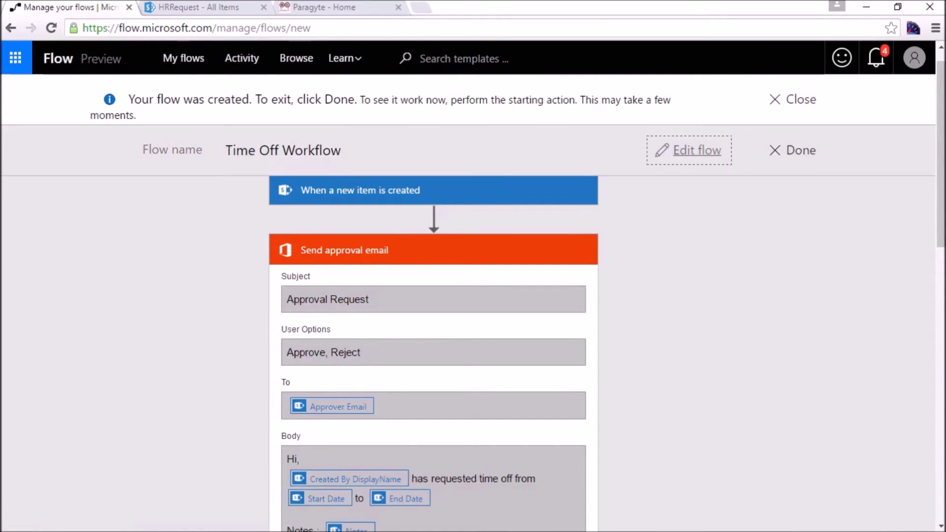
{"action": "left_click", "coordinate": [792, 150]}
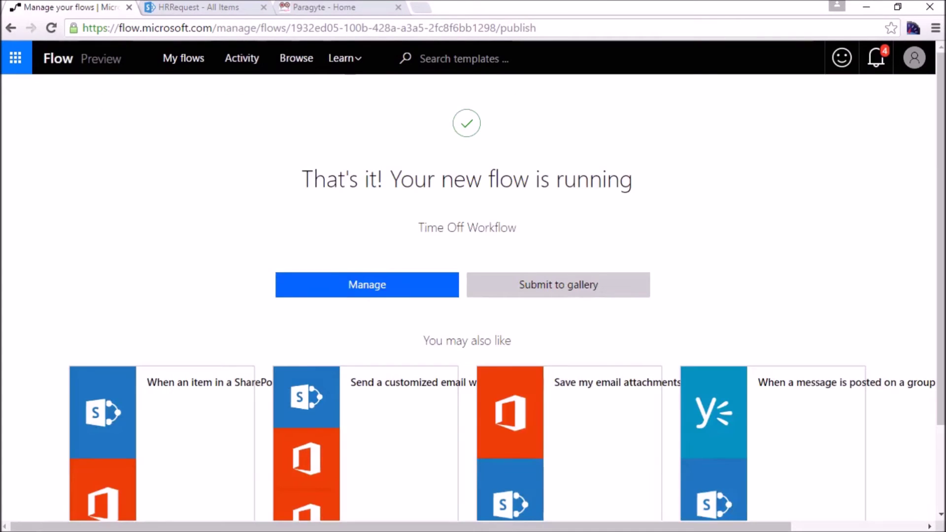
{"action": "left_click", "coordinate": [367, 284]}
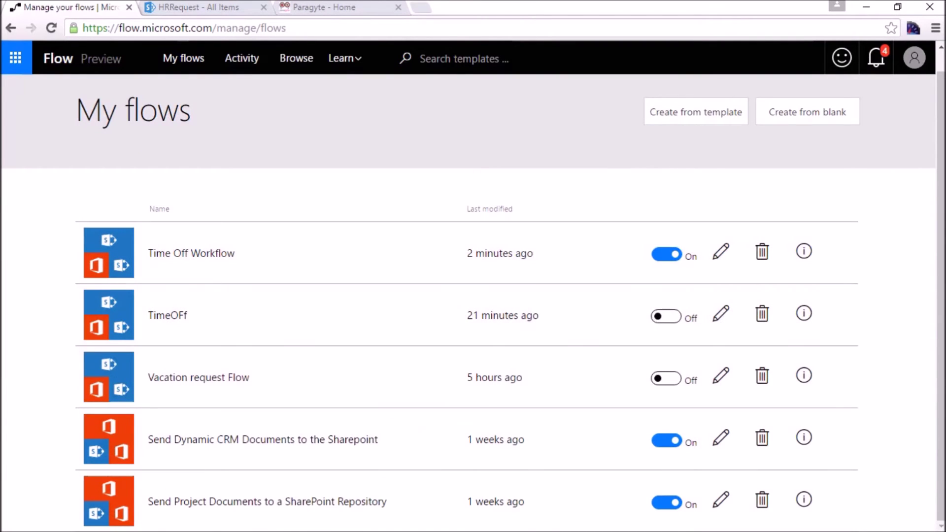
Switch to the SharePoint HRRequest list, refresh it and start a new item with the title "Test Flow".
{"action": "left_click", "coordinate": [222, 6]}
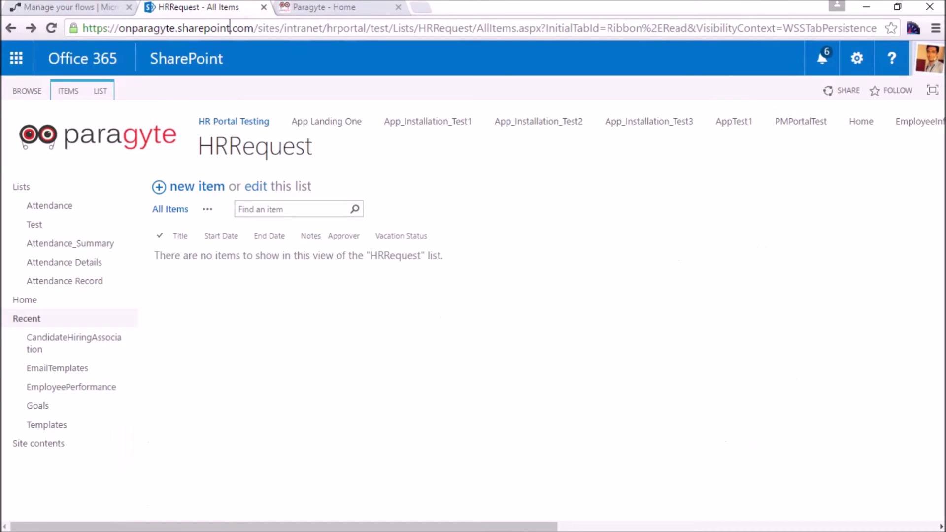
{"action": "key", "text": "Return"}
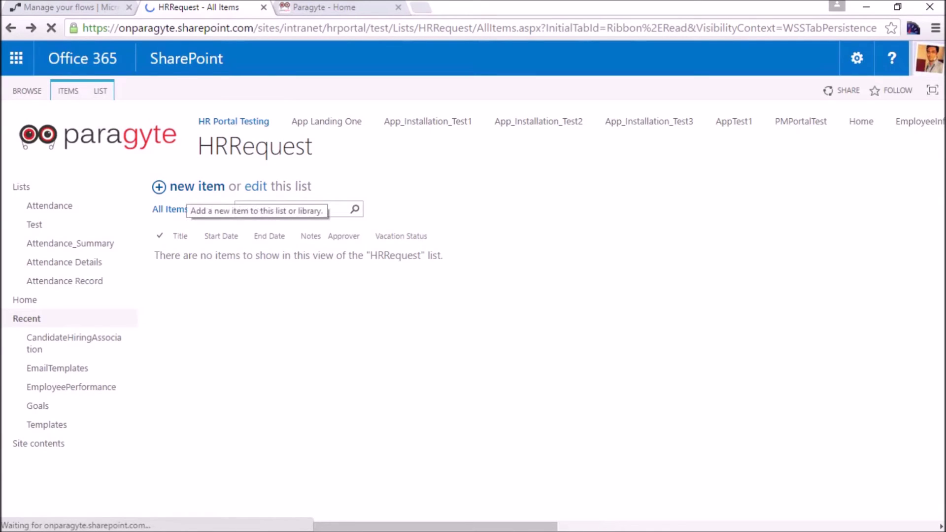
{"action": "left_click", "coordinate": [197, 188]}
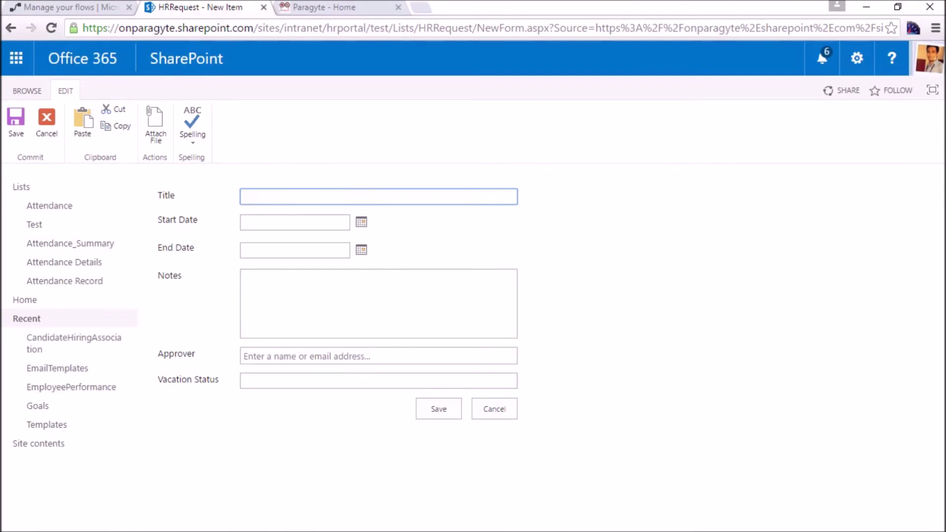
{"action": "type", "text": "Test "}
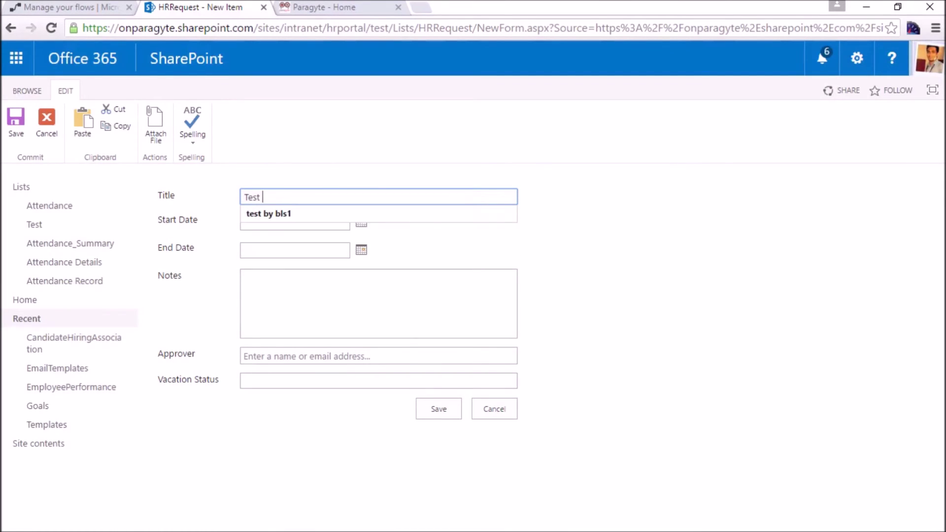
{"action": "type", "text": "Flow"}
{"action": "key", "text": "Return"}
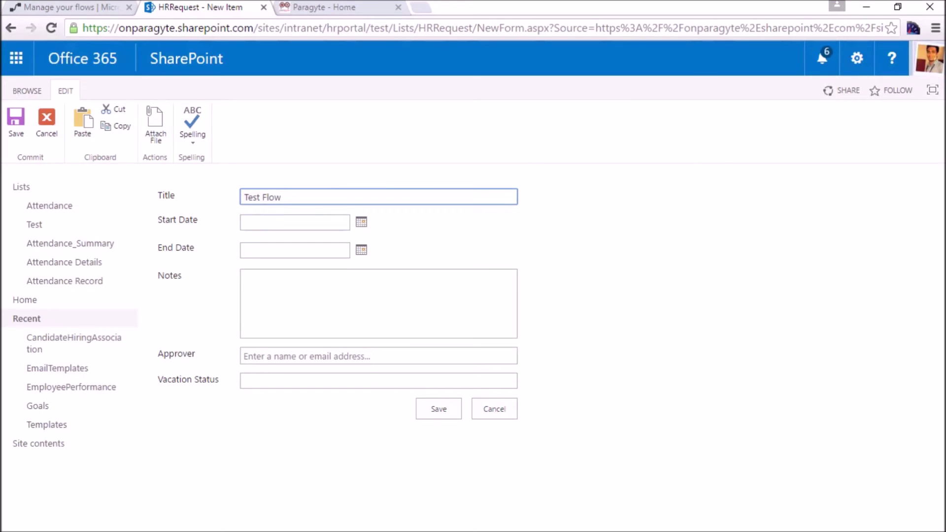
Set the new item's Start Date to 9/15/2016 and its End Date to 9/22/2016.
{"action": "left_click", "coordinate": [361, 221]}
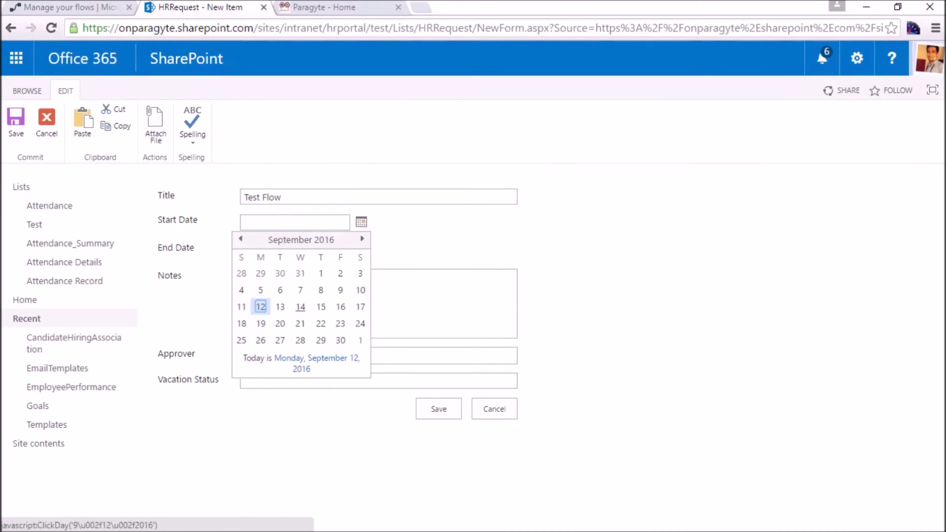
{"action": "left_click", "coordinate": [321, 307]}
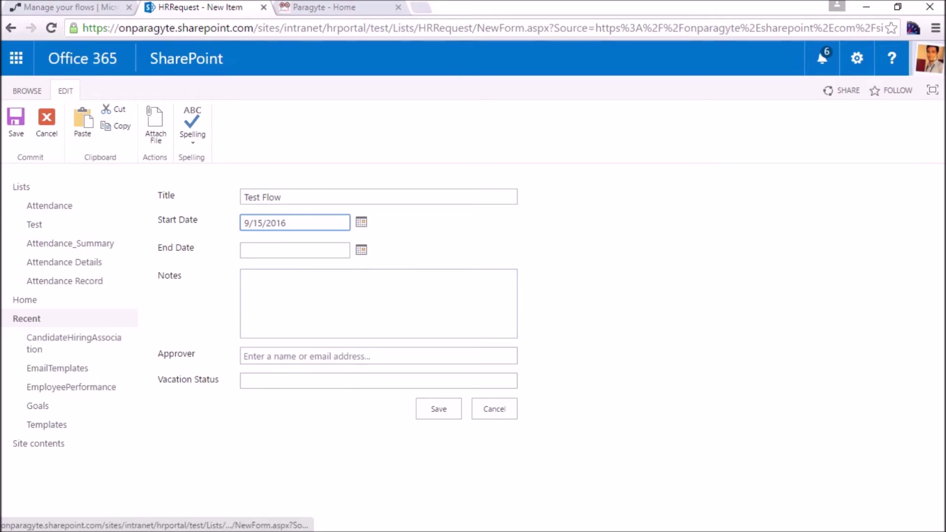
{"action": "left_click", "coordinate": [361, 250]}
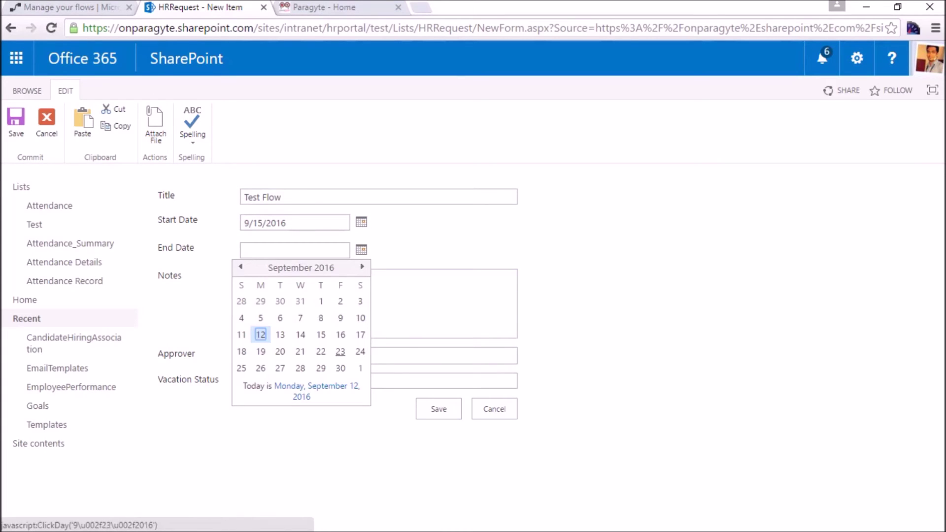
{"action": "left_click", "coordinate": [321, 351]}
Enter "Going home for festival" in Notes, fill in the approver's name as Approver and save the new item.
{"action": "left_click", "coordinate": [244, 278]}
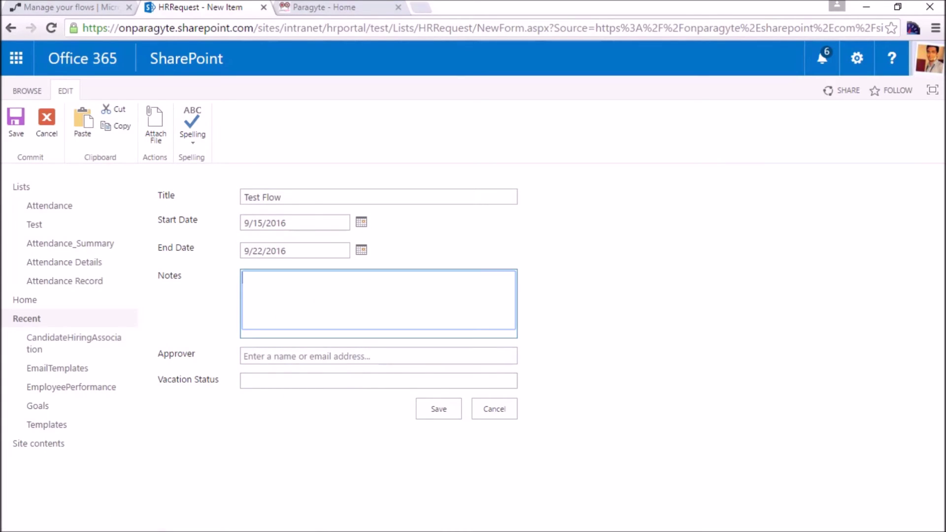
{"action": "type", "text": "Going hom"}
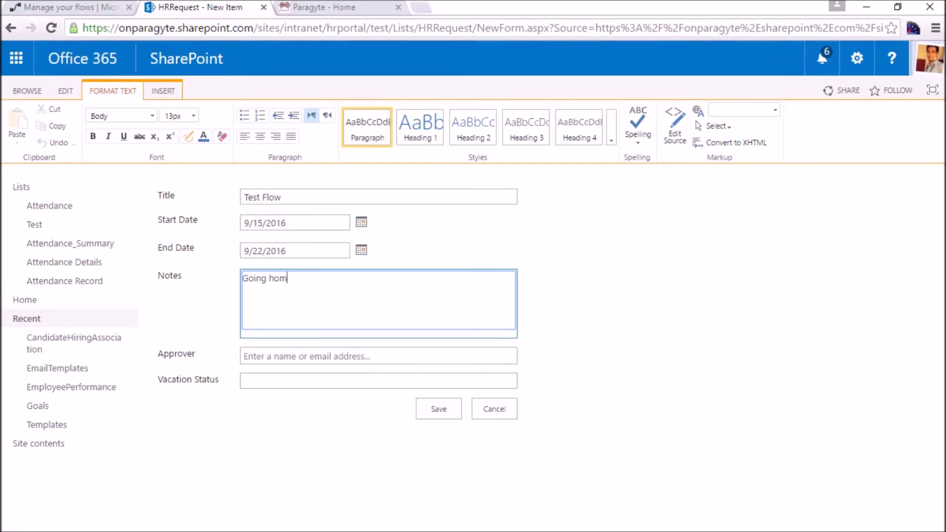
{"action": "type", "text": "e for festiva"}
{"action": "left_click", "coordinate": [245, 356]}
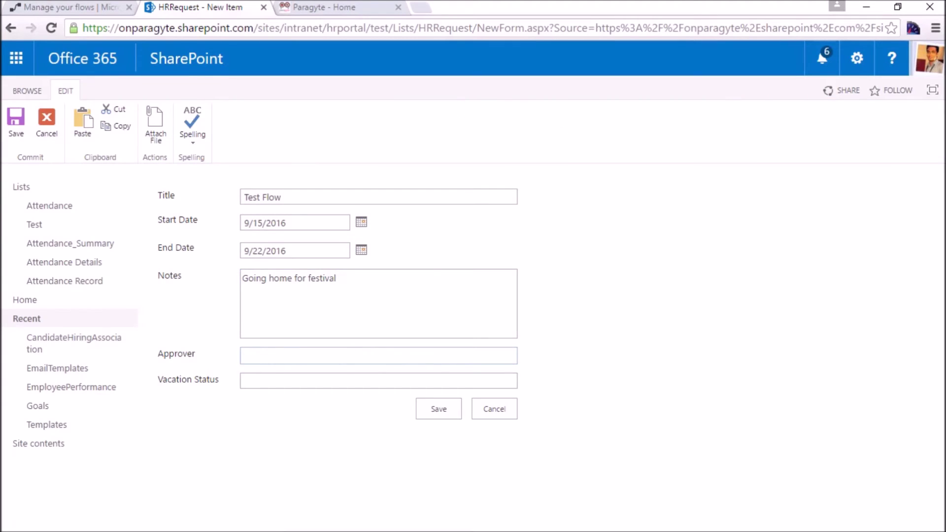
{"action": "type", "text": "utkarsh"}
{"action": "key", "text": "Return"}
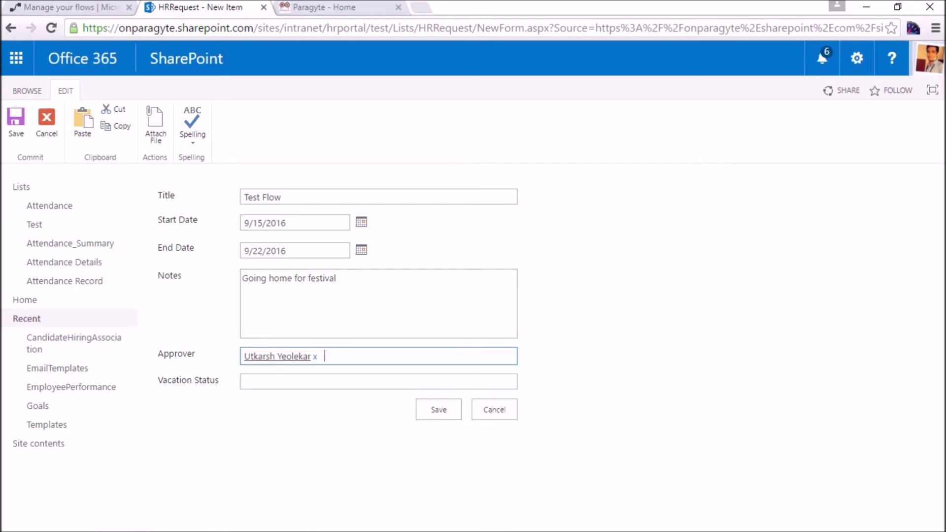
{"action": "left_click", "coordinate": [438, 409]}
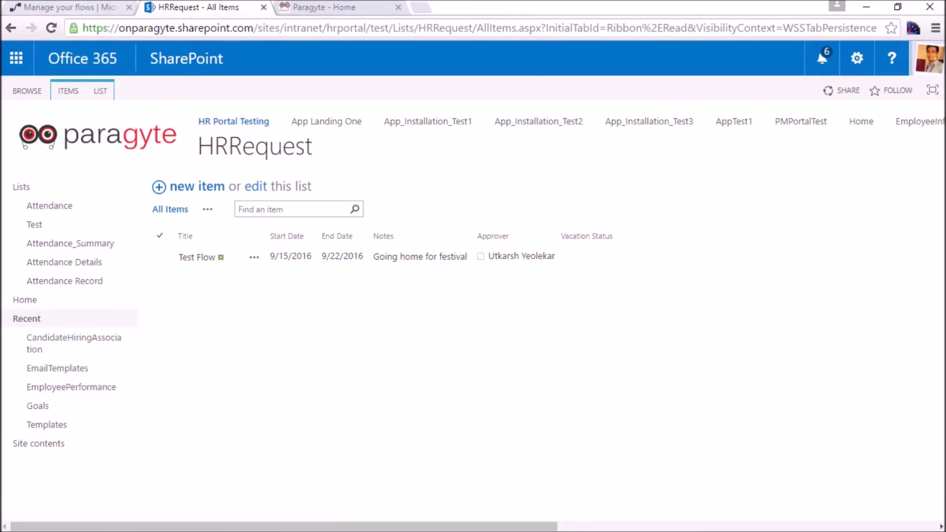
Switch to Microsoft Flow, refresh the My flows list, and briefly open Time Off Workflow before returning to the list.
{"action": "left_click", "coordinate": [69, 7]}
{"action": "left_click", "coordinate": [153, 27]}
{"action": "key", "text": "F5"}
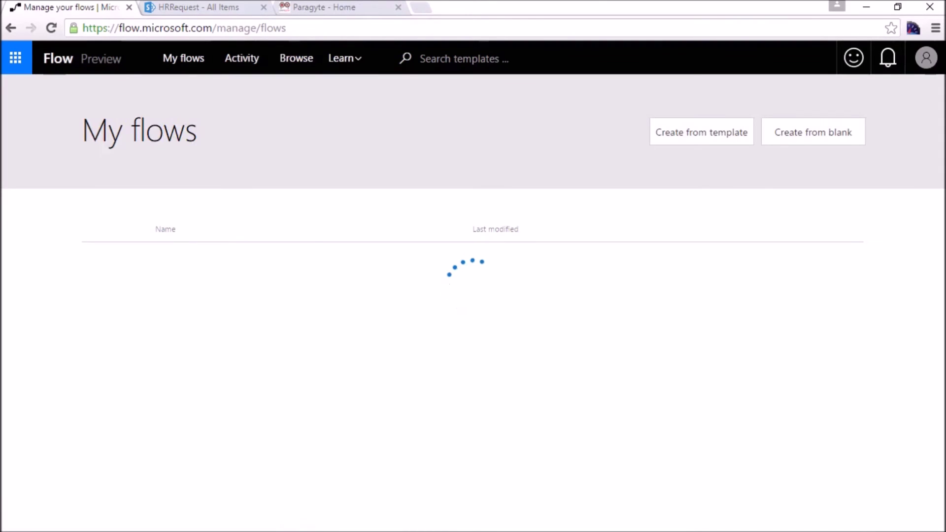
{"action": "left_click", "coordinate": [192, 273]}
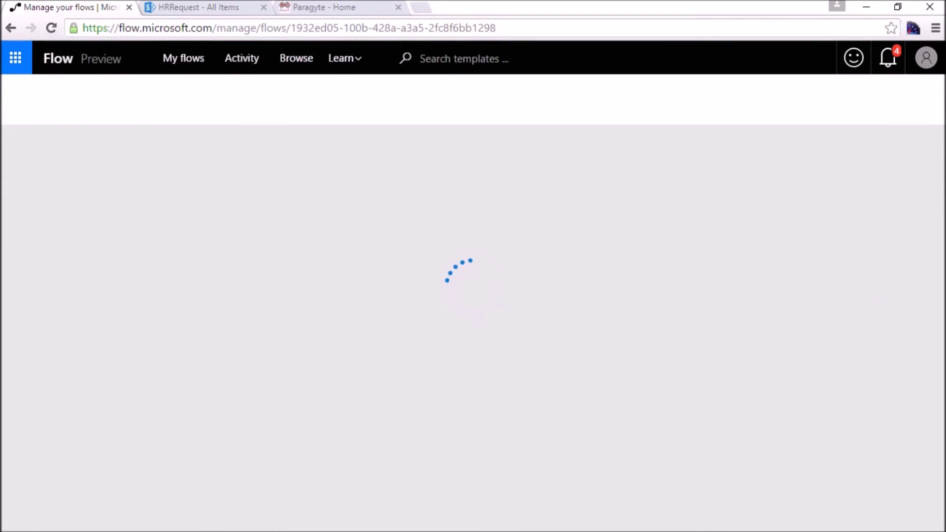
{"action": "left_click", "coordinate": [11, 28]}
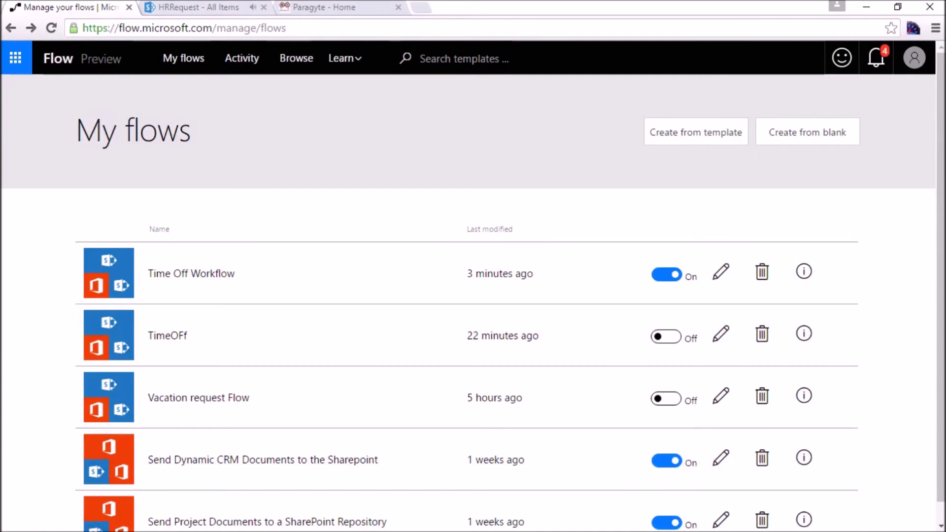
Switch to Outlook, read the "Approval Request" email with its dates and notes, and respond with Approve.
{"action": "left_click", "coordinate": [866, 7]}
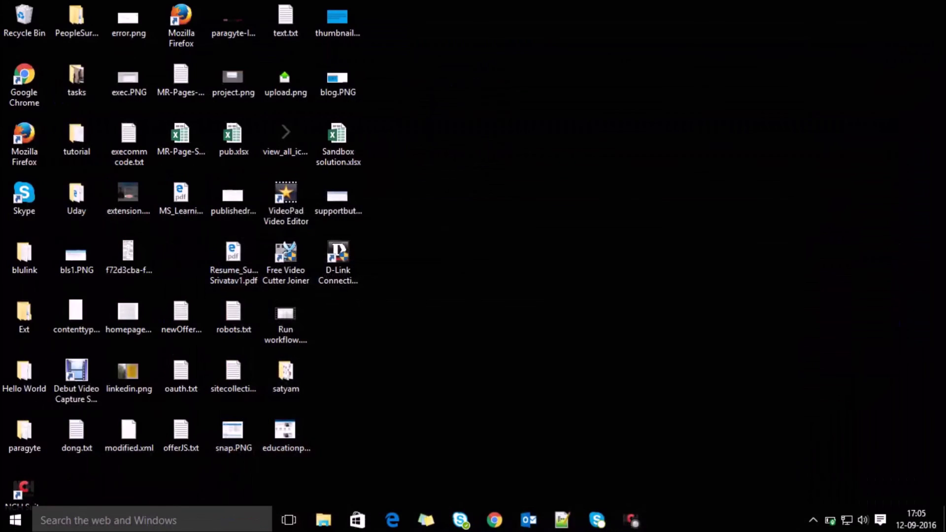
{"action": "left_click", "coordinate": [527, 519]}
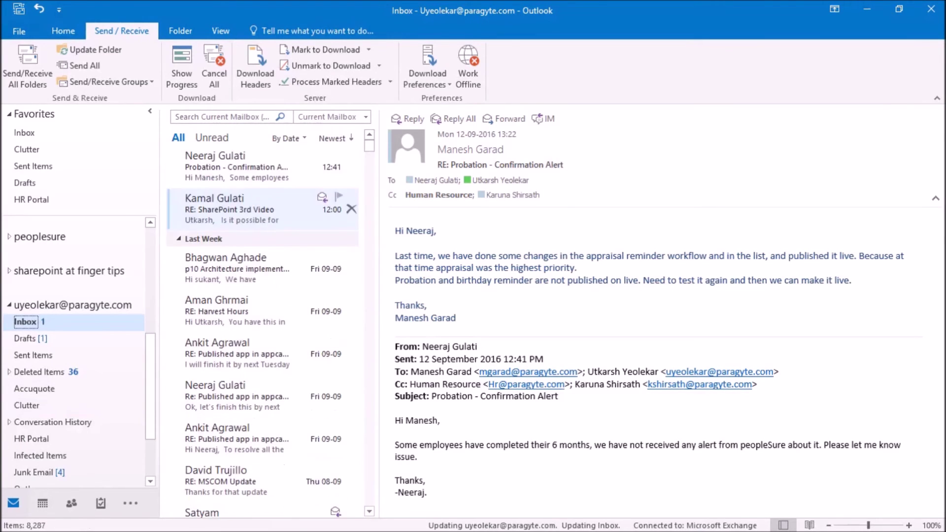
{"action": "scroll", "coordinate": [262, 210], "scroll_direction": "up", "scroll_amount": 2}
{"action": "left_click", "coordinate": [262, 183]}
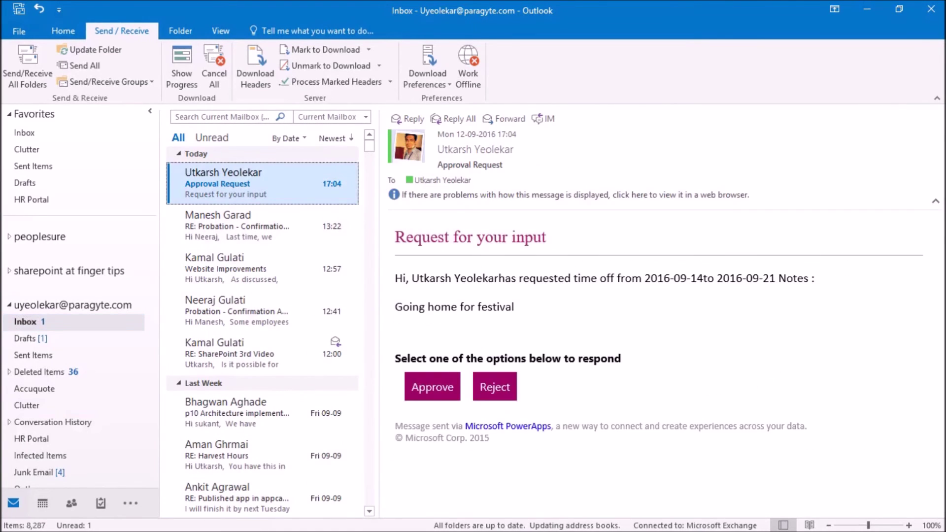
{"action": "left_click_drag", "start_coordinate": [405, 237], "coordinate": [546, 237]}
{"action": "left_click_drag", "start_coordinate": [412, 278], "coordinate": [675, 278]}
{"action": "double_click", "coordinate": [768, 278]}
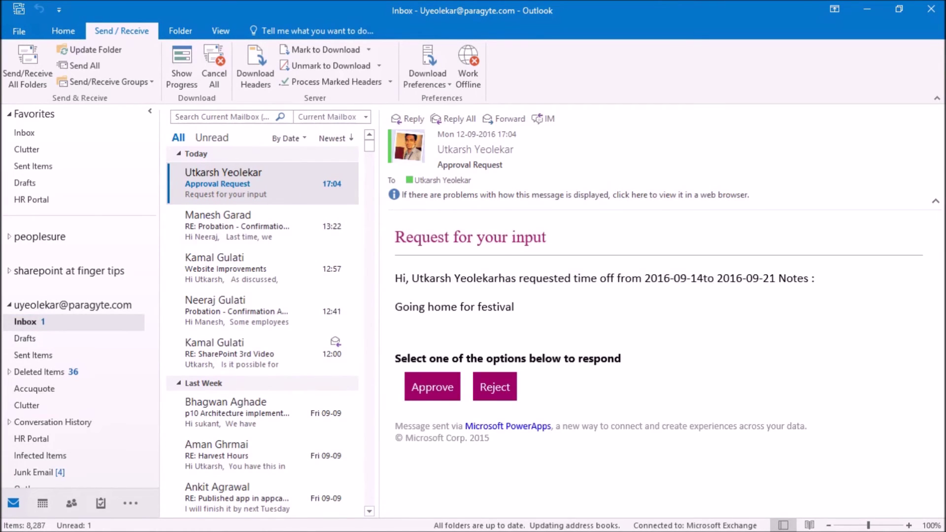
{"action": "left_click_drag", "start_coordinate": [396, 307], "coordinate": [514, 307]}
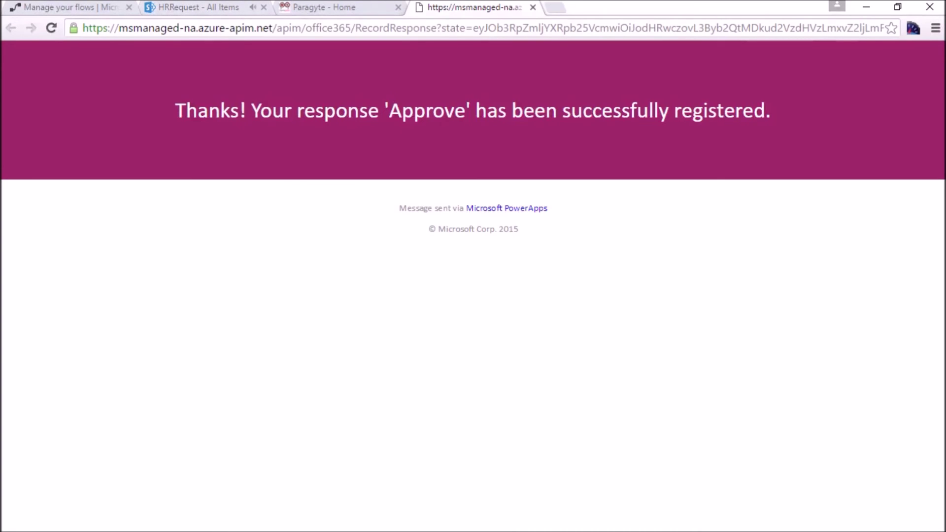
Go through the HRRequest list back to Outlook and read the "Time Off Approved" email.
{"action": "left_click", "coordinate": [207, 7]}
{"action": "left_click", "coordinate": [244, 28]}
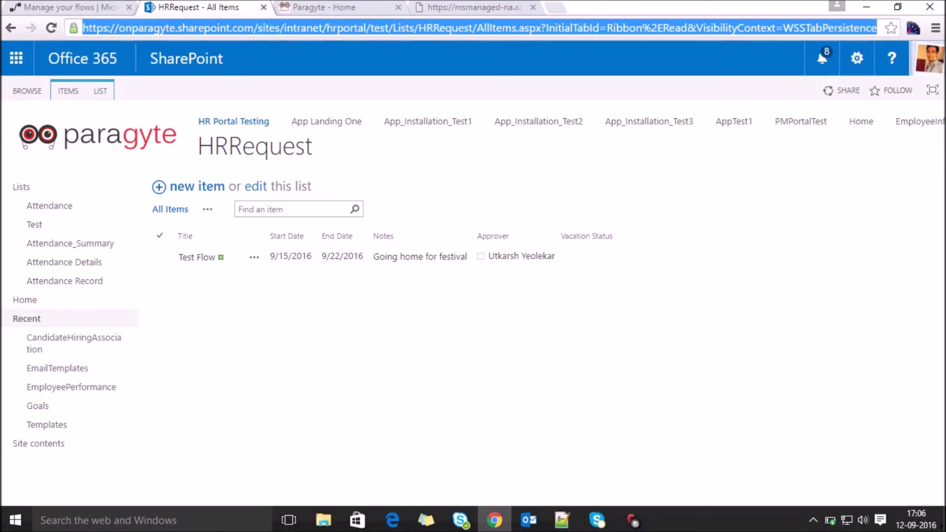
{"action": "left_click", "coordinate": [528, 519]}
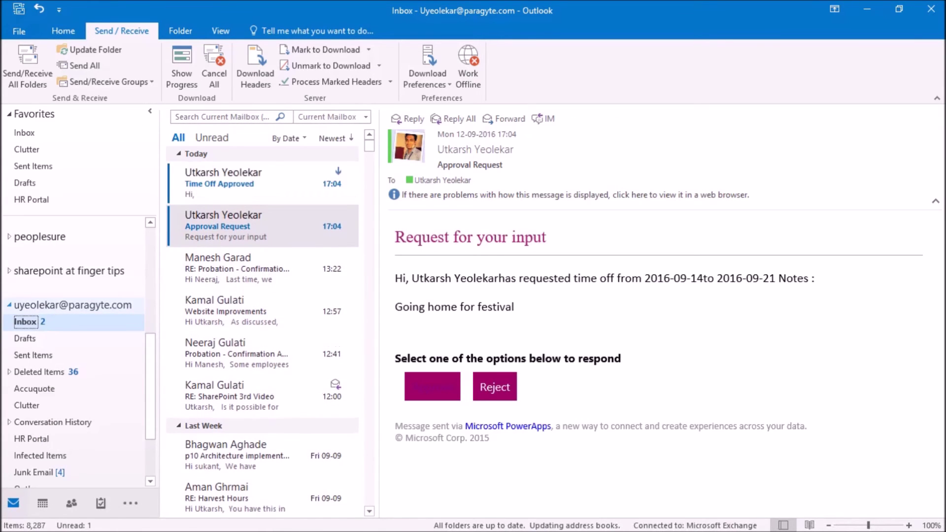
{"action": "left_click", "coordinate": [347, 179]}
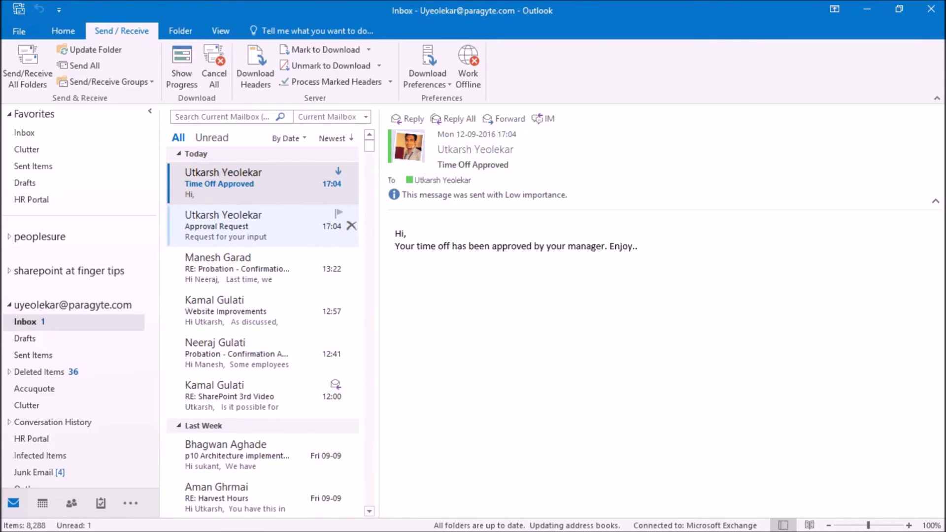
{"action": "left_click", "coordinate": [350, 224]}
{"action": "left_click", "coordinate": [347, 183]}
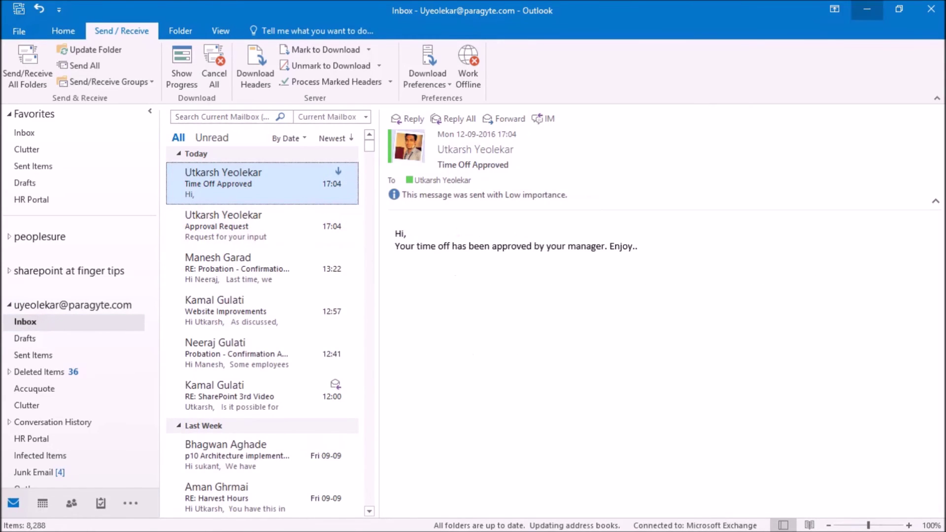
Return to the HRRequest list in SharePoint, refresh it and check the item's Vacation Status.
{"action": "left_click", "coordinate": [867, 9]}
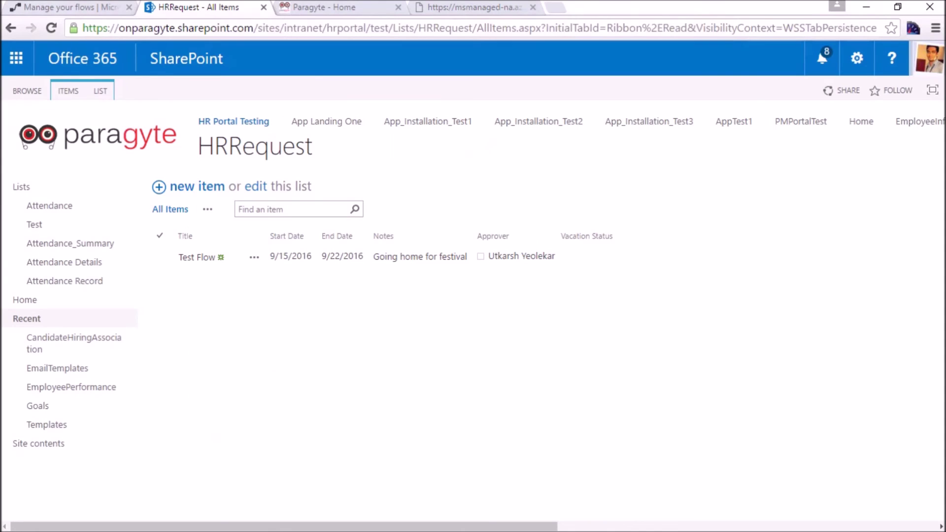
{"action": "key", "text": "F5"}
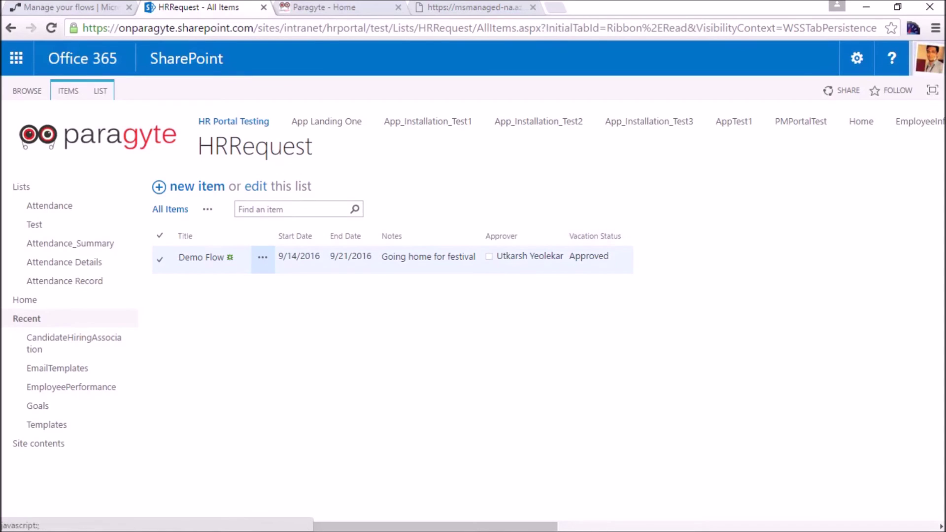
{"action": "left_click_drag", "start_coordinate": [609, 256], "coordinate": [569, 256]}
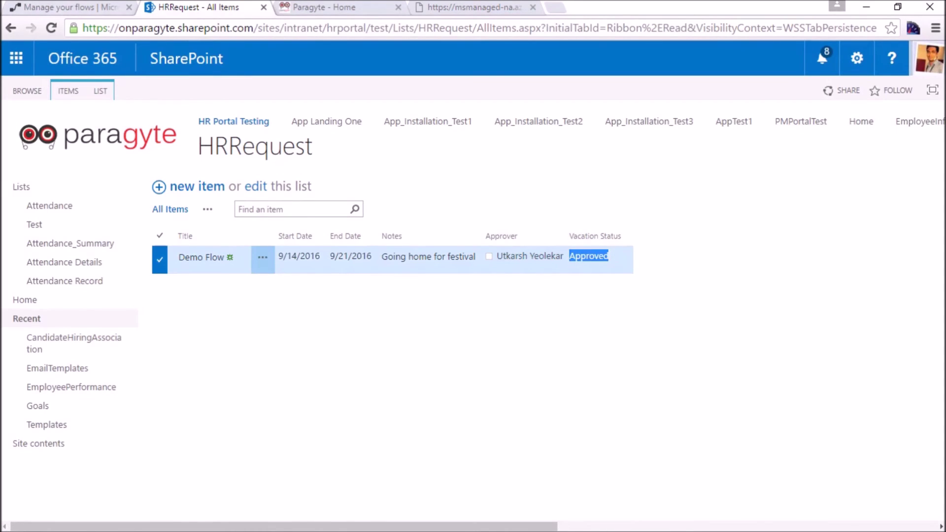
Start a new HRRequest item titled "test again" with Start Date 9/20/2016 and End Date 9/23/2016.
{"action": "left_click", "coordinate": [69, 7]}
{"action": "left_click", "coordinate": [803, 271]}
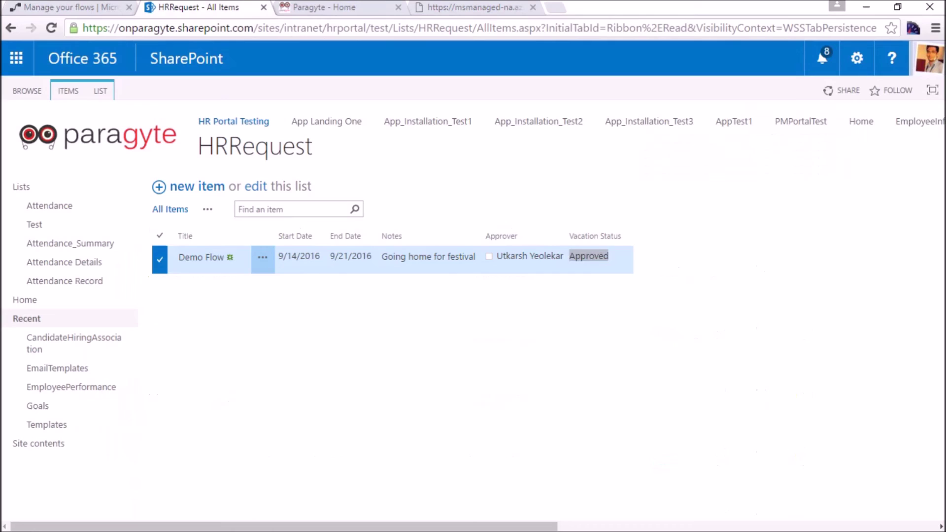
{"action": "key", "text": "F5"}
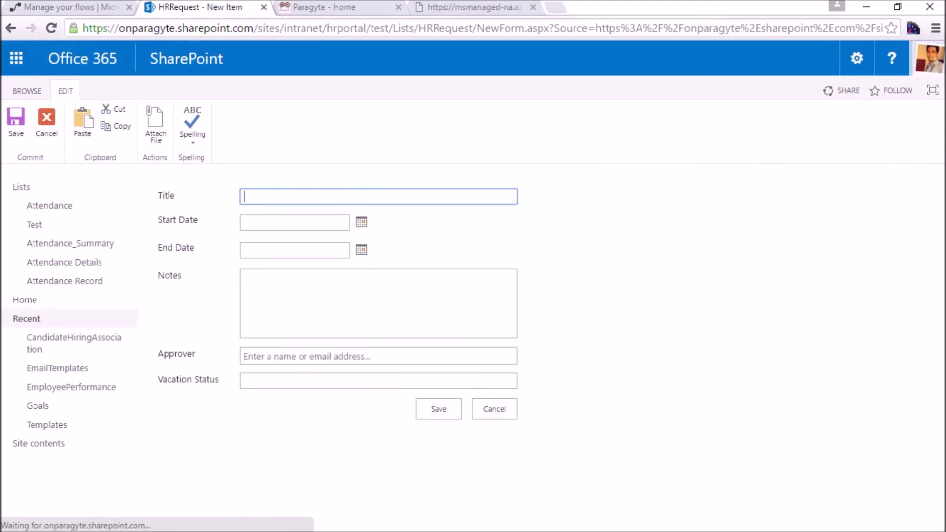
{"action": "type", "text": "test again"}
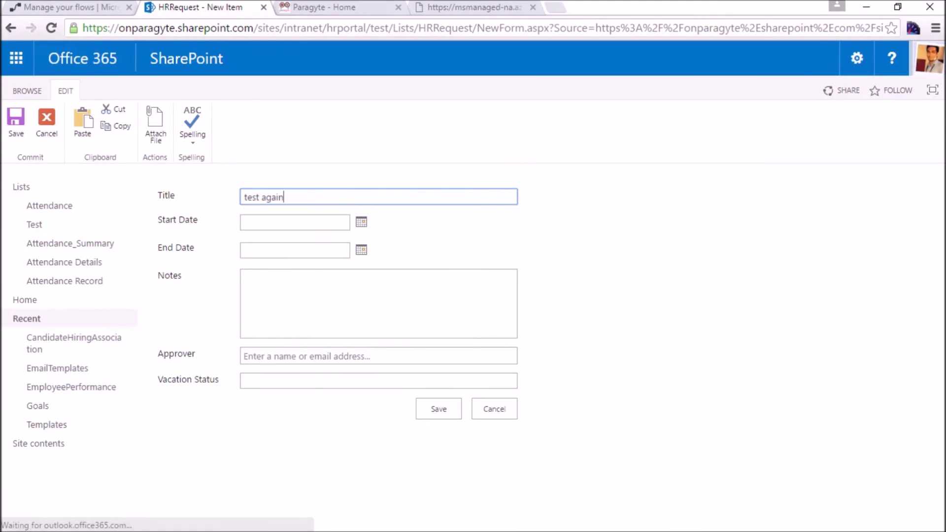
{"action": "left_click", "coordinate": [361, 221]}
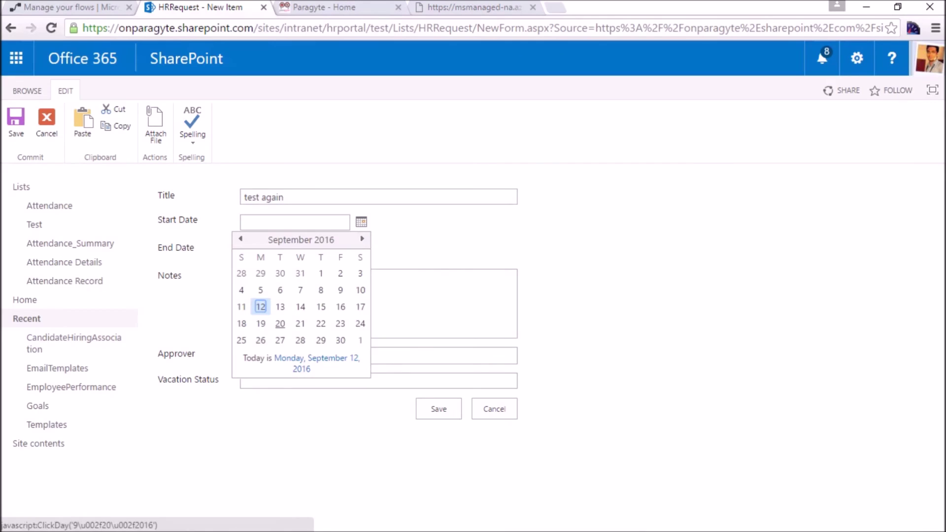
{"action": "left_click", "coordinate": [280, 324]}
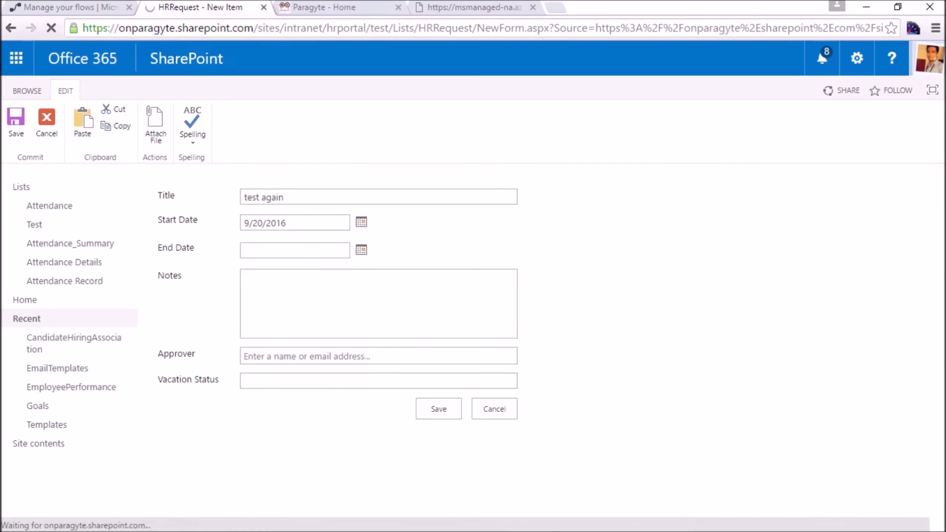
{"action": "left_click", "coordinate": [361, 250]}
{"action": "left_click", "coordinate": [340, 351]}
{"action": "left_click", "coordinate": [340, 301]}
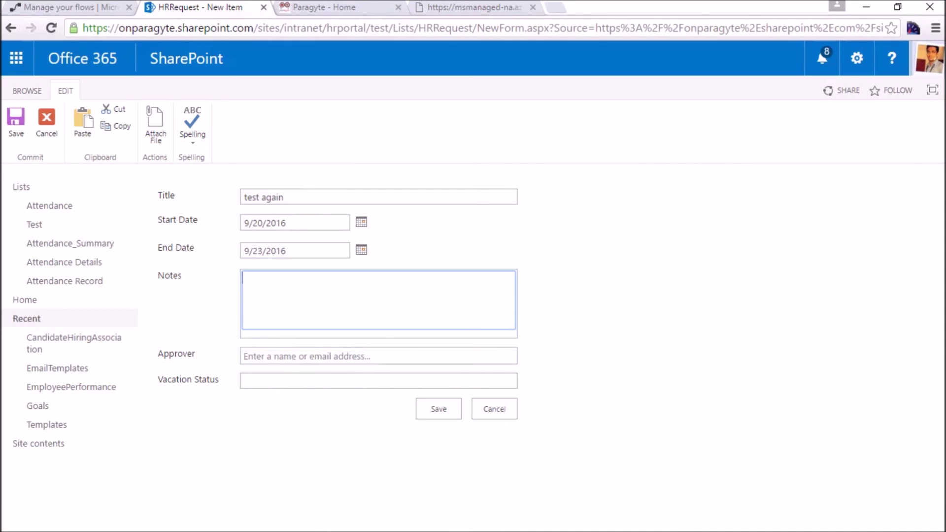
Enter the notes "going with family on a trip", assign the approver by name, and save the item.
{"action": "type", "text": "going"}
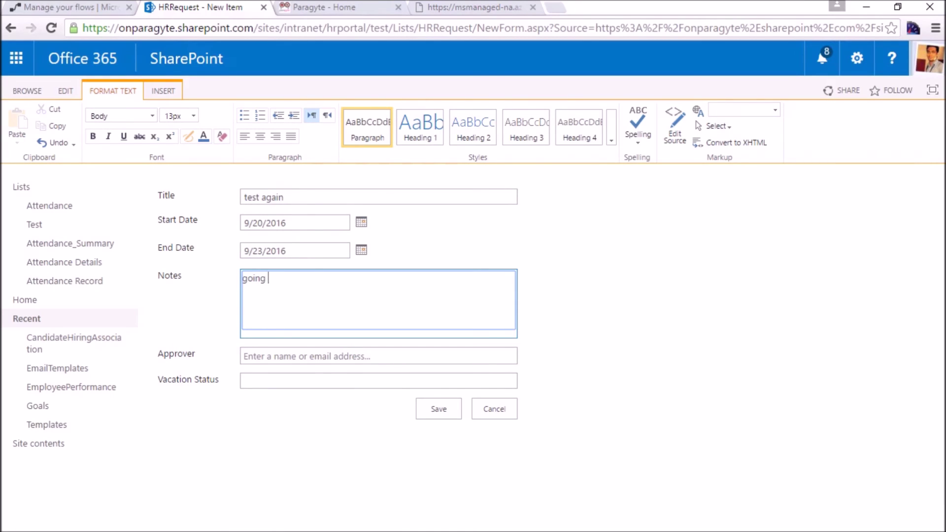
{"action": "type", "text": "wi"}
{"action": "key", "text": "BackSpace"}
{"action": "key", "text": "BackSpace"}
{"action": "type", "text": "with family on a trip"}
{"action": "left_click", "coordinate": [245, 356]}
{"action": "type", "text": "utar"}
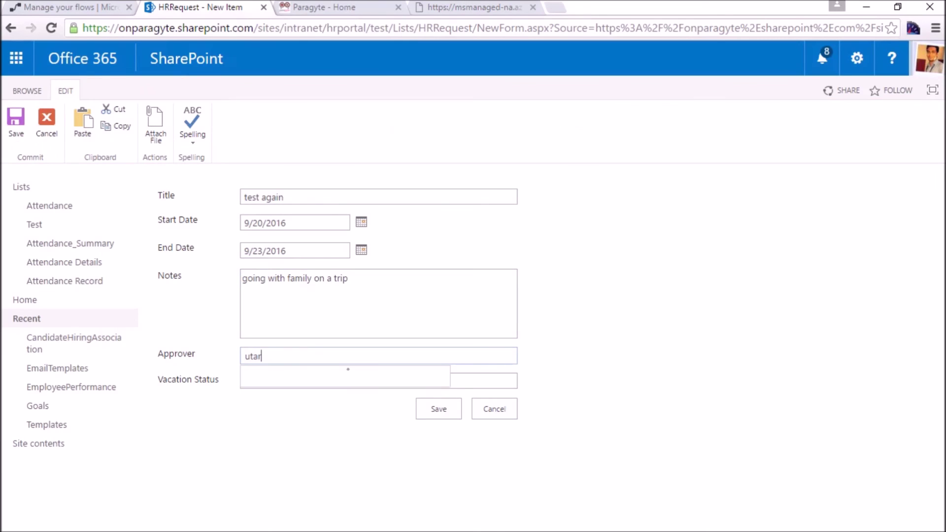
{"action": "key", "text": "BackSpace"}
{"action": "key", "text": "BackSpace"}
{"action": "type", "text": "k"}
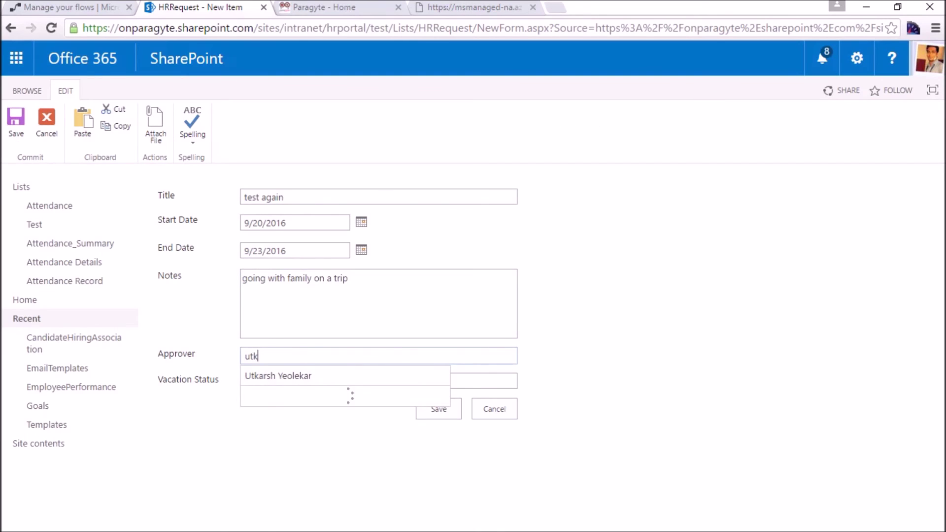
{"action": "left_click", "coordinate": [278, 375]}
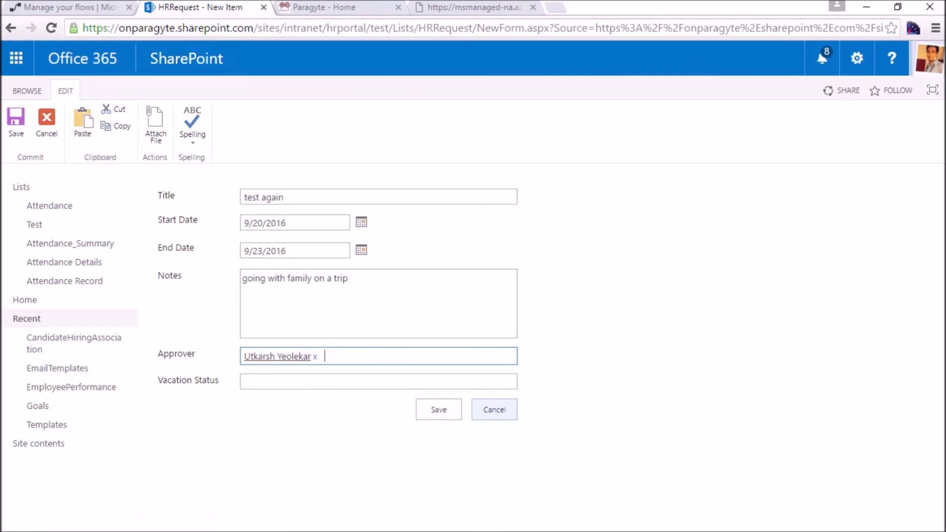
{"action": "left_click", "coordinate": [438, 409]}
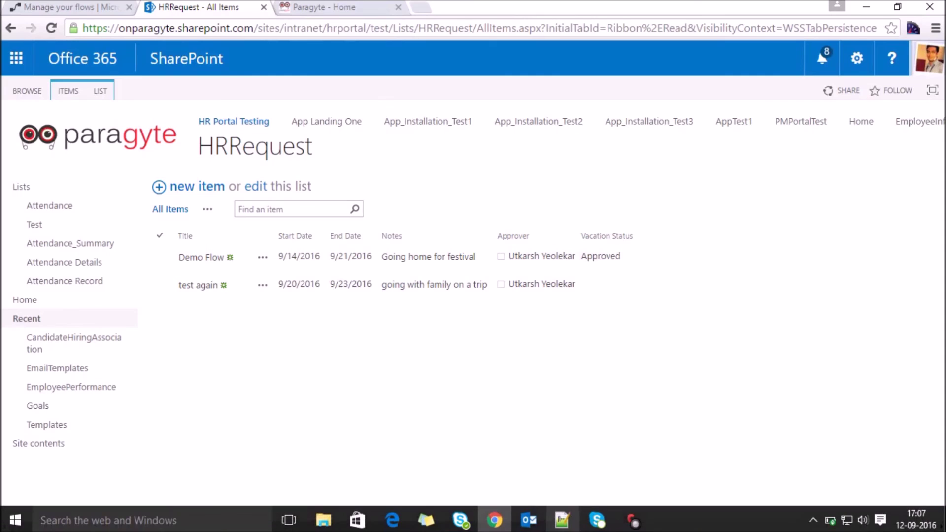
Switch to Outlook, check the inbox for new mail and open the latest "Approval Request" email.
{"action": "left_click", "coordinate": [528, 518]}
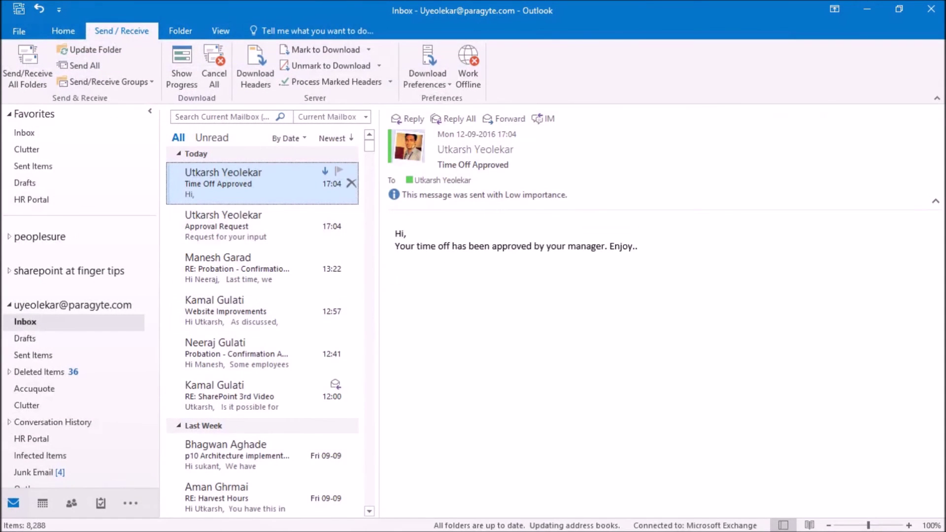
{"action": "left_click", "coordinate": [262, 225]}
{"action": "left_click", "coordinate": [262, 183]}
{"action": "left_click", "coordinate": [9, 305]}
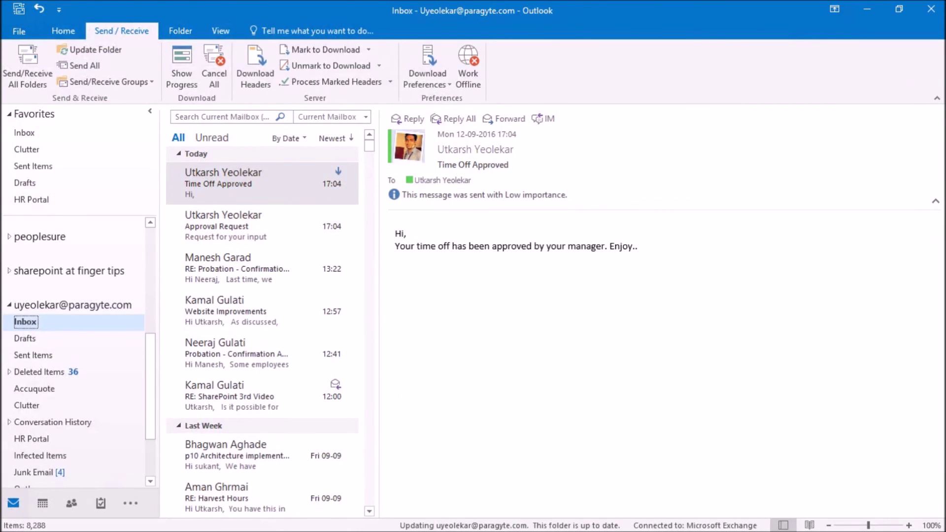
{"action": "left_click", "coordinate": [9, 466]}
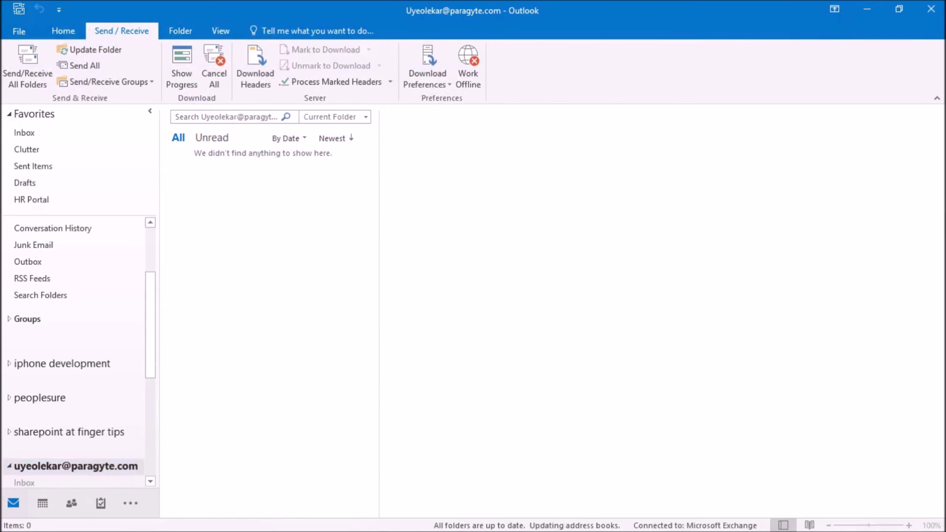
{"action": "scroll", "coordinate": [74, 459], "scroll_direction": "down", "scroll_amount": 2}
{"action": "key", "text": "Down"}
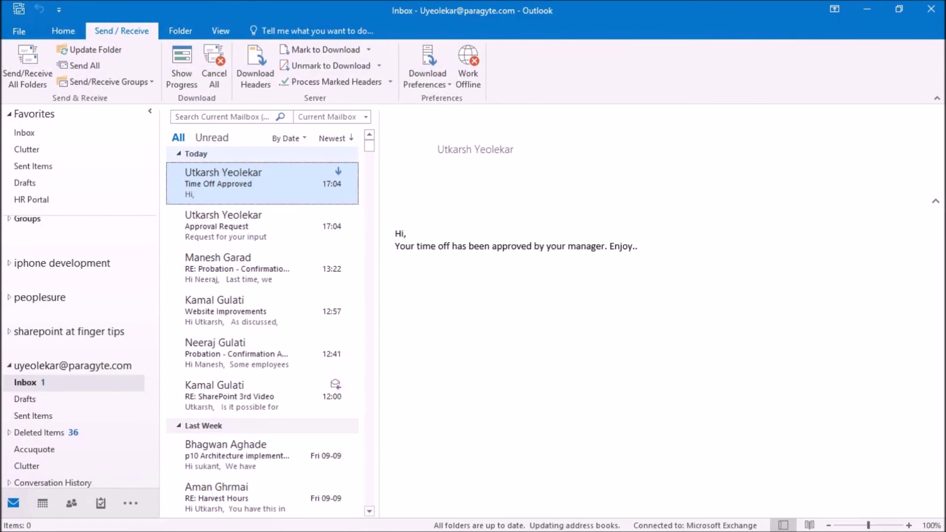
{"action": "left_click", "coordinate": [261, 183]}
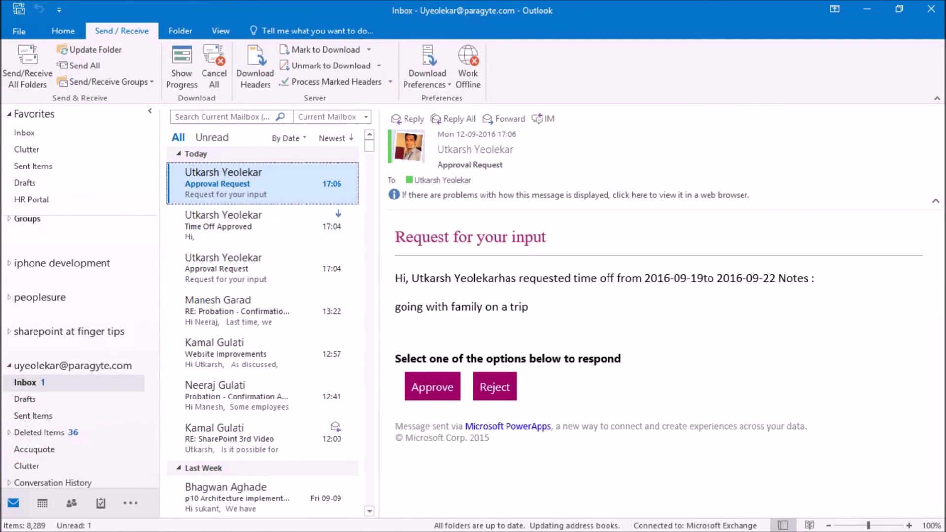
Read the request's dates and notes, respond with Reject, and read the response page.
{"action": "left_click_drag", "start_coordinate": [400, 237], "coordinate": [546, 237]}
{"action": "left_click_drag", "start_coordinate": [519, 278], "coordinate": [528, 307]}
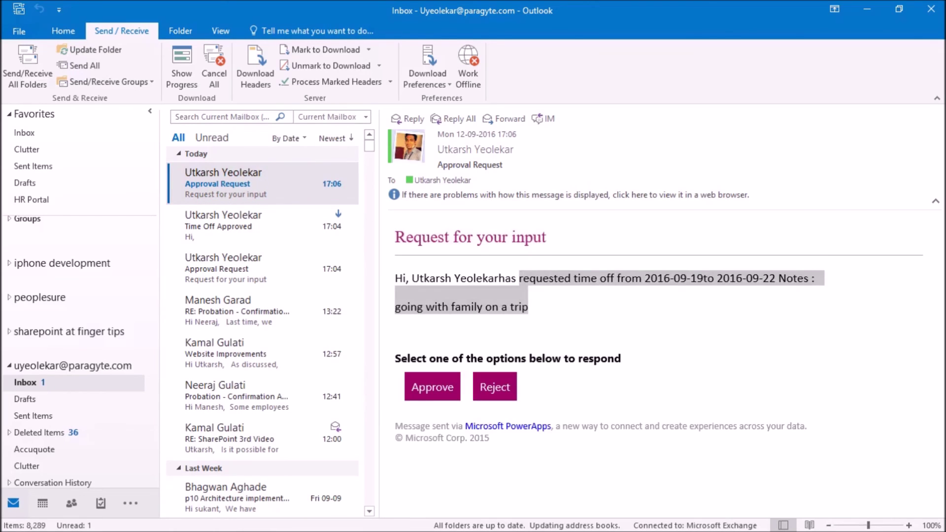
{"action": "left_click", "coordinate": [528, 306]}
{"action": "double_click", "coordinate": [793, 278]}
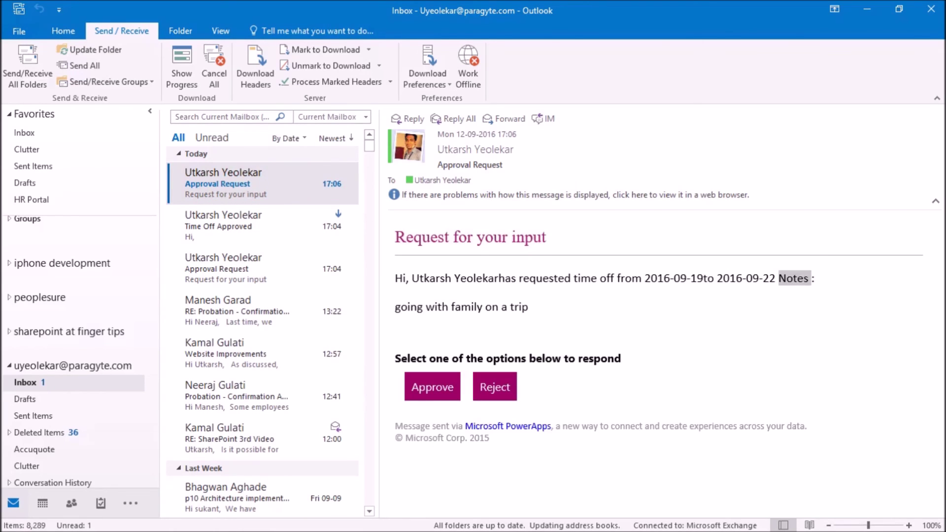
{"action": "left_click_drag", "start_coordinate": [425, 307], "coordinate": [529, 307]}
{"action": "left_click", "coordinate": [529, 307]}
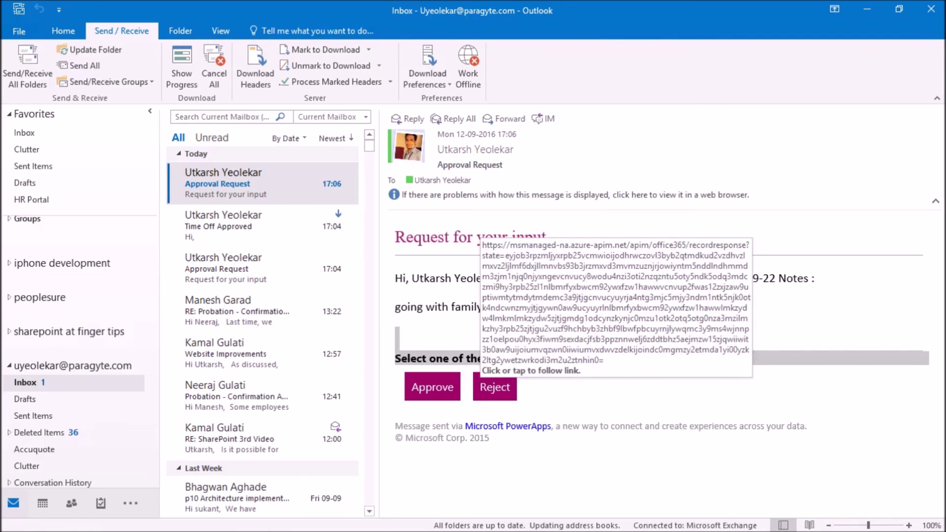
{"action": "left_click", "coordinate": [494, 387]}
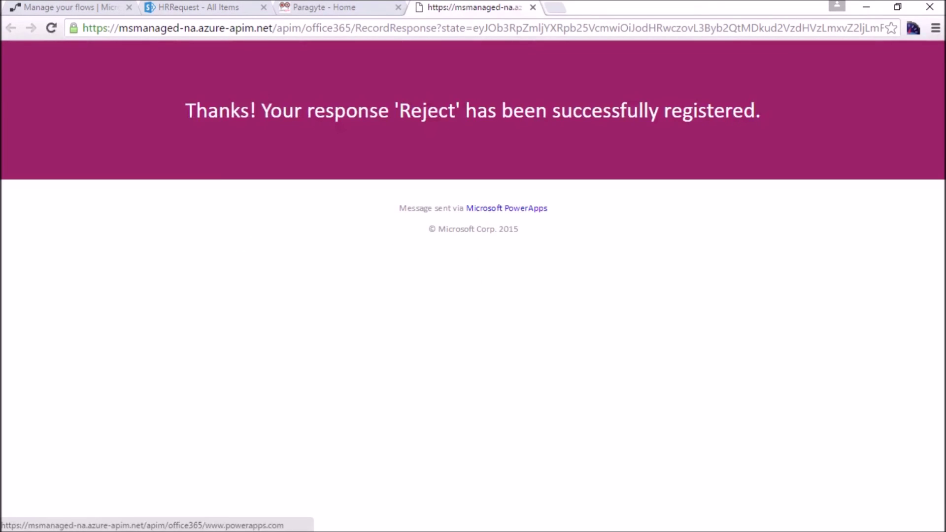
{"action": "left_click_drag", "start_coordinate": [282, 110], "coordinate": [573, 110]}
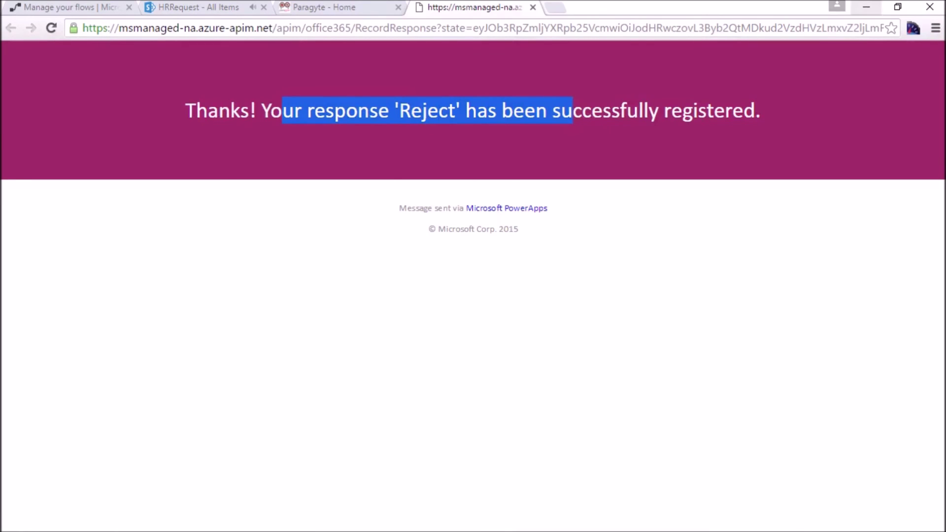
Return to Outlook, check the inbox for the decision and read the "Time Off Rejected" email.
{"action": "left_click", "coordinate": [866, 7]}
{"action": "left_click", "coordinate": [263, 226]}
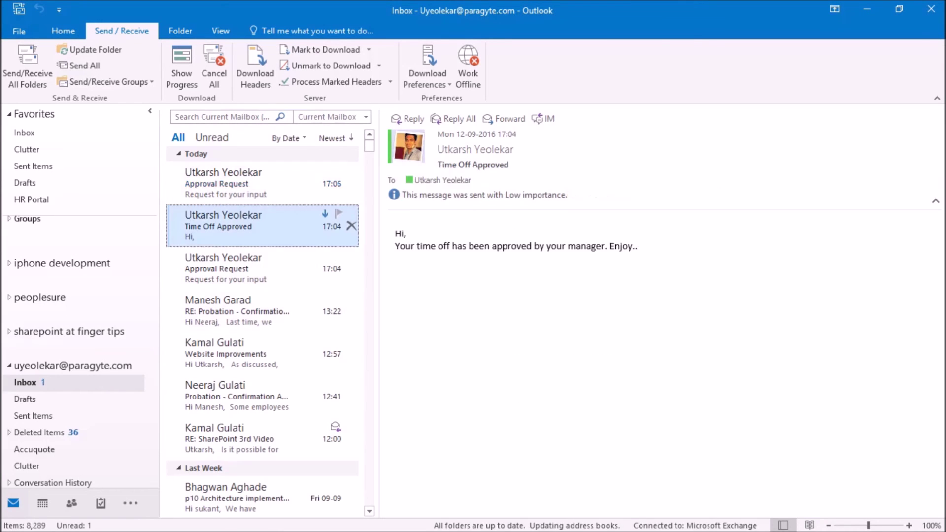
{"action": "left_click", "coordinate": [262, 183]}
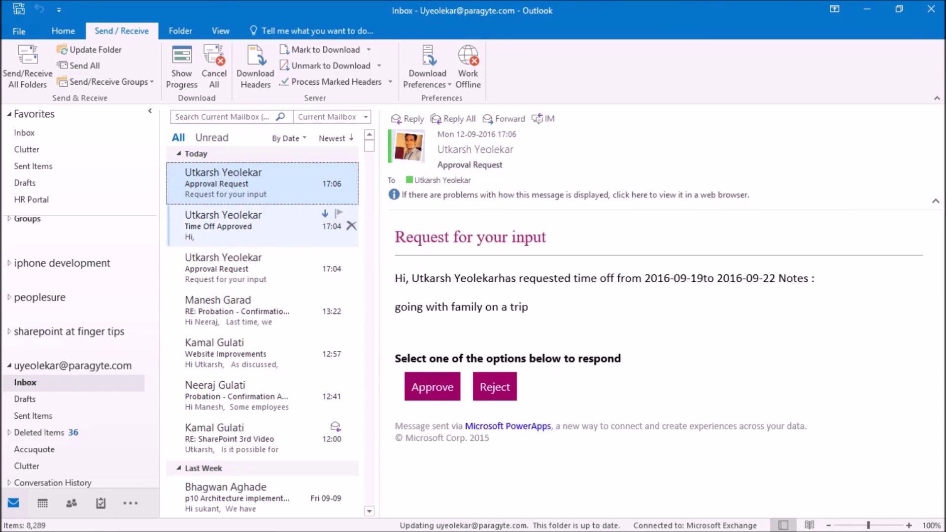
{"action": "left_click", "coordinate": [25, 383]}
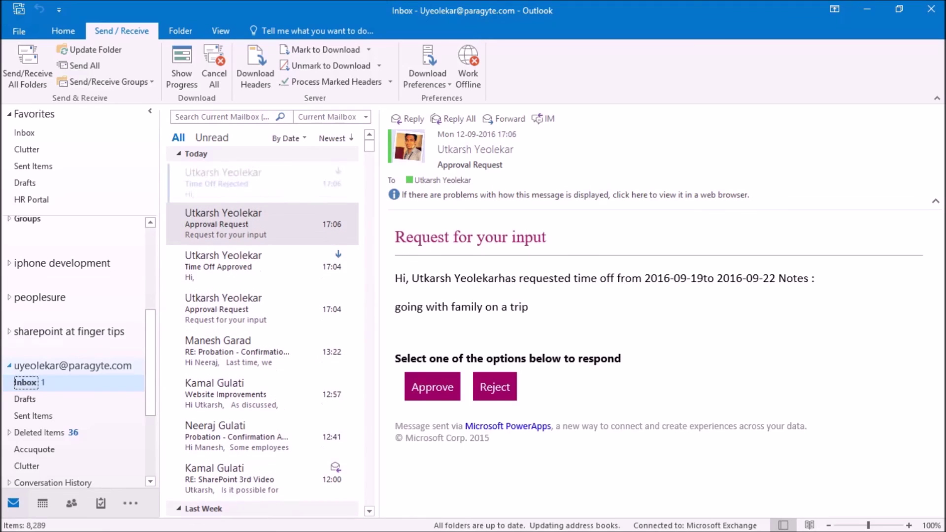
{"action": "left_click", "coordinate": [262, 183]}
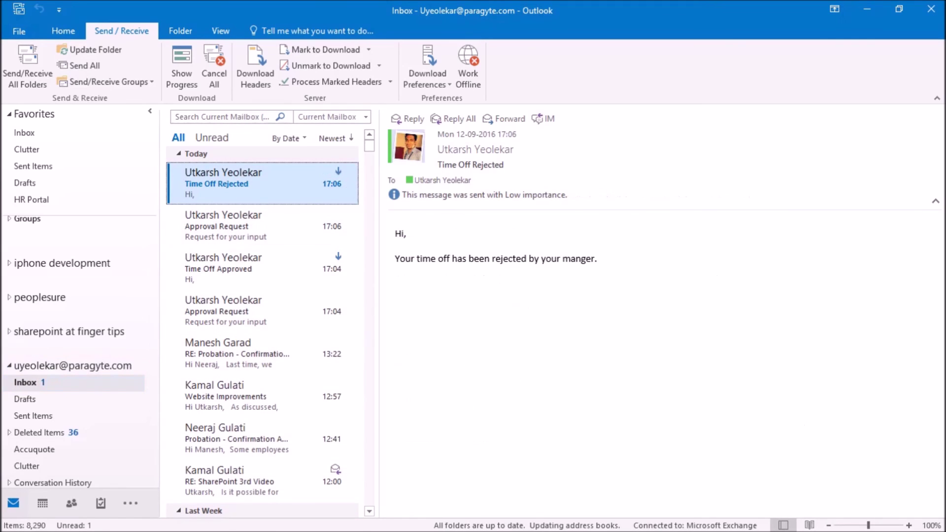
{"action": "left_click_drag", "start_coordinate": [443, 164], "coordinate": [504, 165]}
{"action": "left_click_drag", "start_coordinate": [395, 258], "coordinate": [594, 258]}
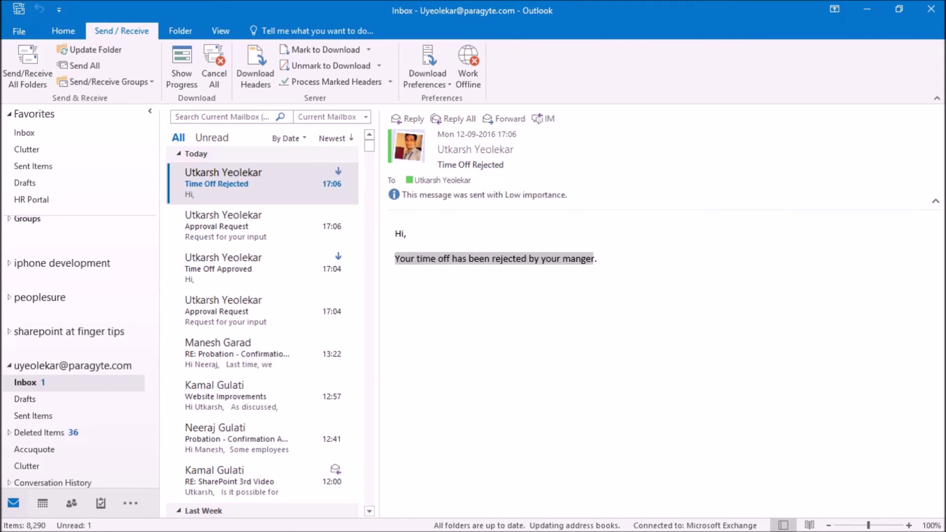
{"action": "left_click", "coordinate": [595, 259]}
Switch to Chrome, close the response page and reload the HRRequest list.
{"action": "left_click", "coordinate": [867, 9]}
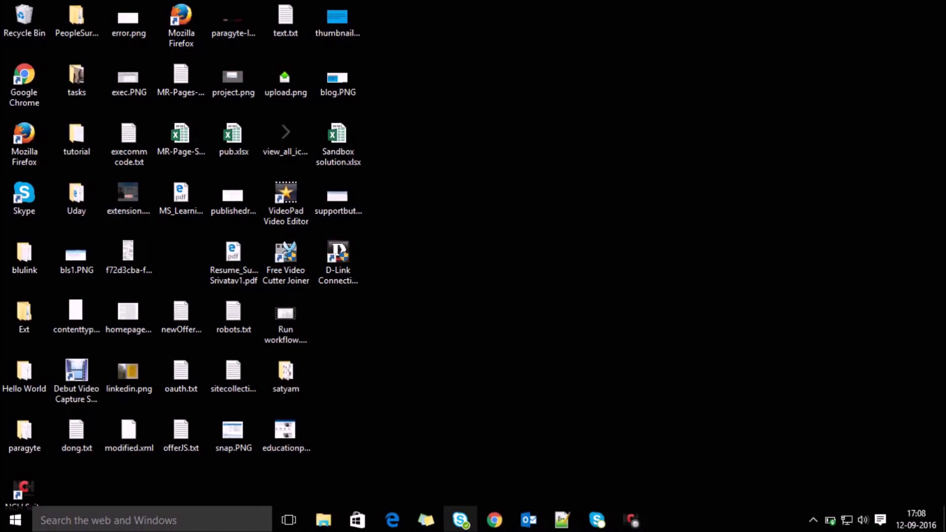
{"action": "left_click", "coordinate": [495, 520]}
{"action": "left_click", "coordinate": [533, 7]}
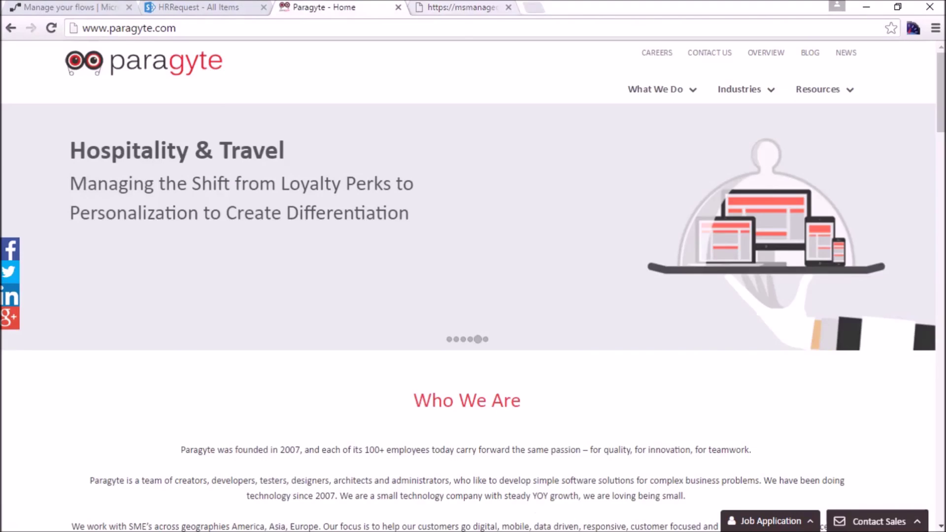
{"action": "key", "text": "ctrl+shift+Tab"}
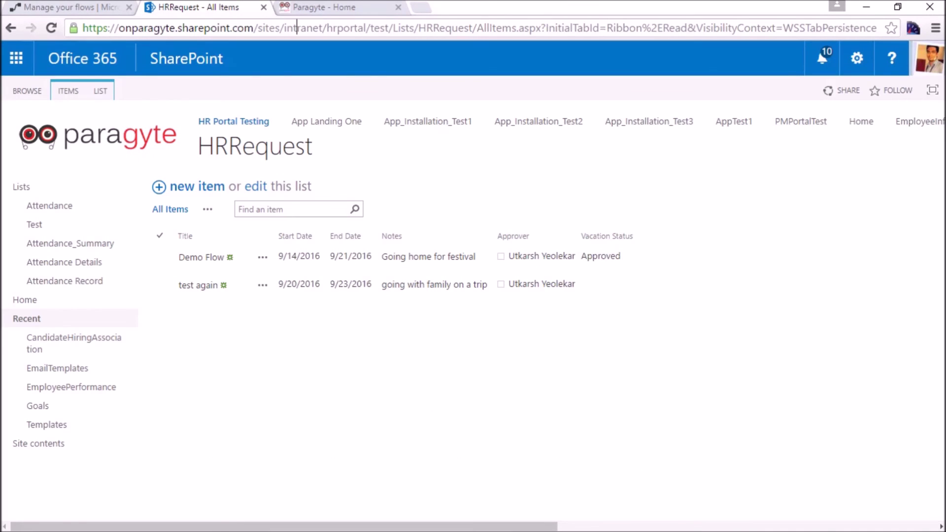
{"action": "left_click", "coordinate": [298, 28]}
{"action": "key", "text": "Return"}
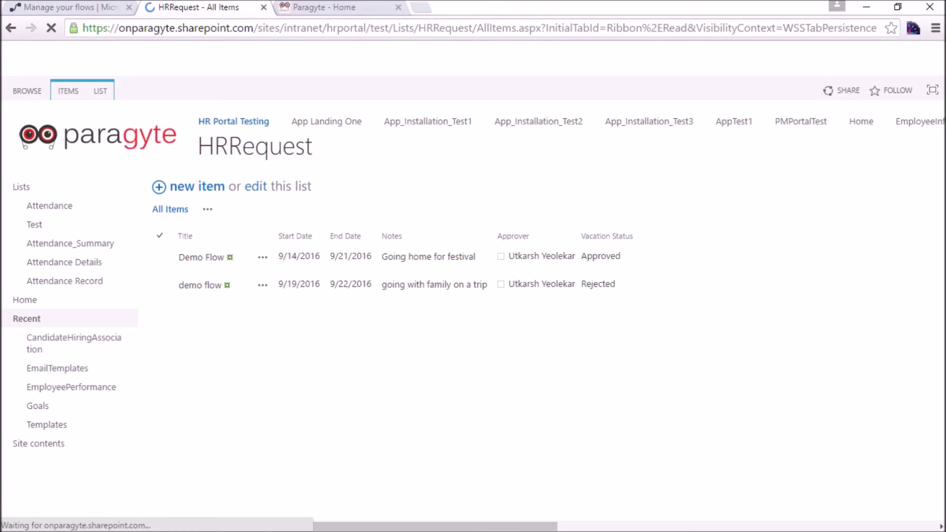
Check the Vacation Status, title and notes of the second item in the HRRequest list.
{"action": "double_click", "coordinate": [598, 284]}
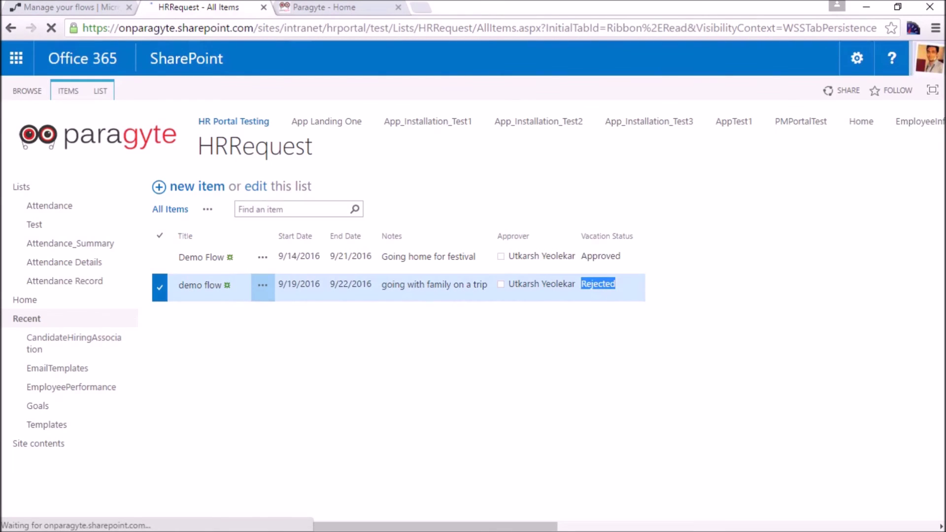
{"action": "double_click", "coordinate": [227, 285]}
{"action": "left_click_drag", "start_coordinate": [178, 278], "coordinate": [153, 183]}
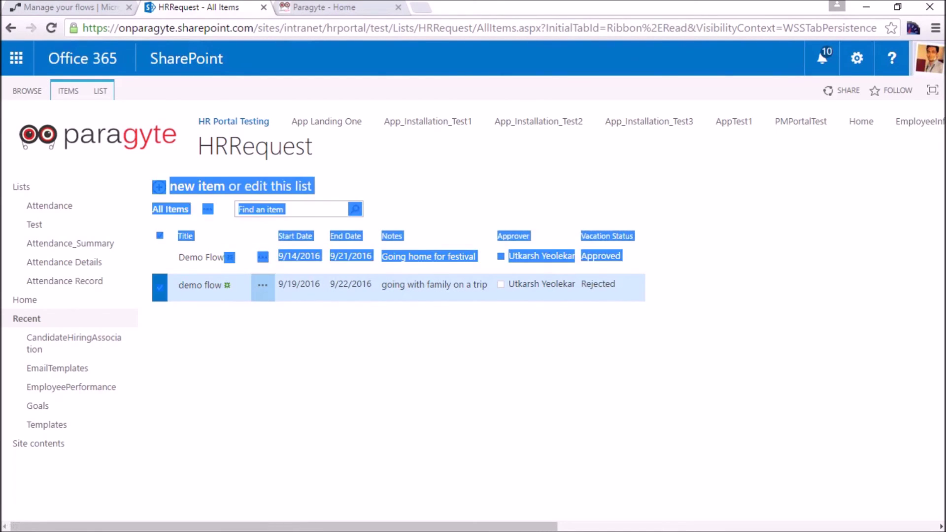
{"action": "left_click", "coordinate": [227, 285]}
{"action": "left_click_drag", "start_coordinate": [393, 285], "coordinate": [458, 284]}
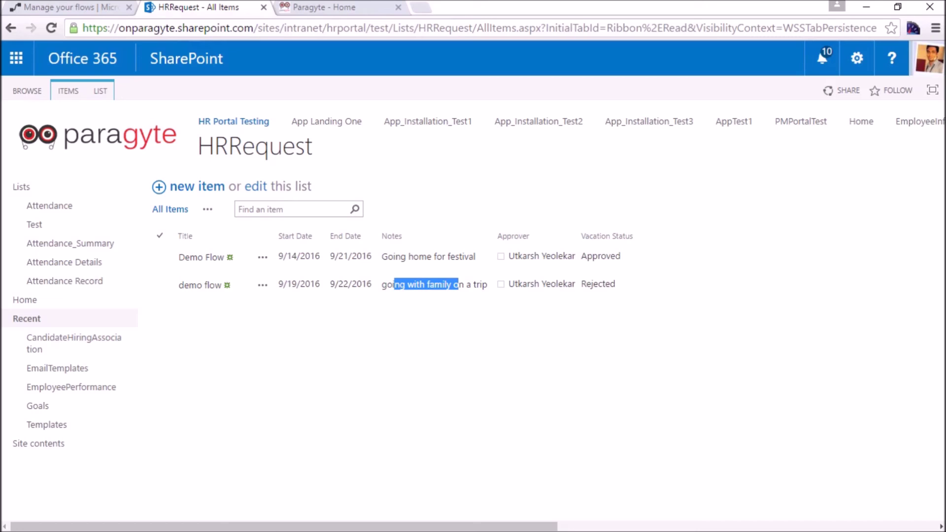
Review the My flows list and the HRRequest list once more, and bring up the Paragyte home page.
{"action": "left_click", "coordinate": [107, 29]}
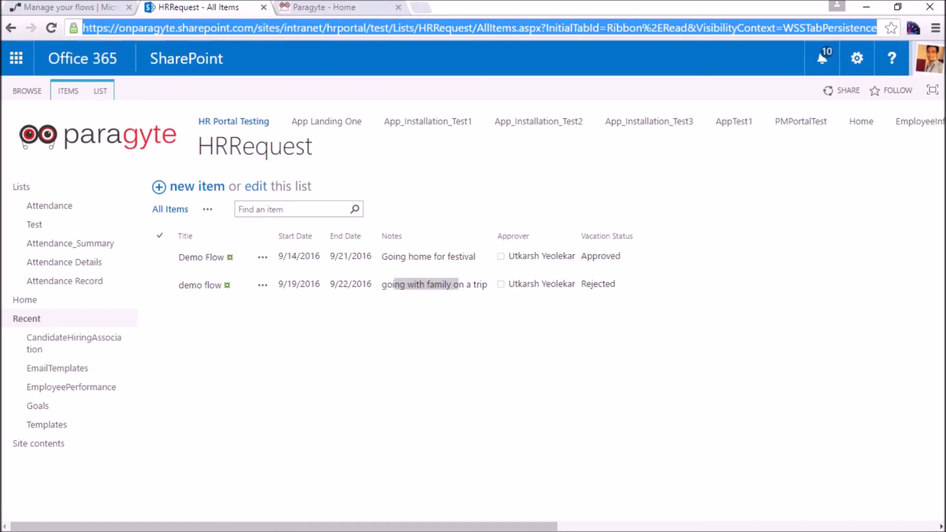
{"action": "left_click", "coordinate": [68, 7]}
{"action": "scroll", "coordinate": [473, 291], "scroll_direction": "down", "scroll_amount": 1}
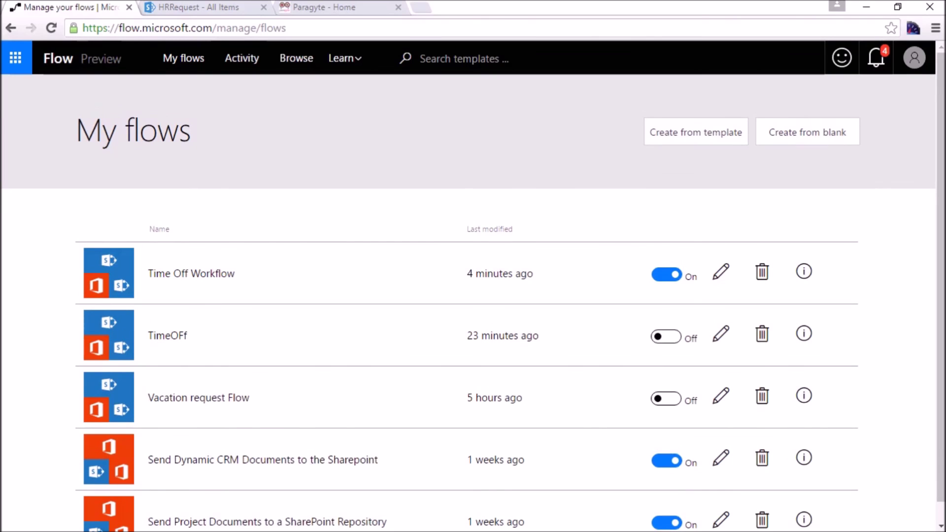
{"action": "key", "text": "ctrl+2"}
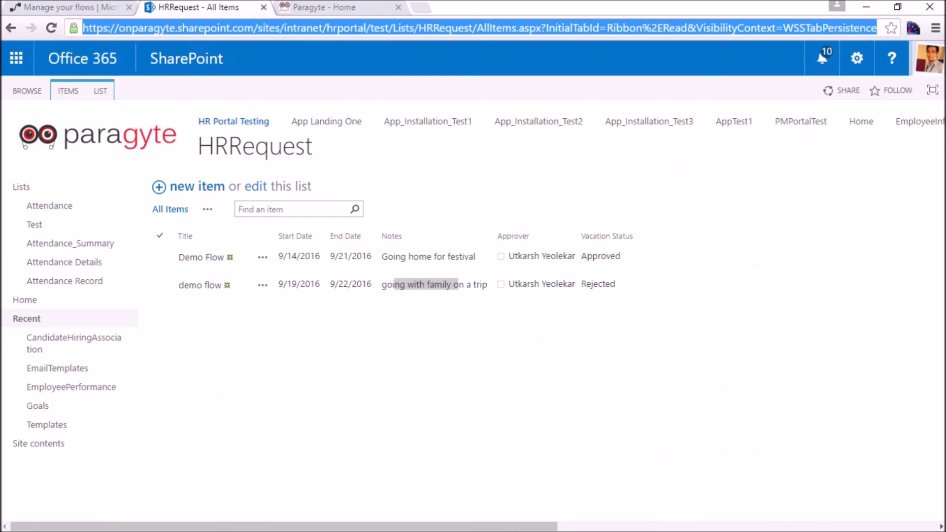
{"action": "left_click", "coordinate": [535, 315]}
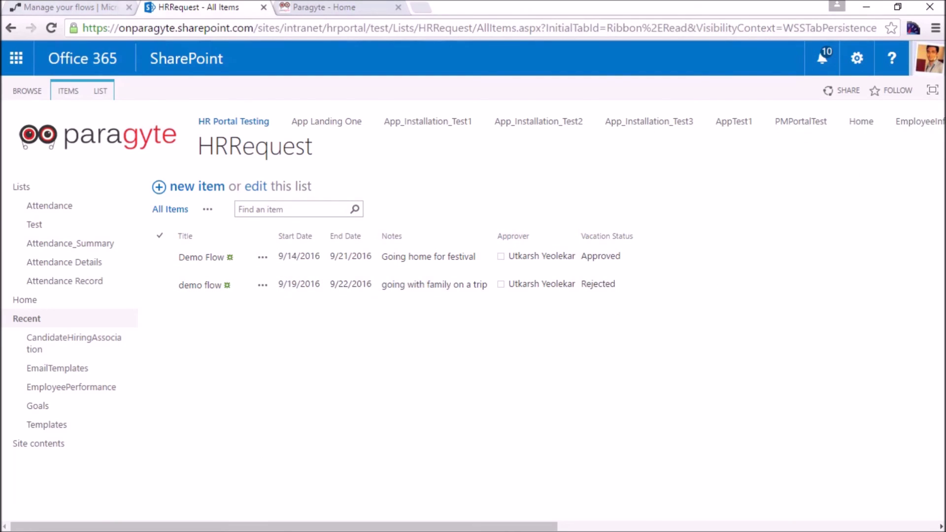
{"action": "key", "text": "ctrl+1"}
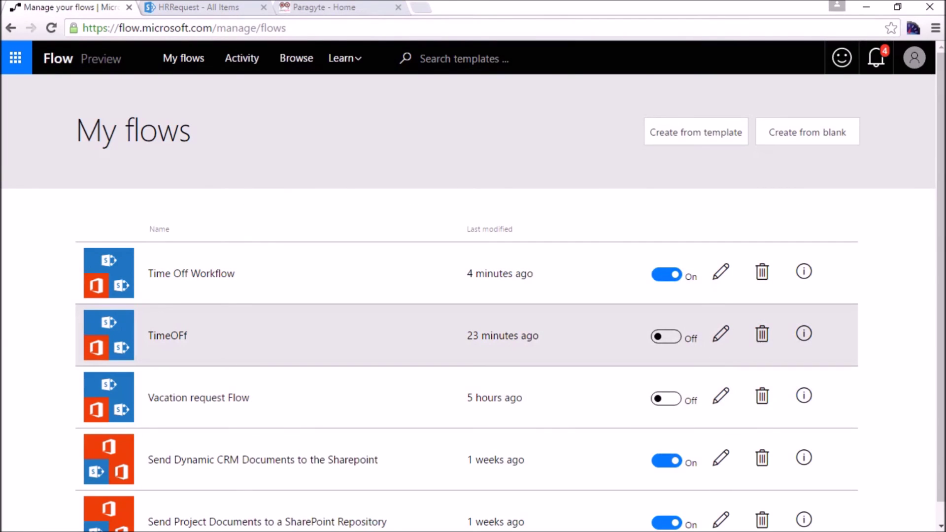
{"action": "key", "text": "ctrl+2"}
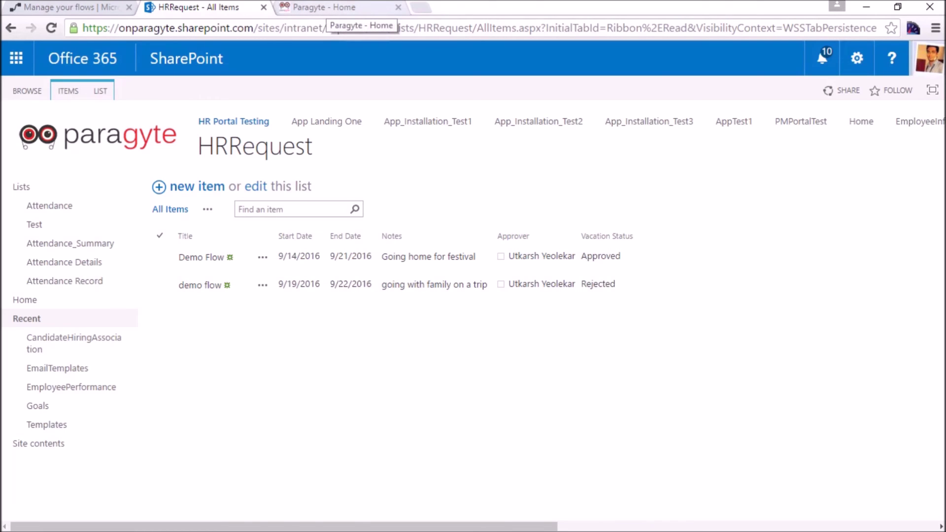
{"action": "left_click", "coordinate": [329, 8]}
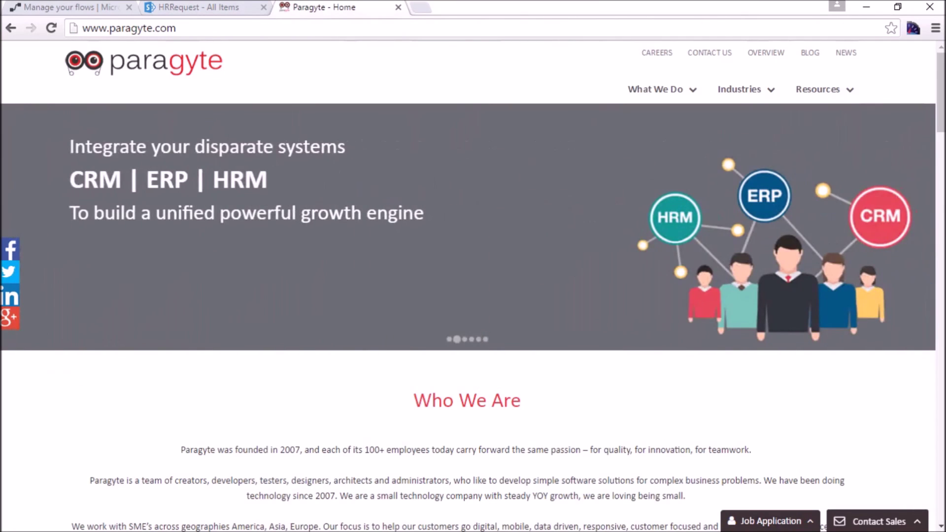